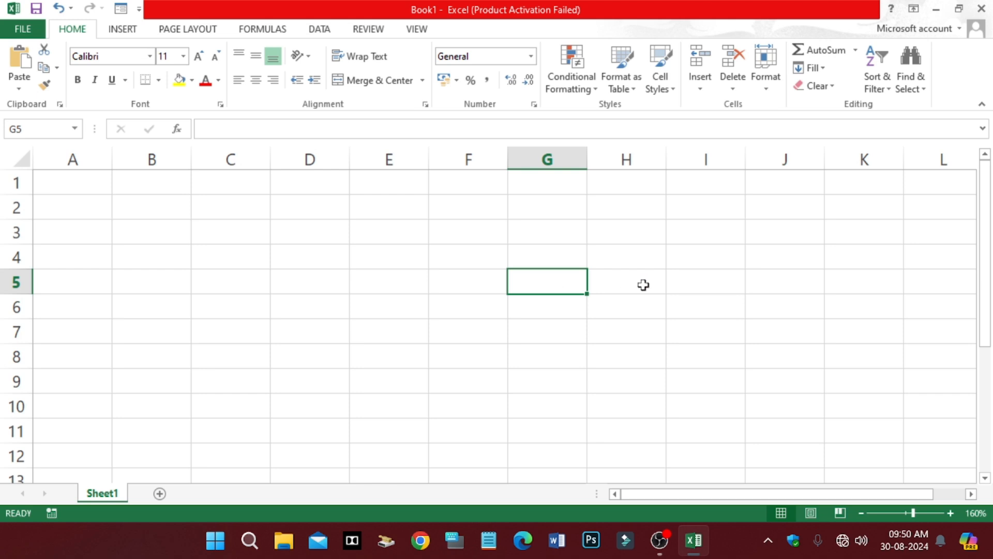
# Enter the numbers 90, 520 and 45 in cells D3 to D5.
pyautogui.click(566, 282)
pyautogui.click(399, 283)
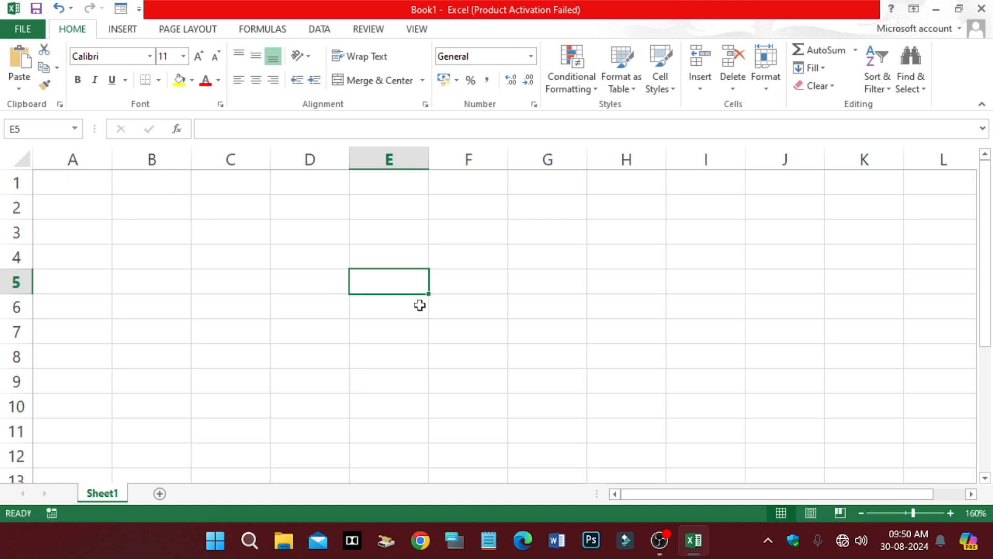
pyautogui.click(312, 234)
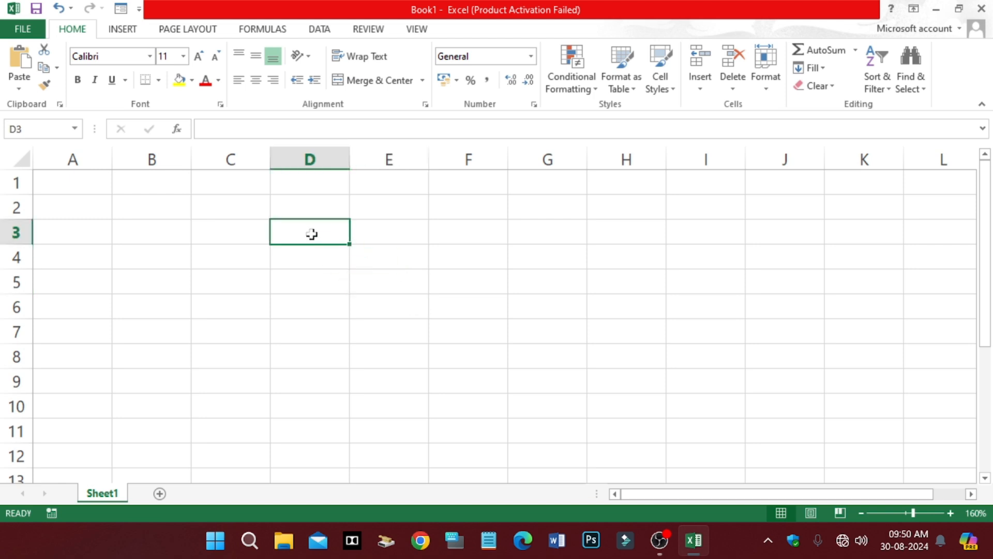
pyautogui.write('90')
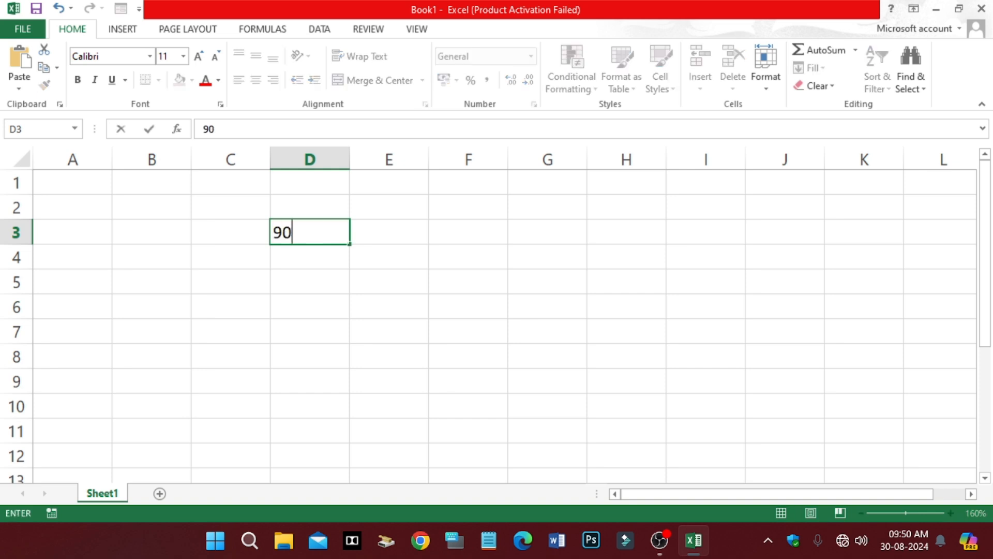
pyautogui.press('Return')
pyautogui.write('520')
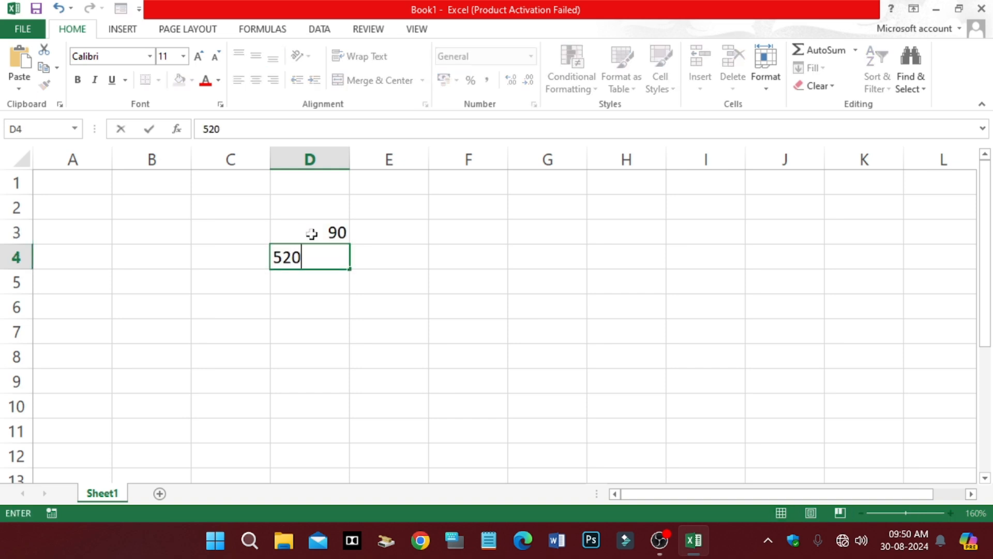
pyautogui.press('Return')
pyautogui.write('45')
pyautogui.press('Return')
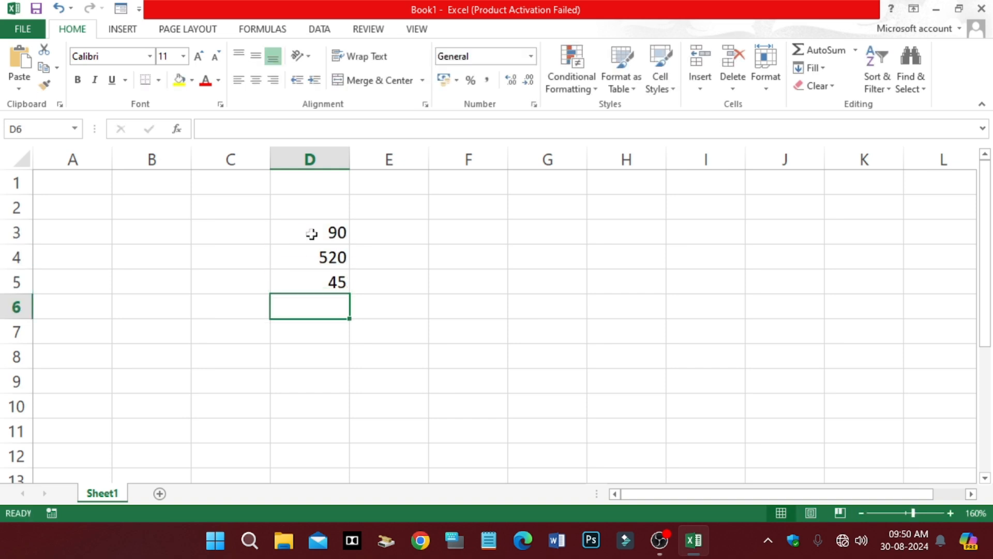
# Label cell C6 as "Total" beside the cell below the numbers.
pyautogui.click(411, 283)
pyautogui.click(327, 232)
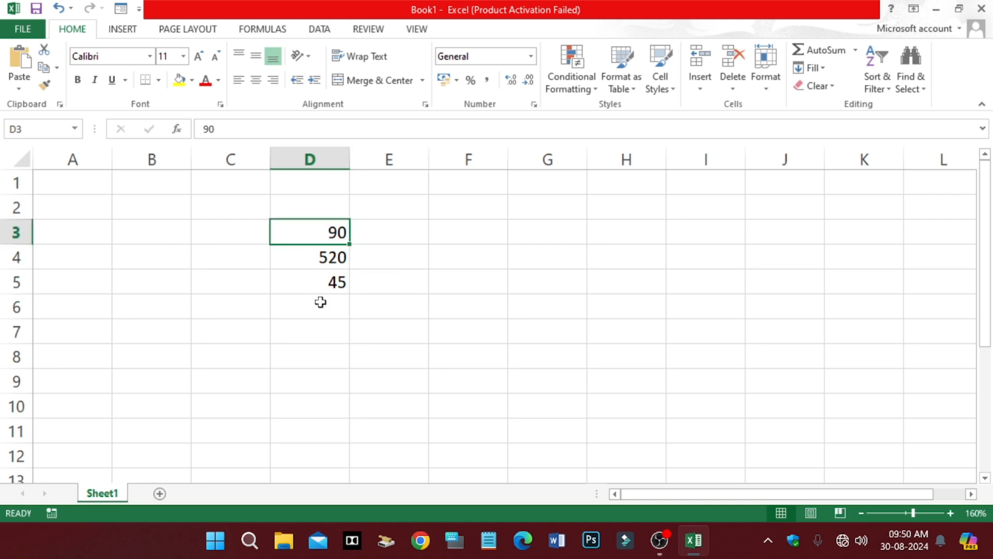
pyautogui.click(326, 305)
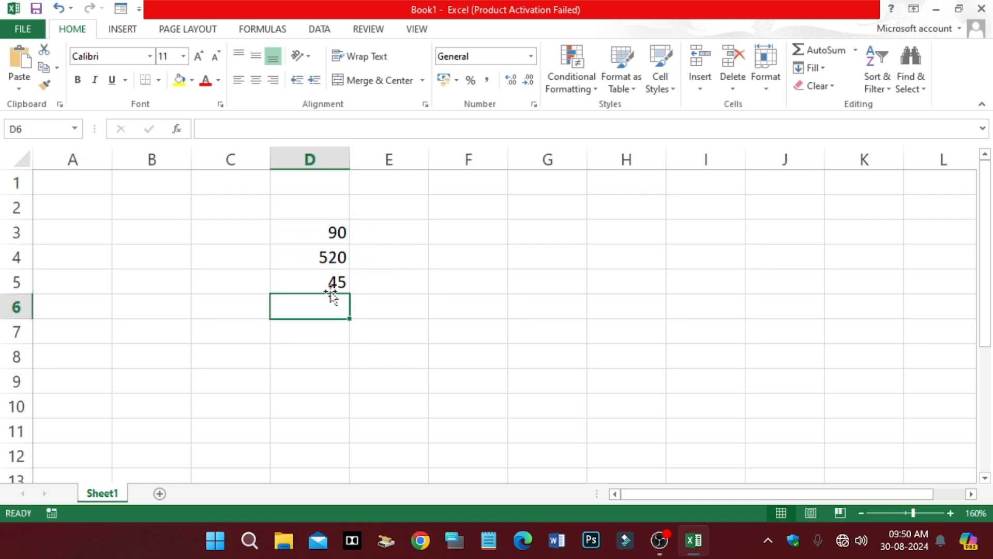
pyautogui.click(246, 313)
pyautogui.write('Total')
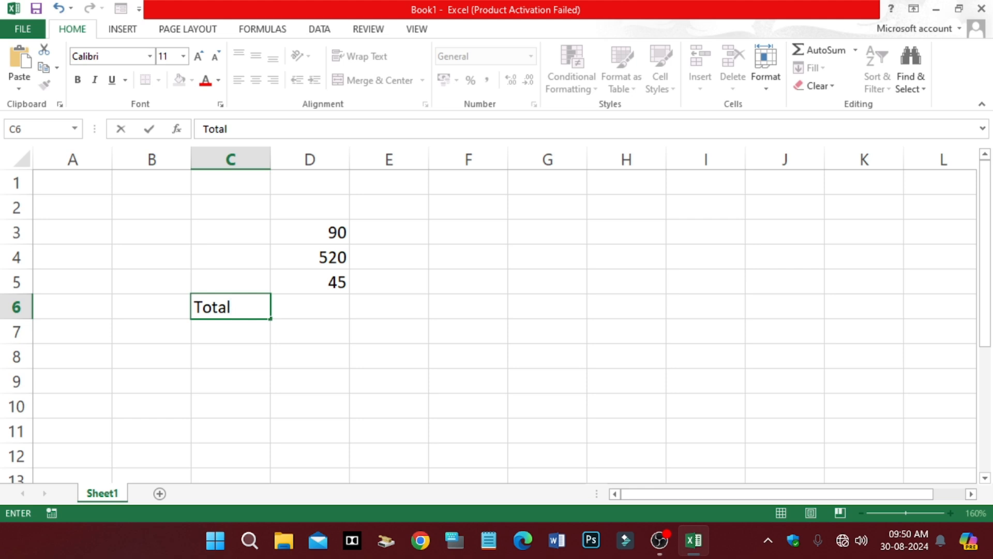
# Add up the three numbers in cell D6 with the written formula =sum(d3..d5).
pyautogui.click(323, 306)
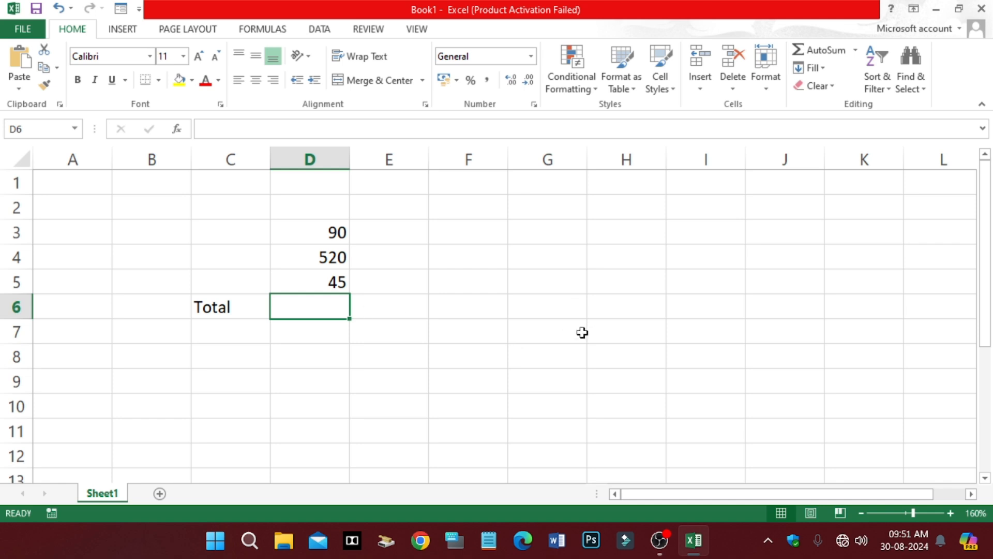
pyautogui.write('=sum')
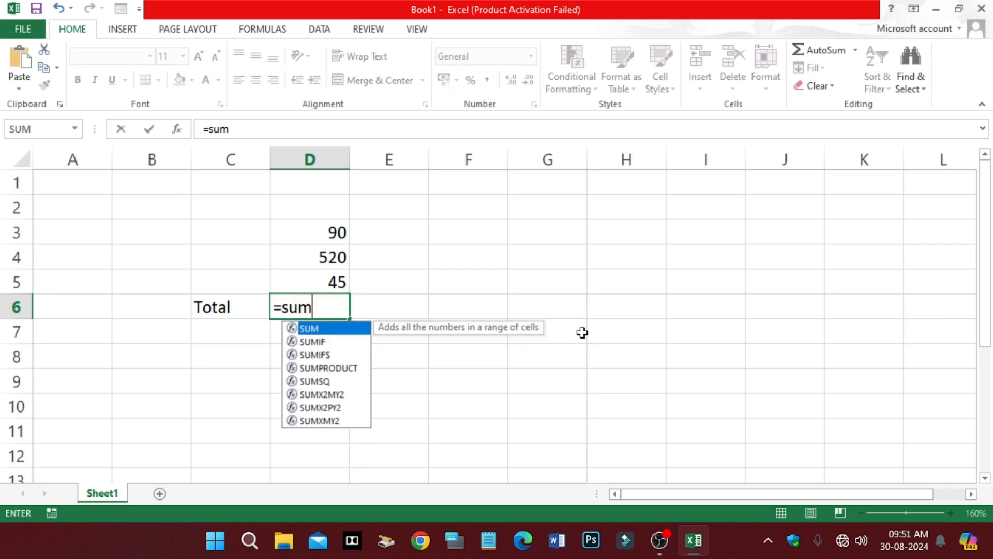
pyautogui.write('(')
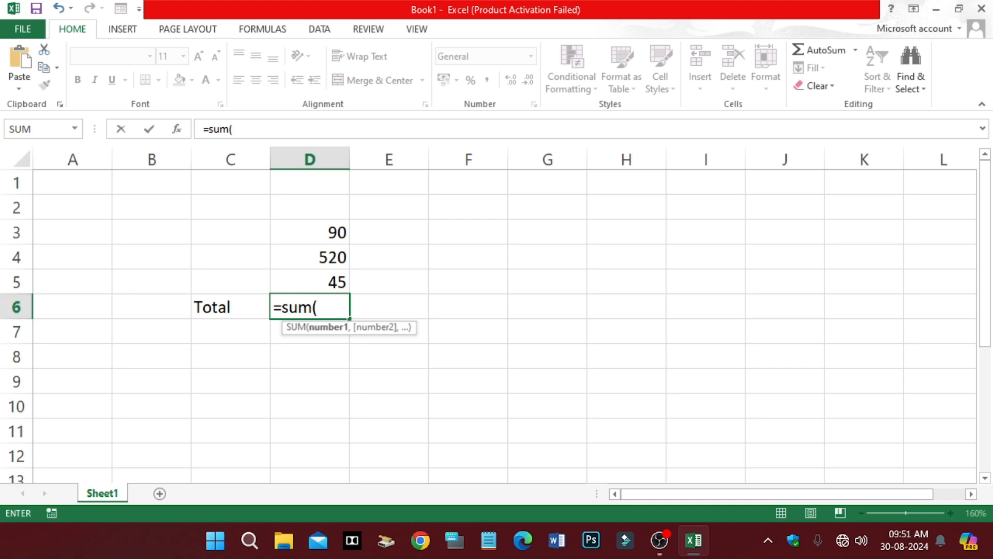
pyautogui.write('d')
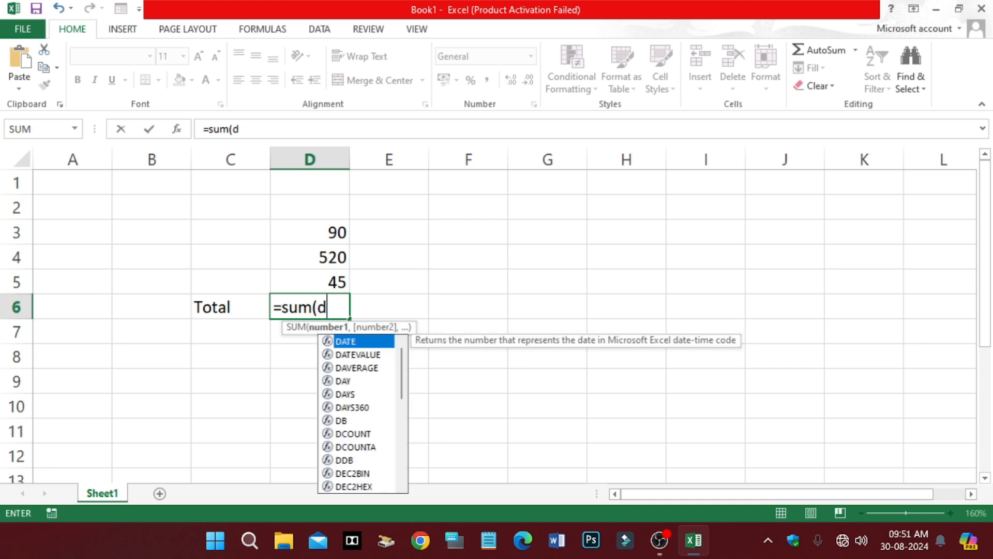
pyautogui.write('3..')
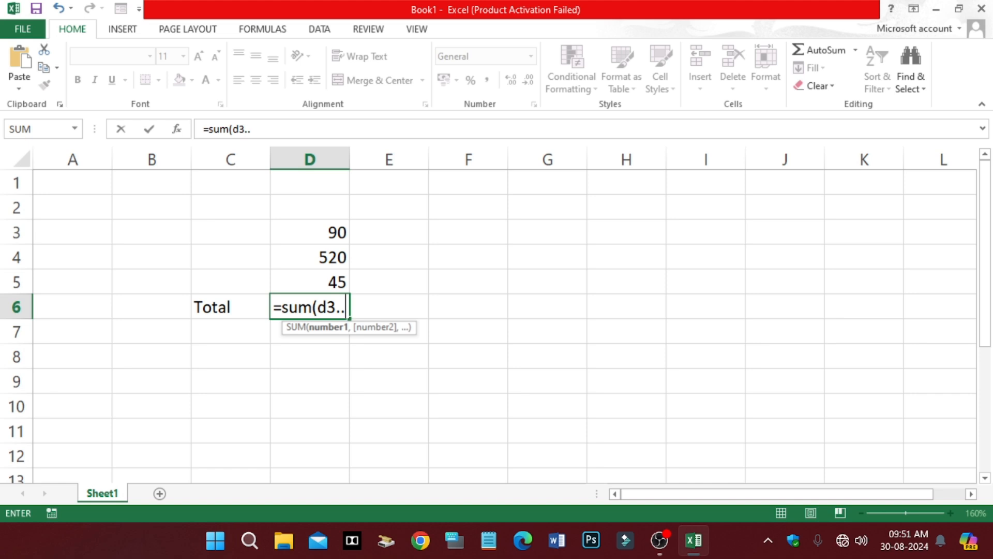
pyautogui.write('d5')
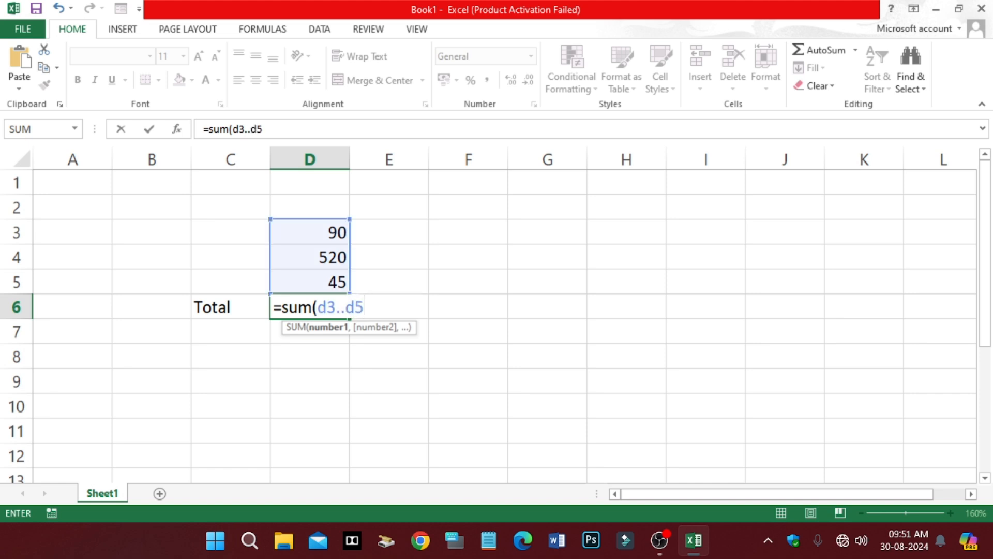
pyautogui.write(')')
pyautogui.press('Return')
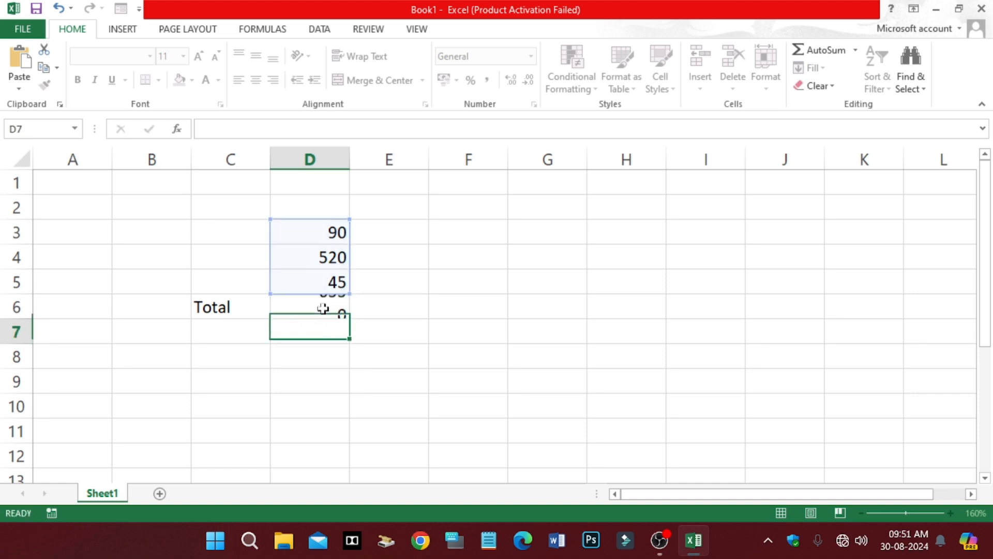
# Clear the sum formula from the total cell D6.
pyautogui.click(331, 307)
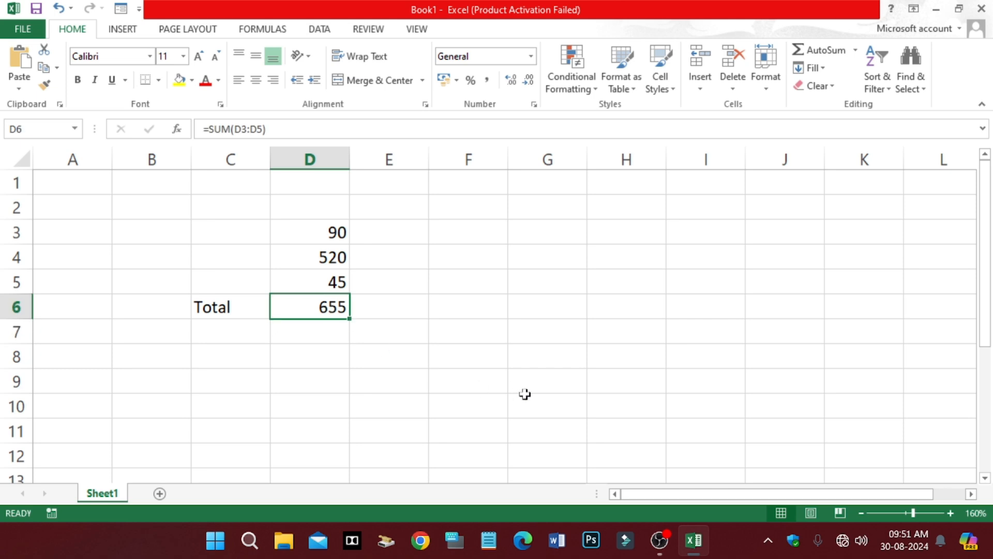
pyautogui.press('Delete')
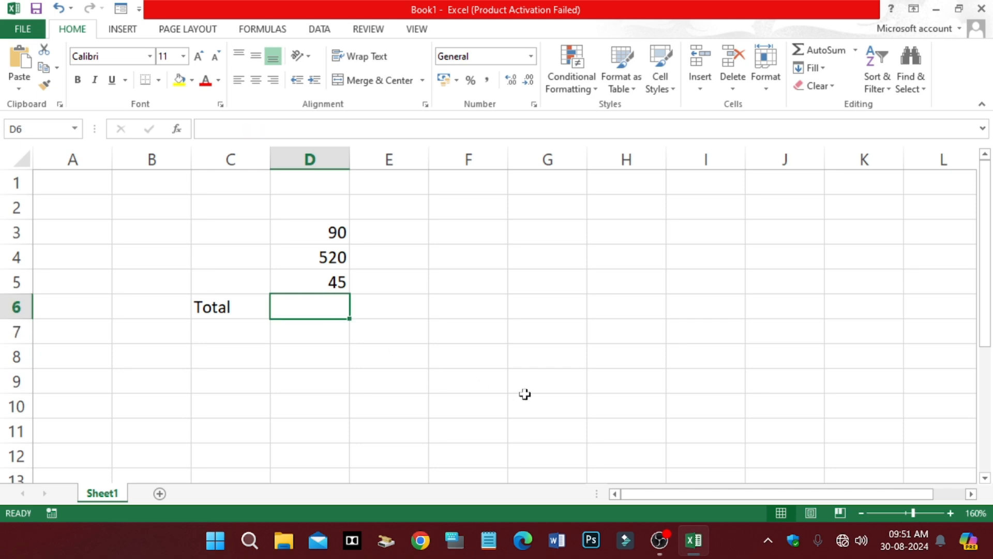
pyautogui.click(525, 394)
# Insert the AutoSum Sum function in cell D6 for the range D3:D5.
pyautogui.click(312, 291)
pyautogui.click(316, 306)
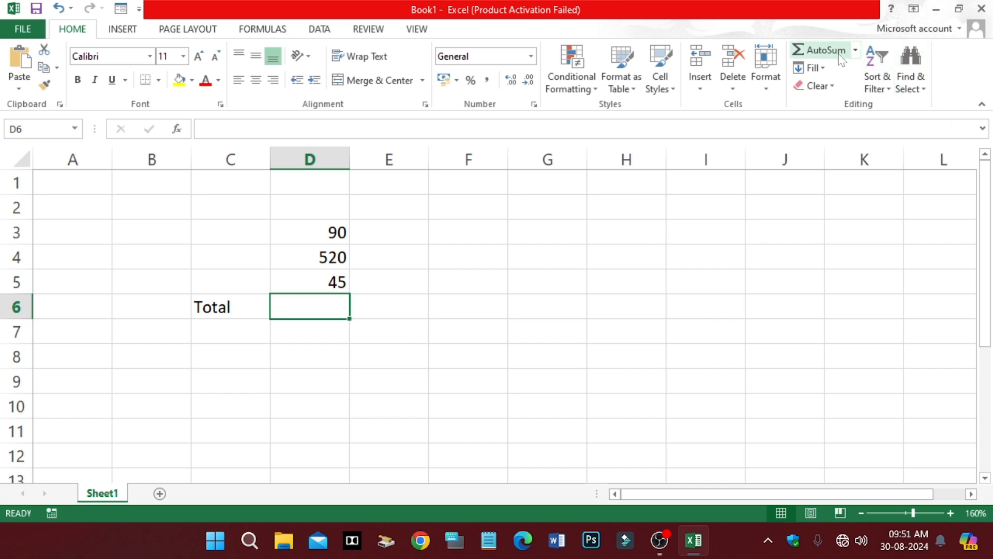
pyautogui.click(855, 52)
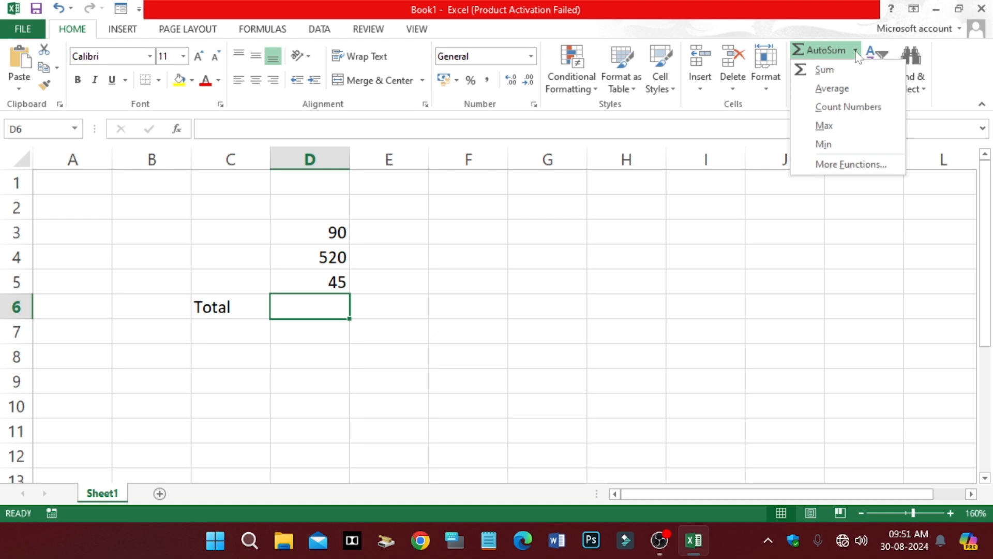
pyautogui.click(834, 75)
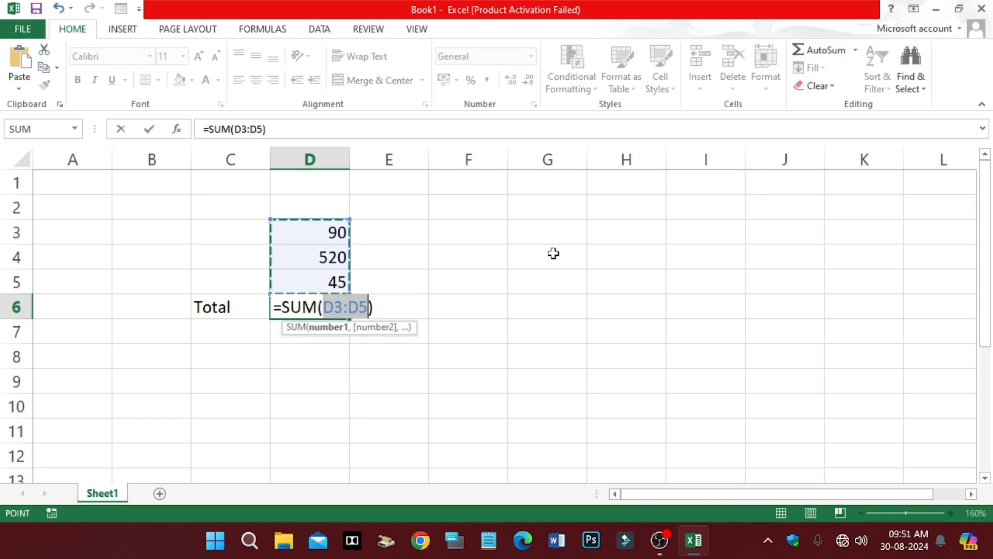
pyautogui.press('Return')
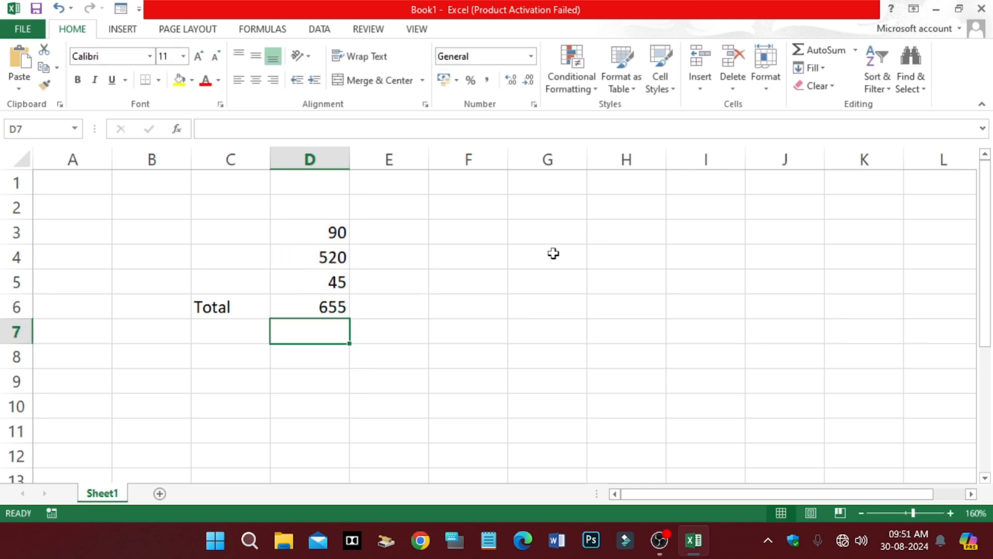
# Delete the total in D6 and re-enter it as an AutoSum of D3:D5.
pyautogui.click(341, 313)
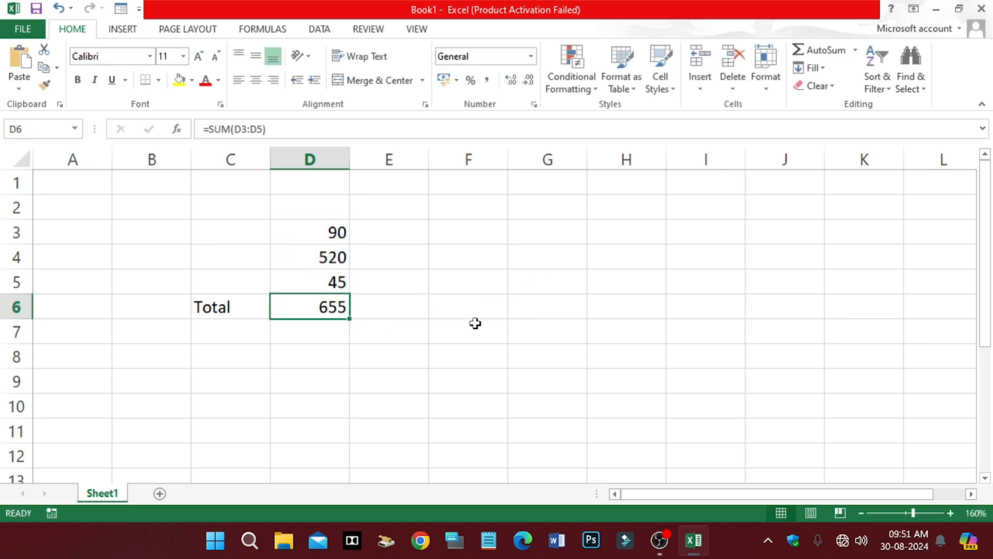
pyautogui.press('Delete')
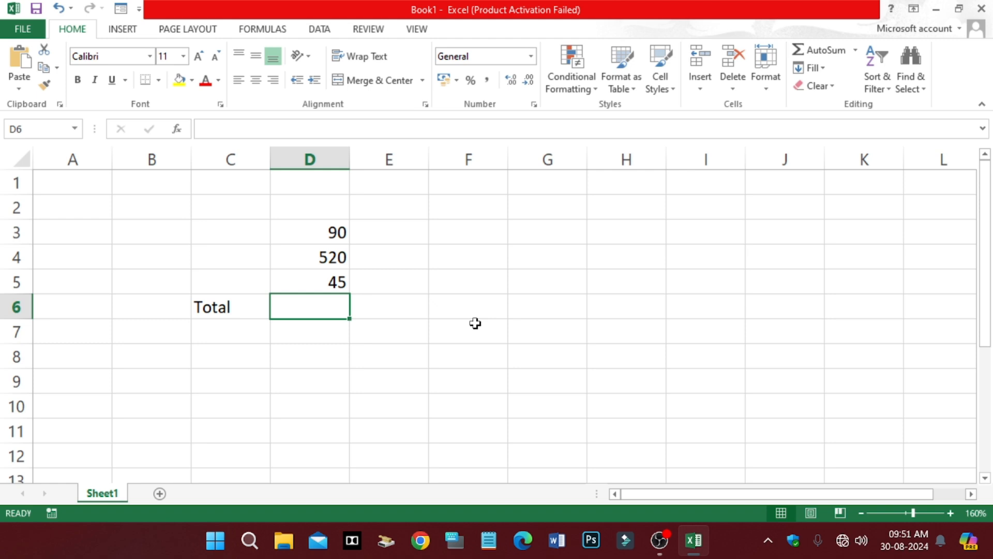
pyautogui.hotkey('alt', '=')
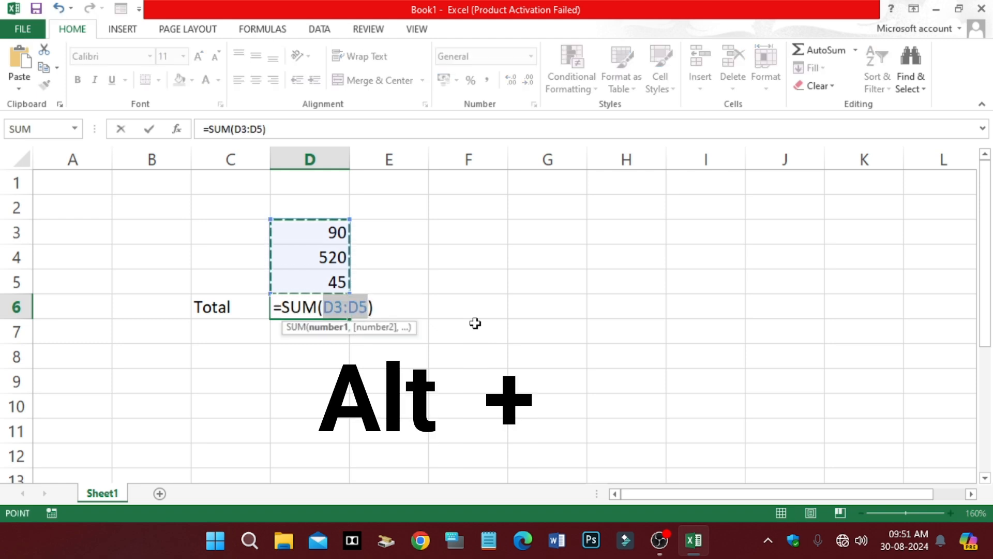
pyautogui.press('Return')
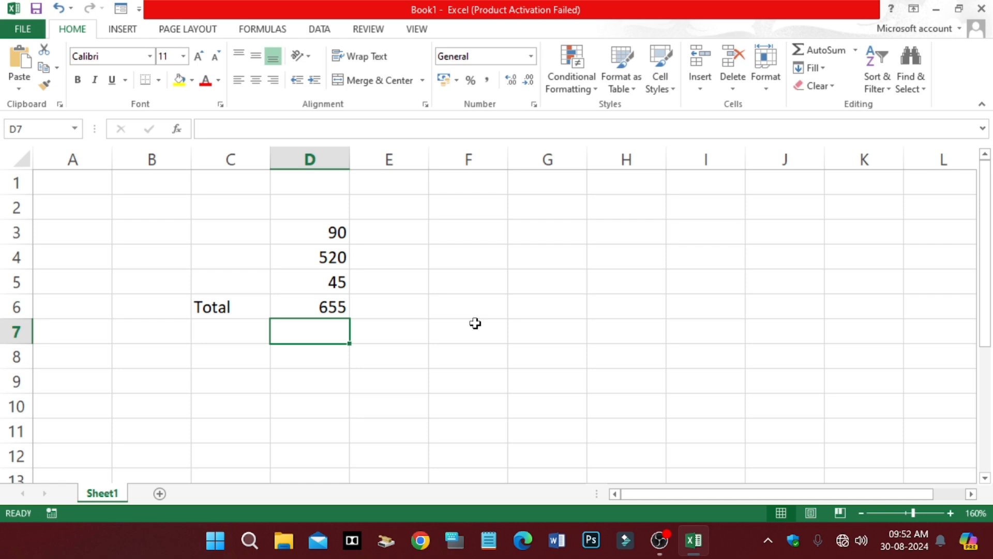
# Undo the last AutoSum entry and insert =SUM(D3:D5) in cell D6 again.
pyautogui.hotkey('ctrl', 'z')
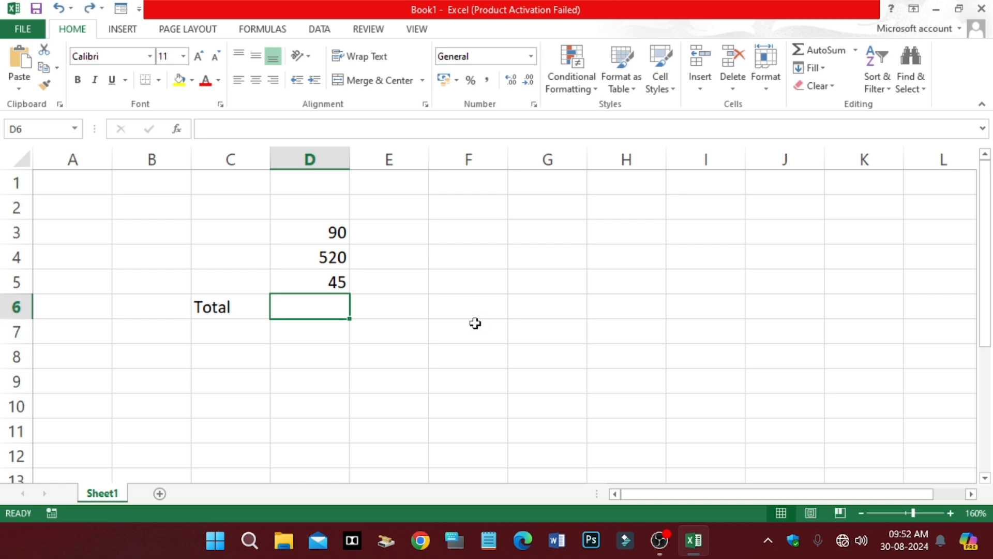
pyautogui.hotkey('alt', '=')
pyautogui.press('Return')
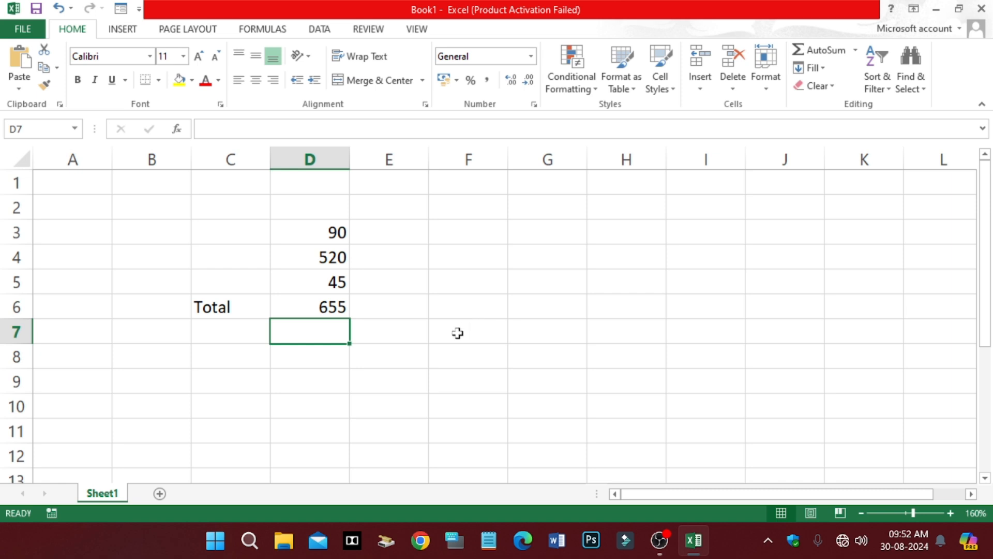
# Enter a SUM formula in cell D7 covering the range D3:D6, including the existing total.
pyautogui.click(335, 357)
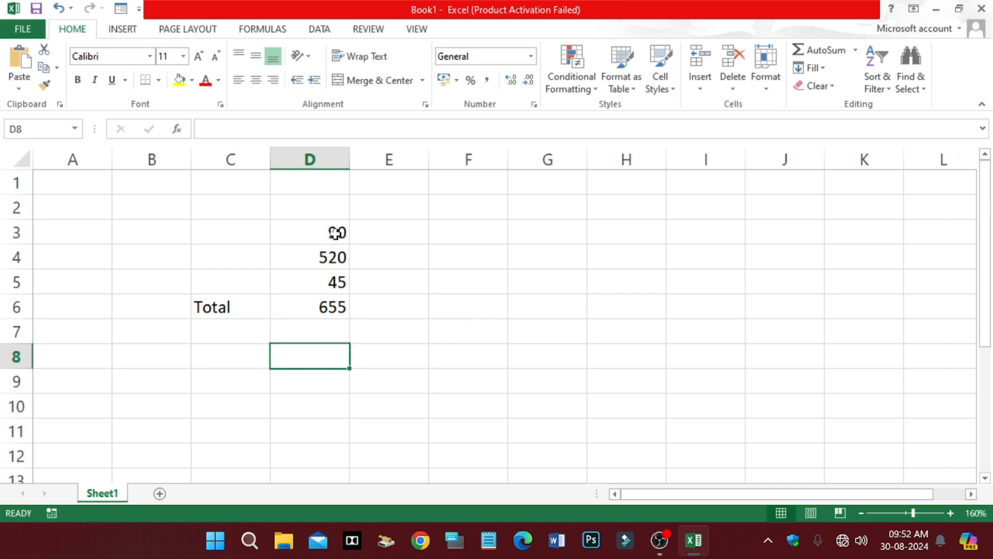
pyautogui.click(335, 329)
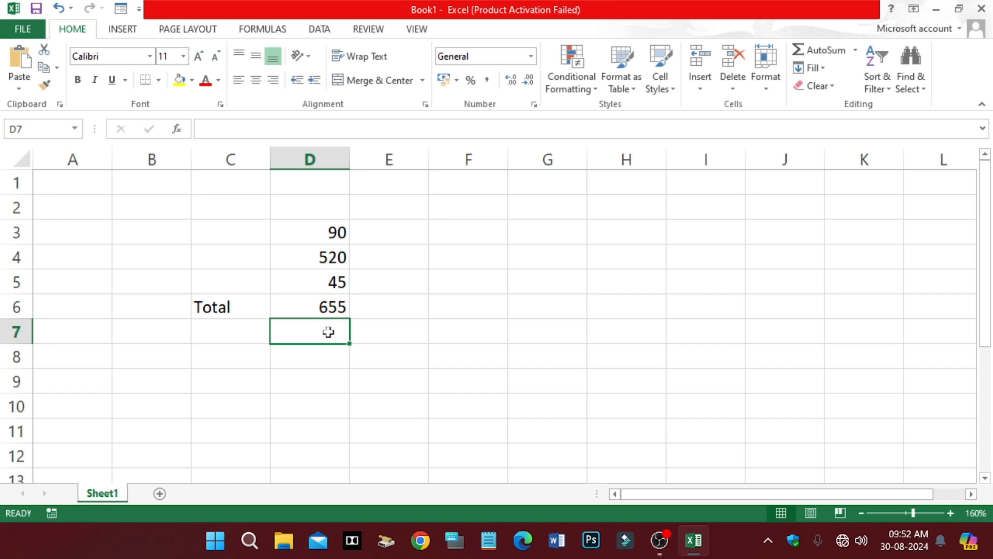
pyautogui.write('=SUM()')
pyautogui.press('Left')
pyautogui.press('Up')
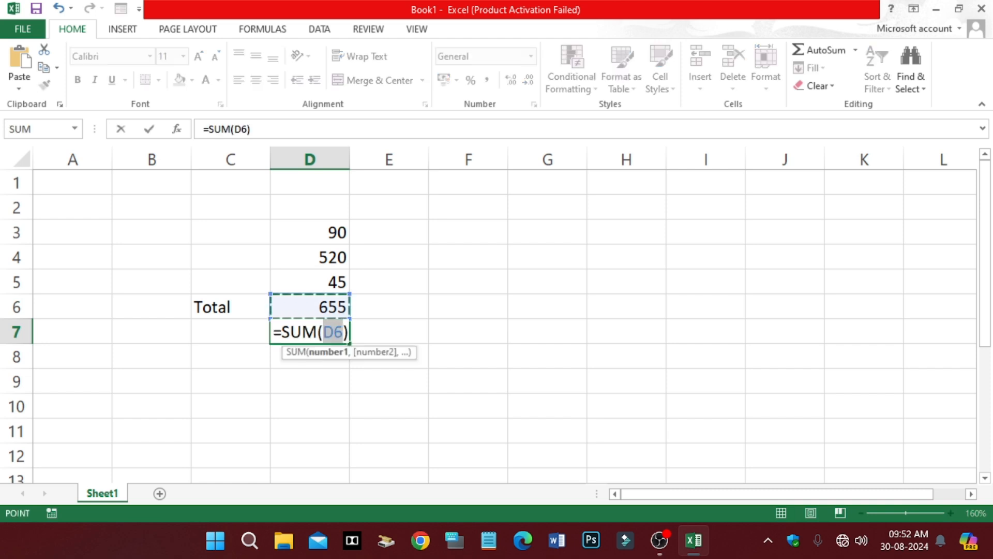
pyautogui.moveTo(329, 233); pyautogui.dragTo(329, 308)
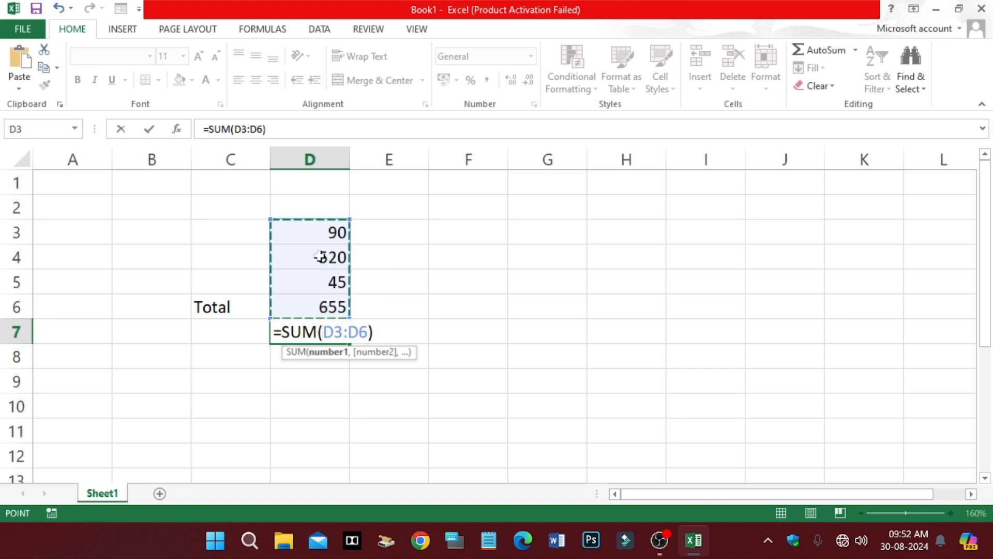
pyautogui.press('Return')
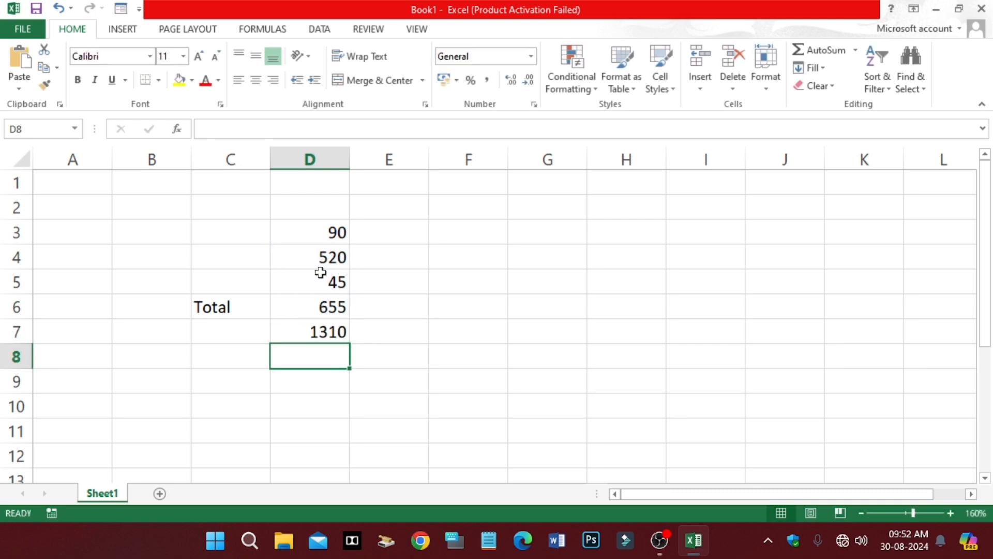
# Undo the sum entered in D7 and select cell C7 below the Total label.
pyautogui.hotkey('ctrl', 'z')
pyautogui.click(466, 339)
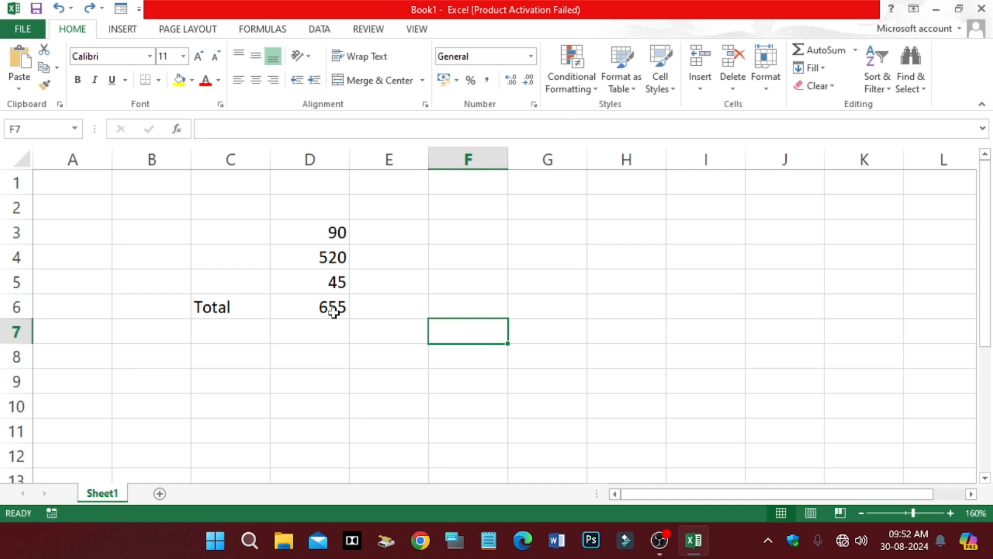
pyautogui.click(329, 309)
pyautogui.click(331, 331)
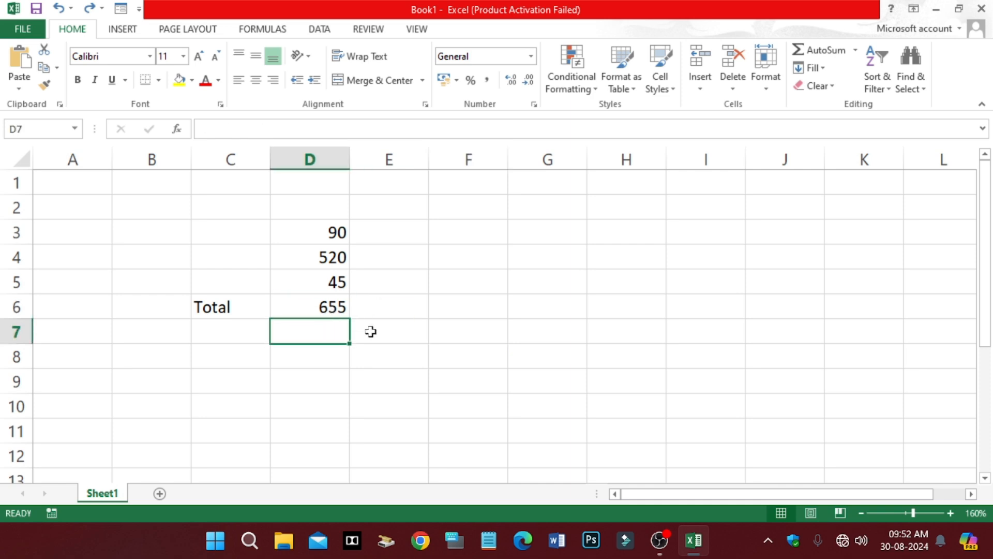
pyautogui.click(258, 328)
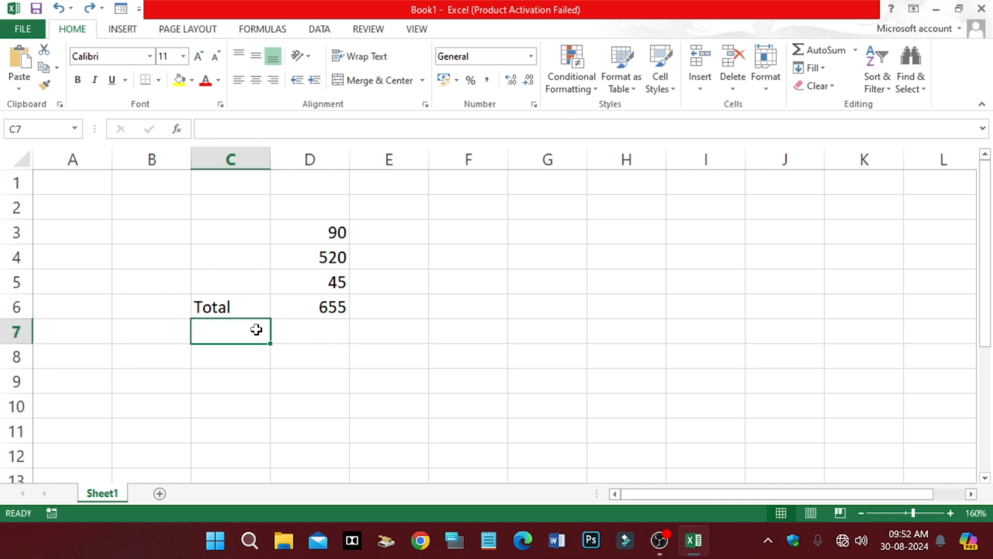
# Enter 55 in cell D7, directly below the 655 total.
pyautogui.click(345, 331)
pyautogui.write('55')
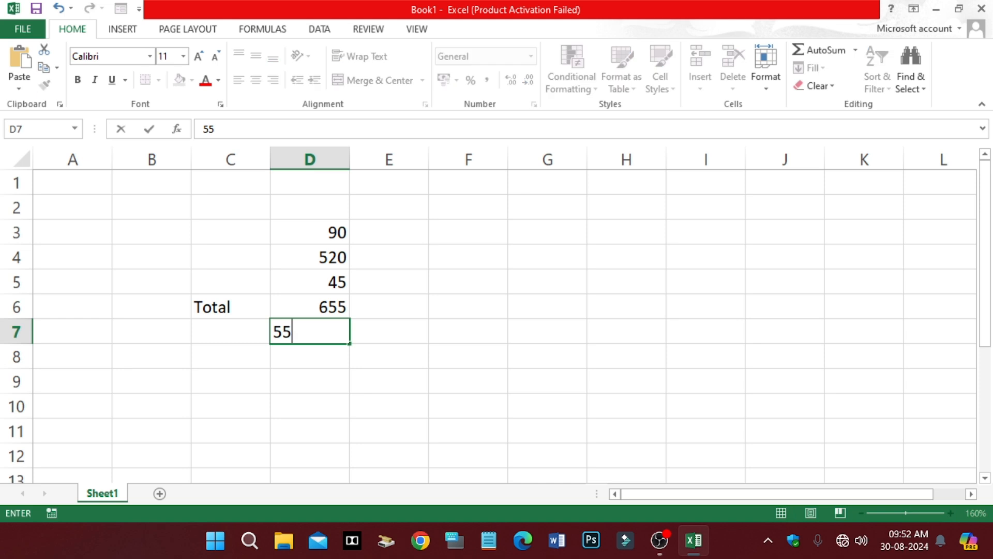
pyautogui.click(324, 362)
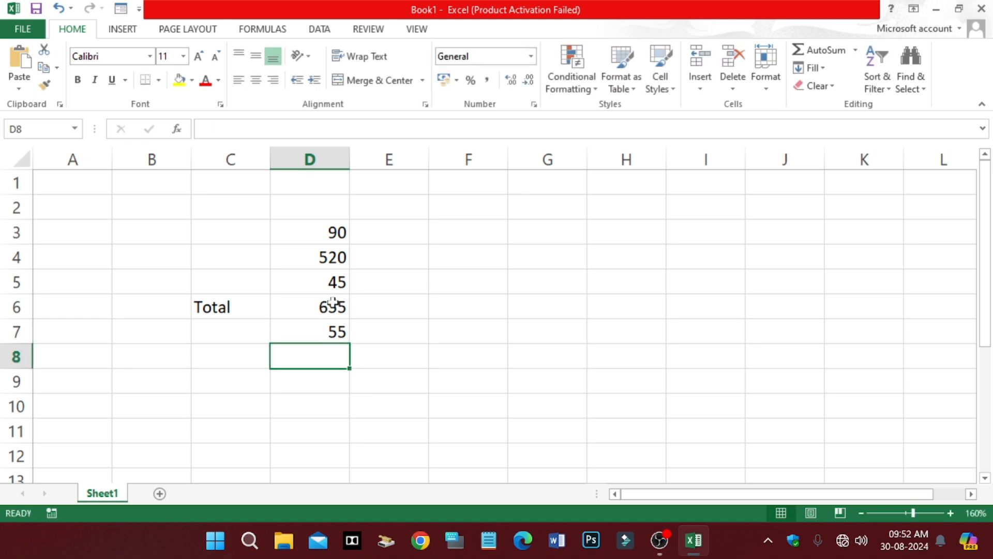
# Subtract D7 from the total by entering =D6-D7 in cell D8, and reselect D8 to check its formula.
pyautogui.click(328, 331)
pyautogui.click(328, 305)
pyautogui.click(326, 341)
pyautogui.click(327, 347)
pyautogui.write('=')
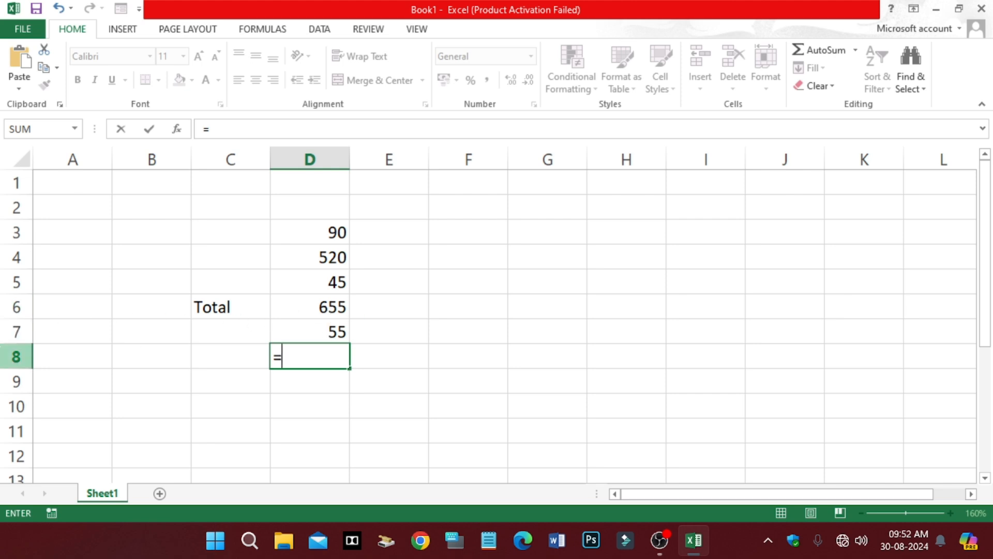
pyautogui.write('d6')
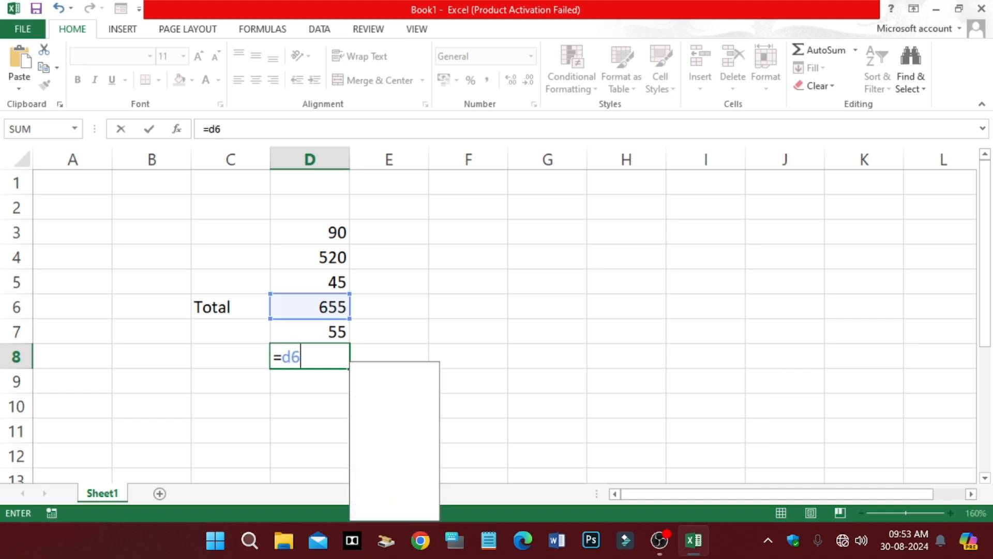
pyautogui.write('-d7')
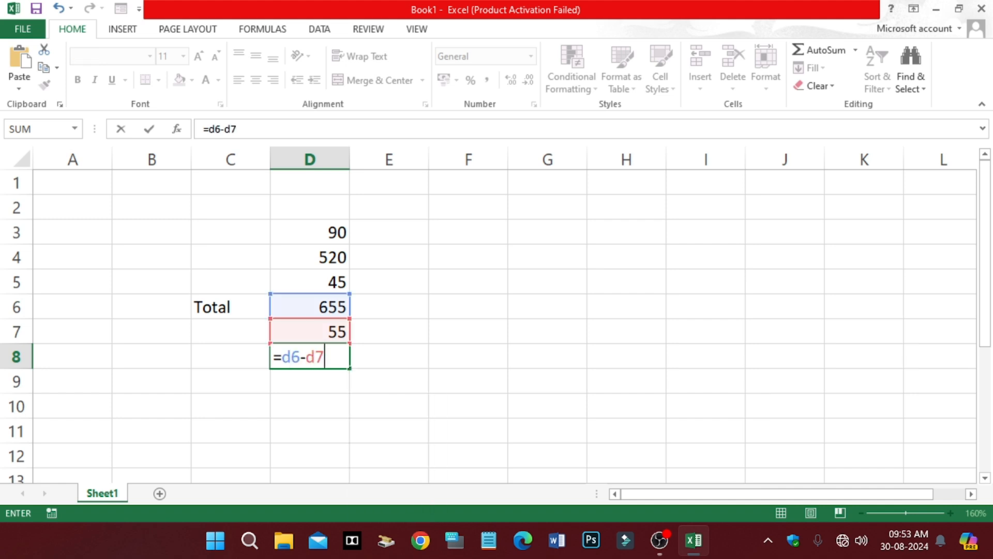
pyautogui.press('Return')
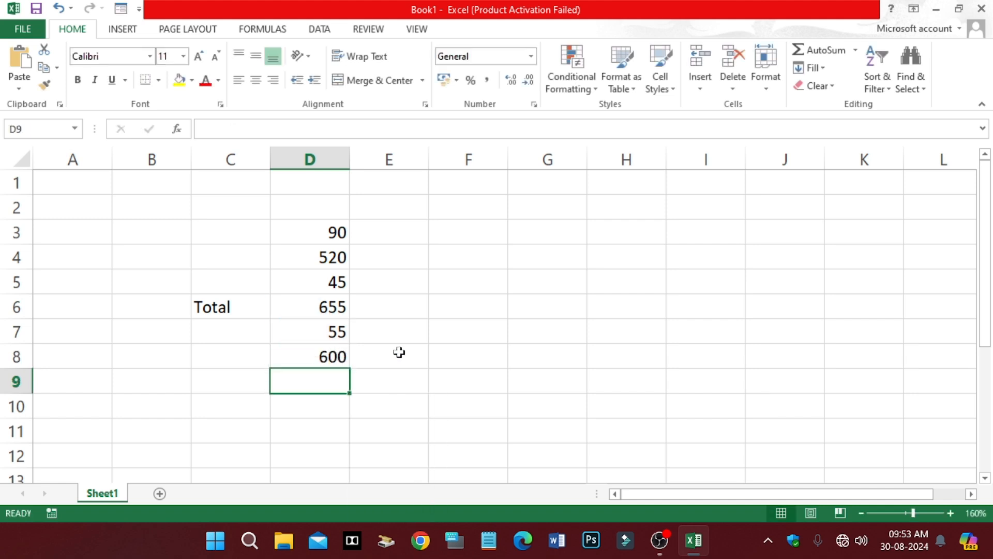
pyautogui.click(416, 353)
pyautogui.click(326, 356)
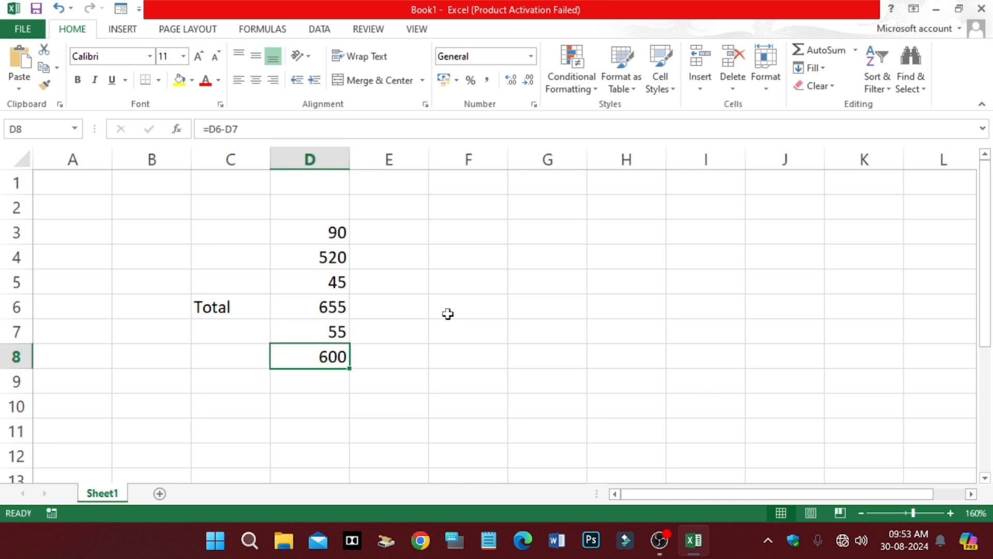
# Enter 78545 in cell F6 and 5220 in cell F7 as a second pair of numbers.
pyautogui.click(479, 312)
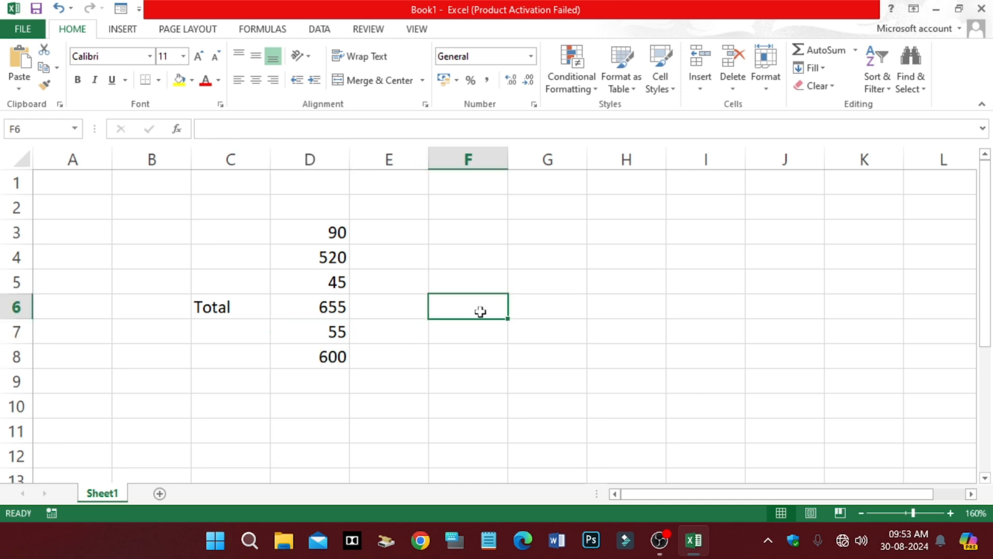
pyautogui.write('78545')
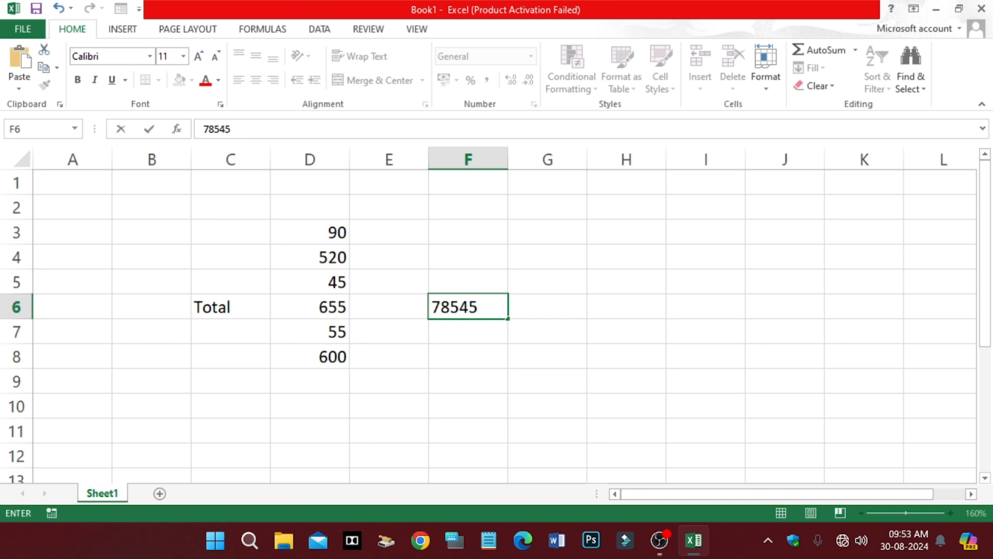
pyautogui.click(473, 334)
pyautogui.write('5220')
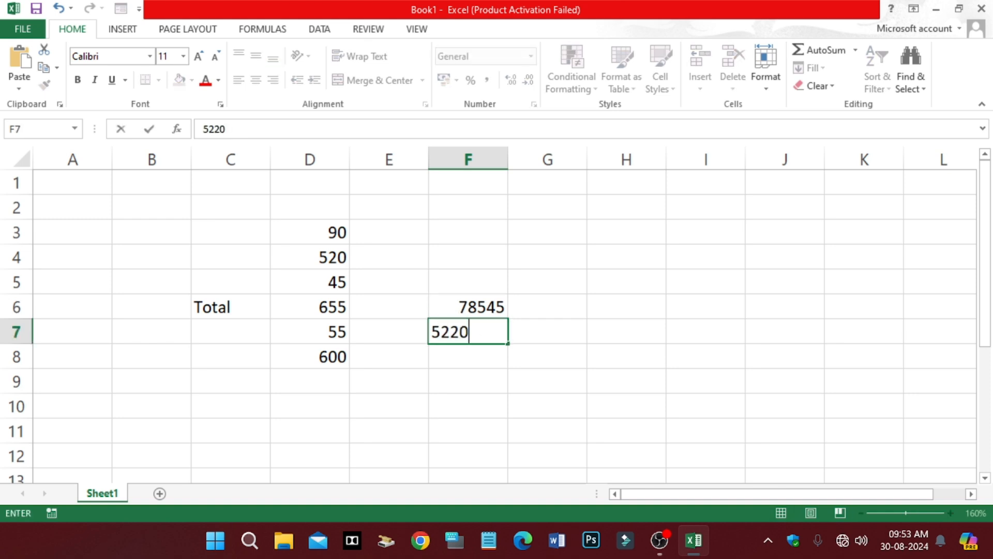
pyautogui.click(481, 359)
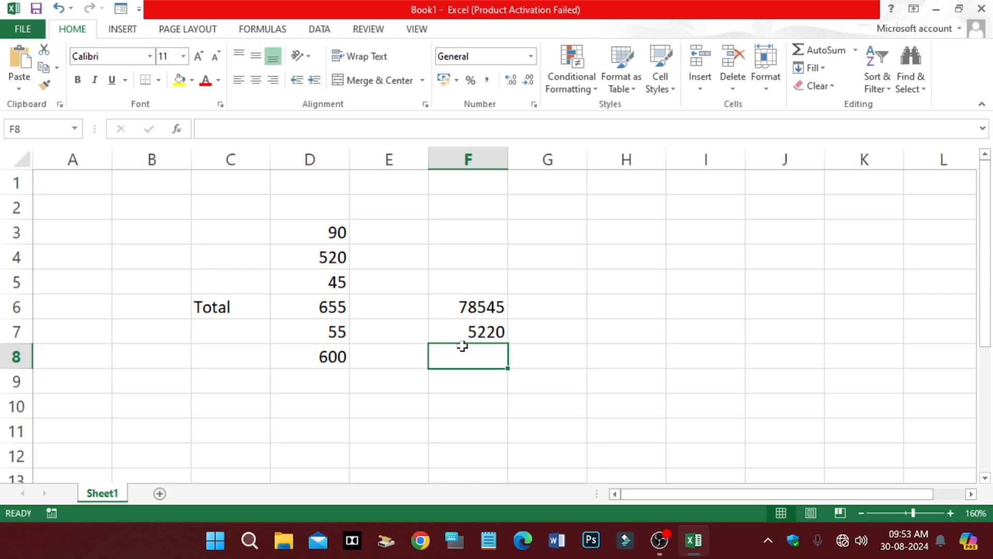
# Subtract the second number from the first with the formula =F6-F7 in cell F8.
pyautogui.write('=')
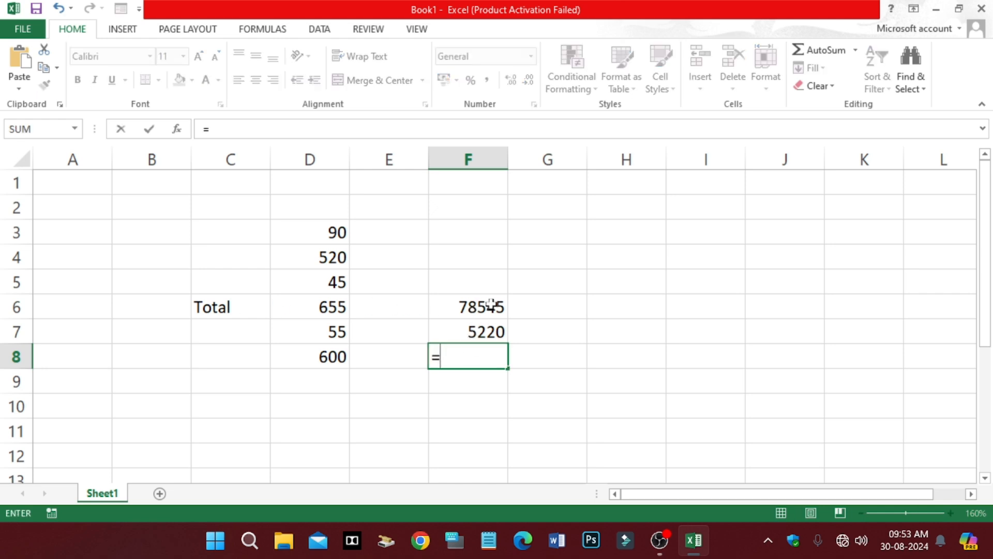
pyautogui.click(483, 307)
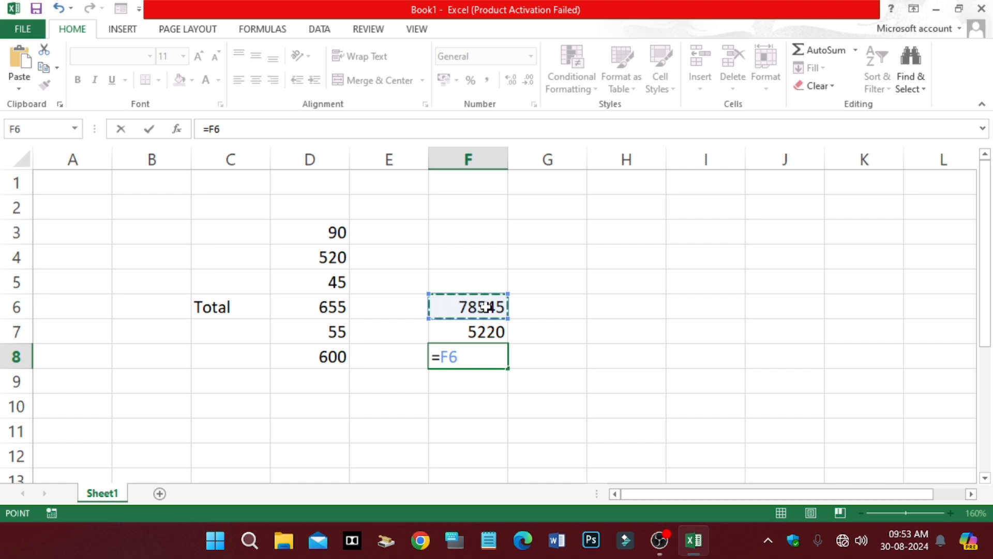
pyautogui.write('-')
pyautogui.click(490, 331)
pyautogui.press('Return')
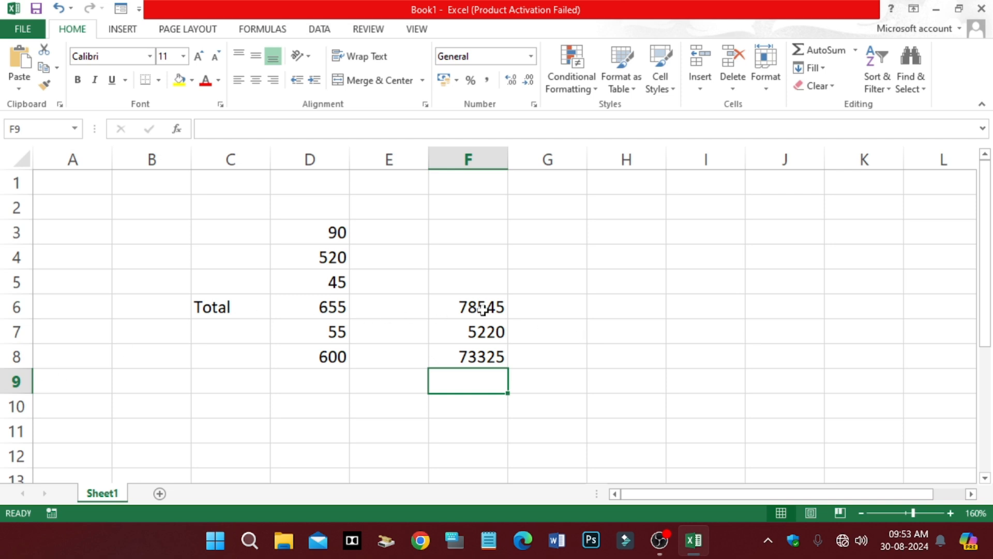
# Enter 25 in cell H5 and 2 in cell H6 as numbers for a multiplication.
pyautogui.click(572, 259)
pyautogui.click(632, 337)
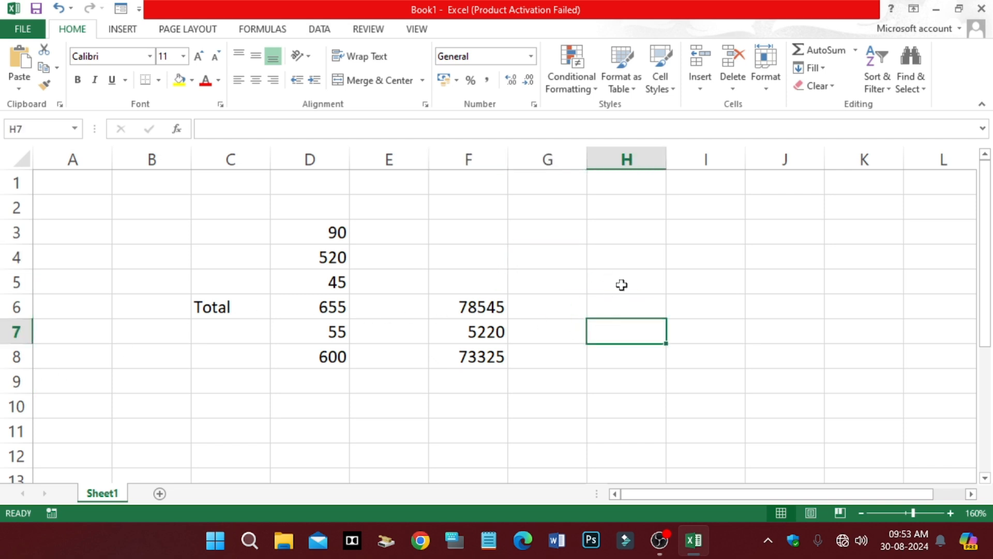
pyautogui.click(622, 286)
pyautogui.write('25')
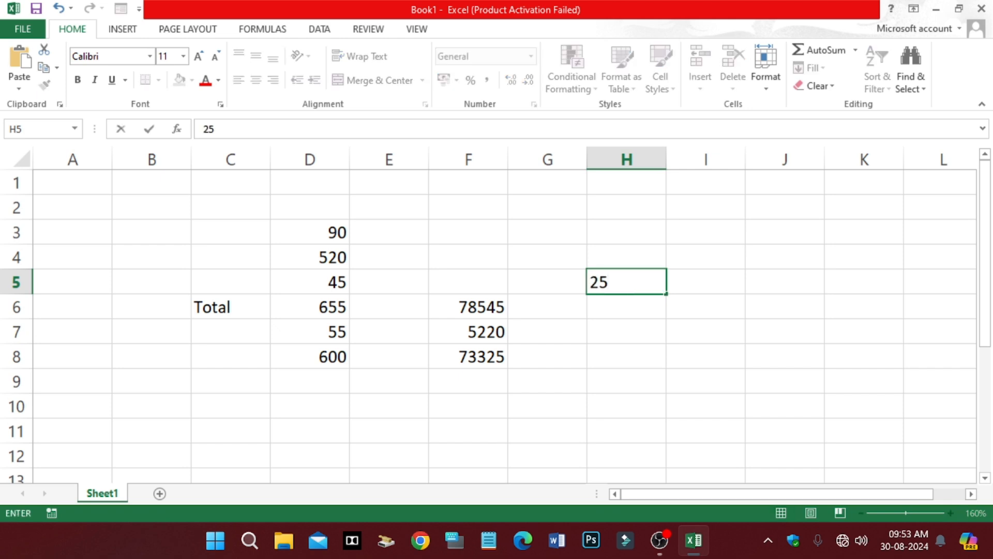
pyautogui.click(625, 302)
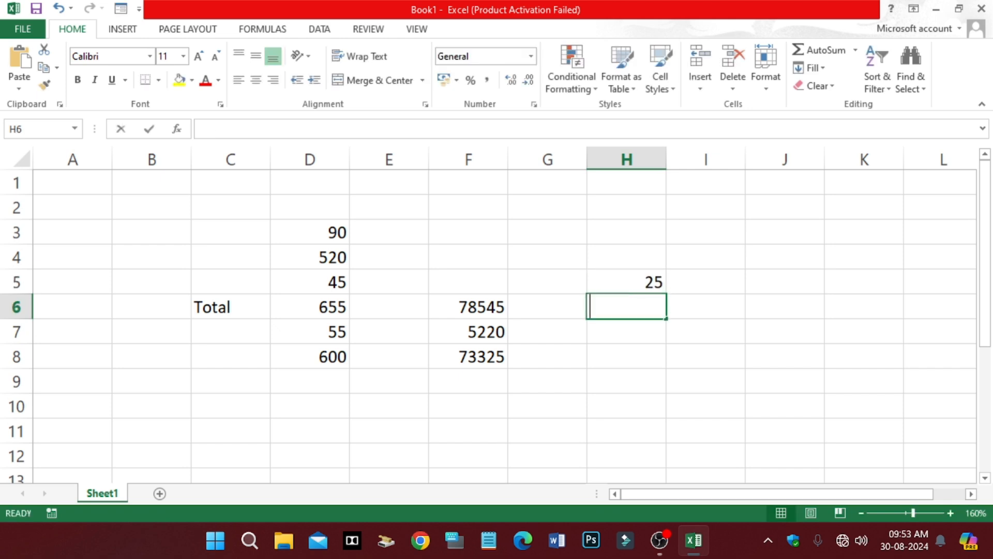
pyautogui.write('2')
pyautogui.click(635, 338)
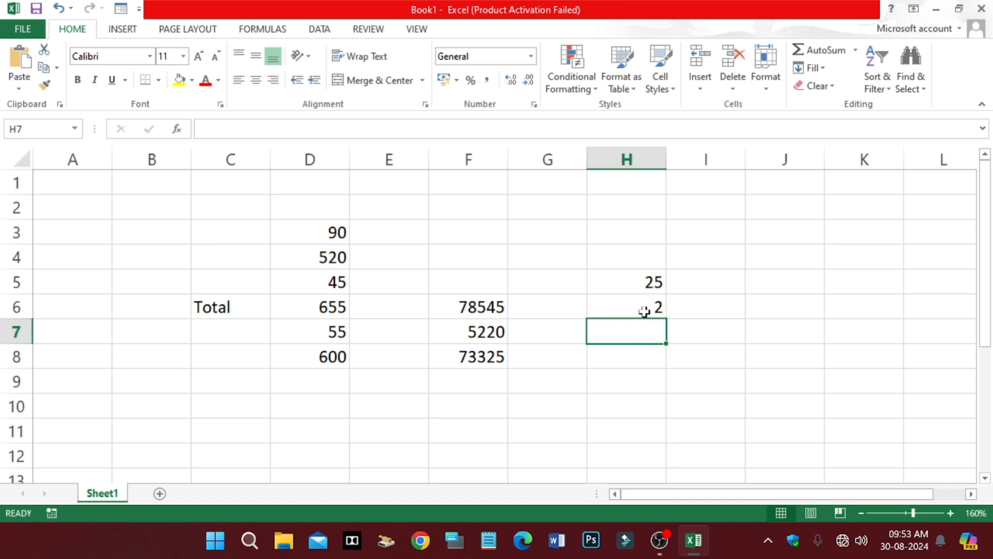
# Multiply the two numbers in column H with the formula =H5*H6 in cell H7.
pyautogui.write('=')
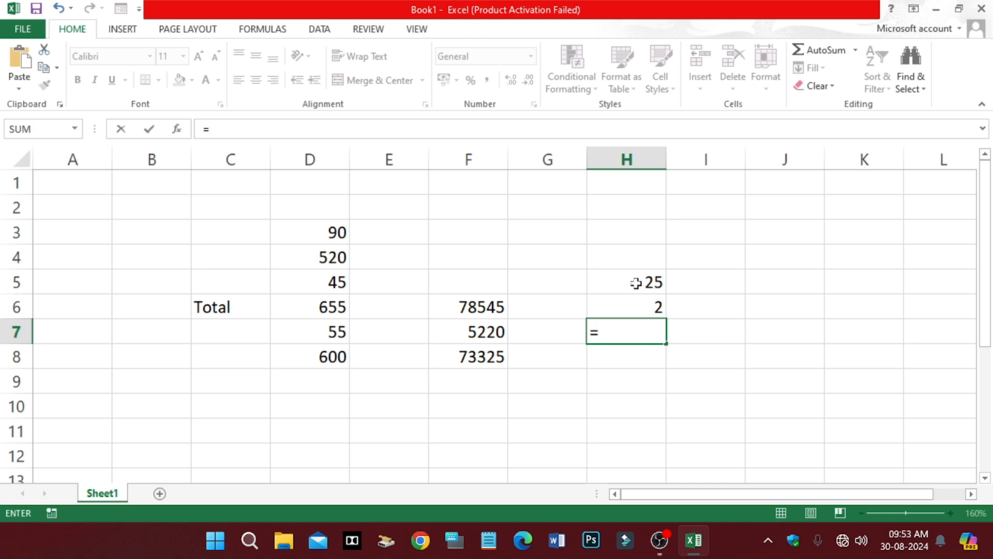
pyautogui.click(636, 283)
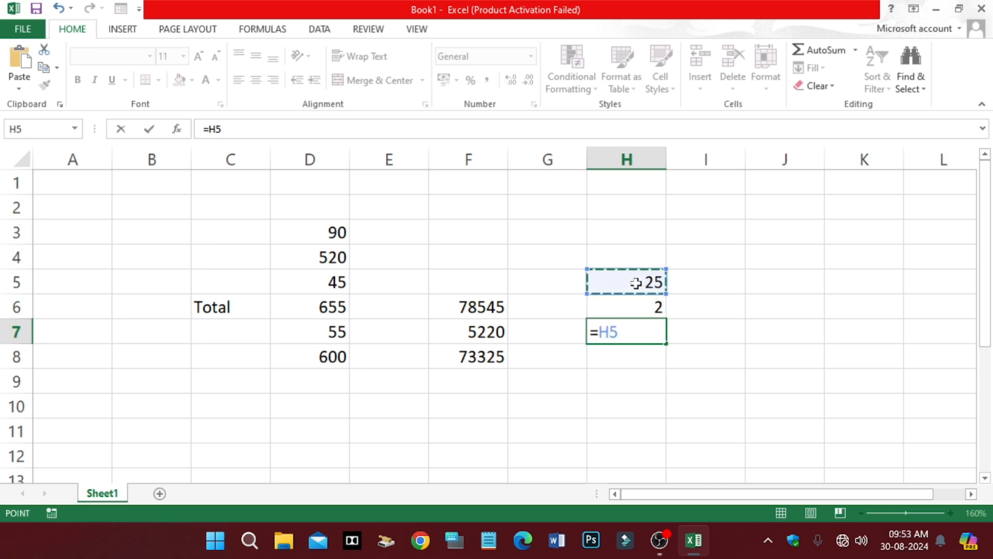
pyautogui.write('*')
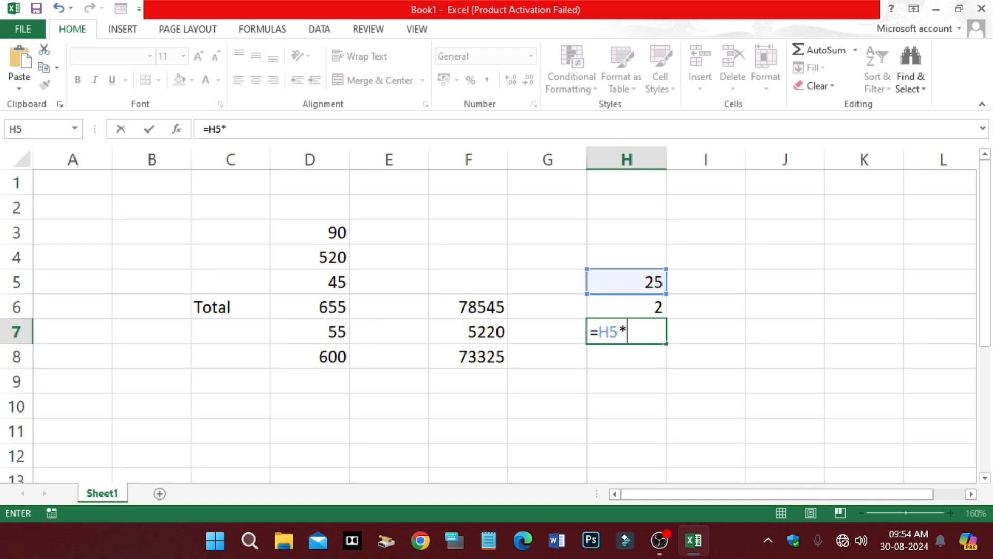
pyautogui.click(642, 307)
pyautogui.press('Return')
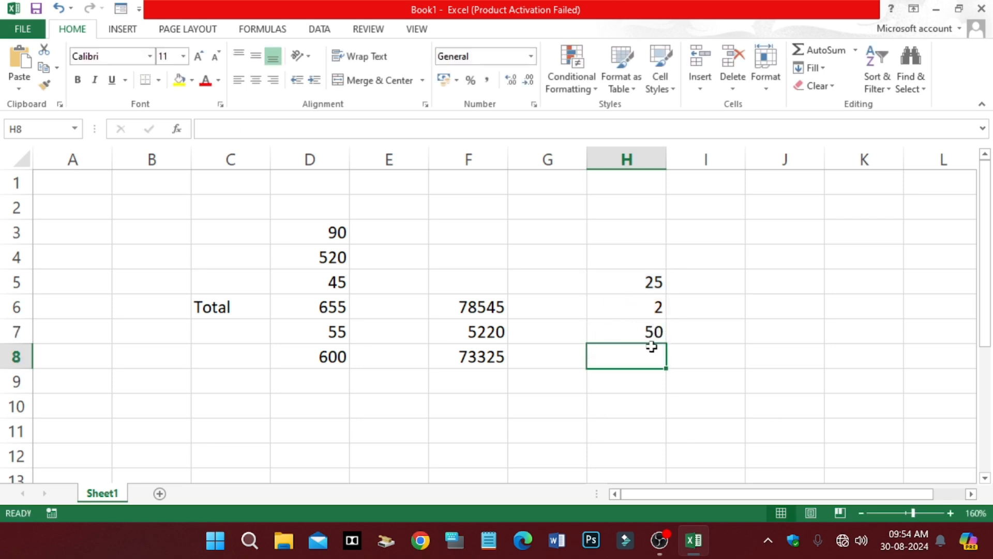
# Enter 4578545 in cell G2 and 2 in cell G3 for another multiplication.
pyautogui.click(561, 213)
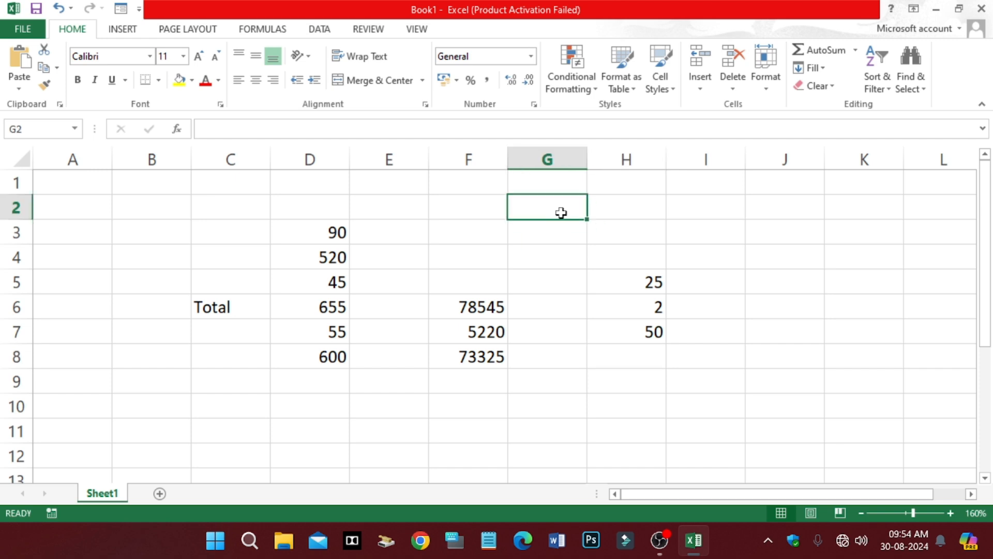
pyautogui.write('4578545')
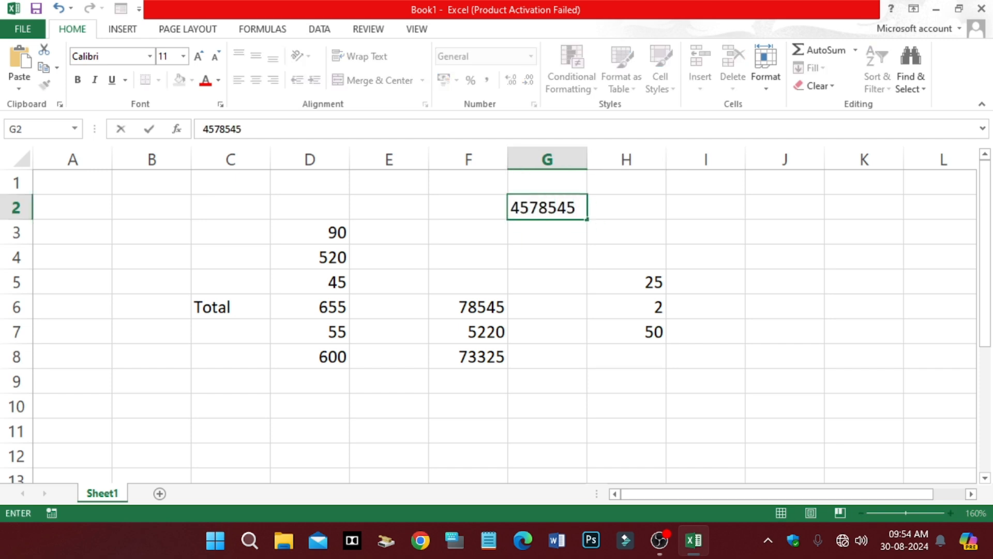
pyautogui.click(562, 231)
pyautogui.write('2')
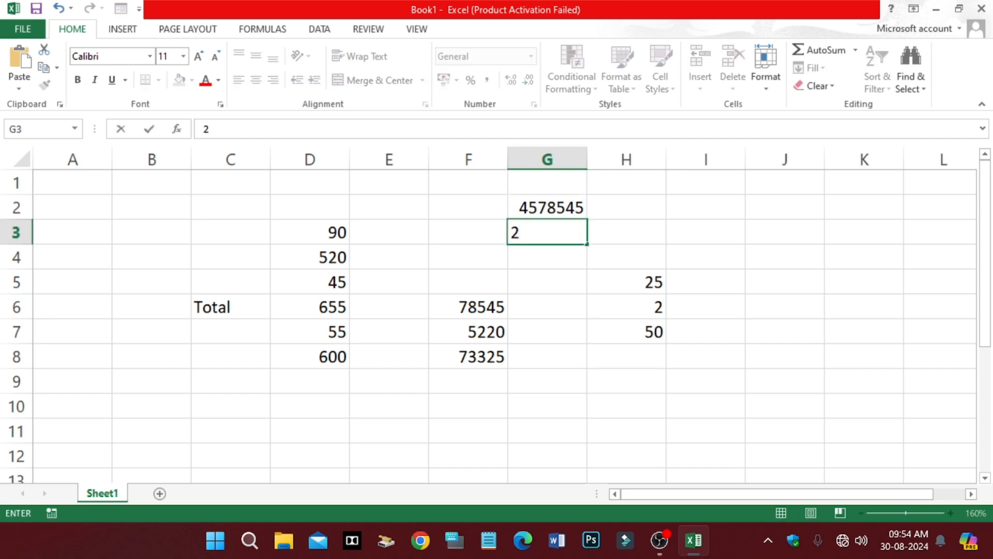
pyautogui.click(557, 259)
# Multiply the two numbers in column G with the formula =G2*G3 in cell G4.
pyautogui.write('=')
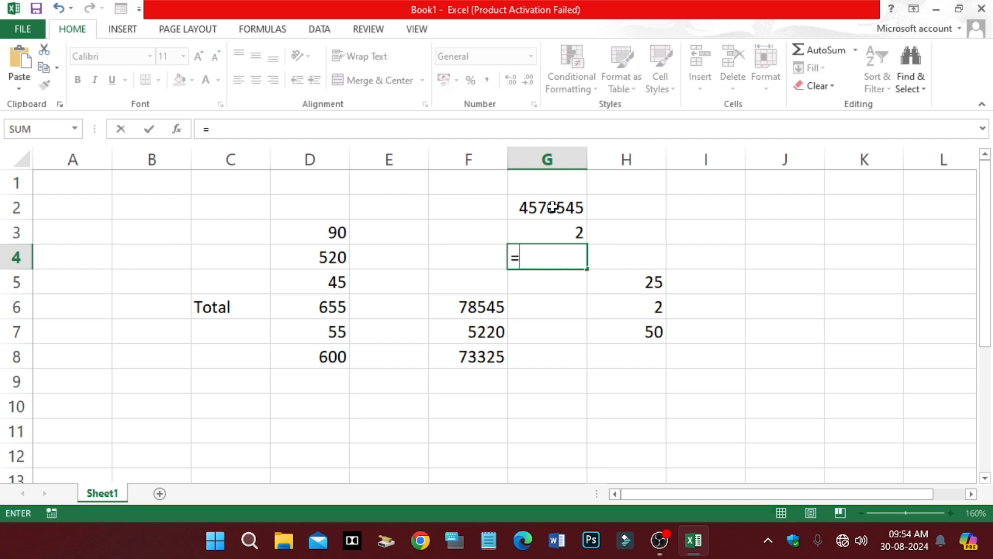
pyautogui.click(552, 207)
pyautogui.write('*')
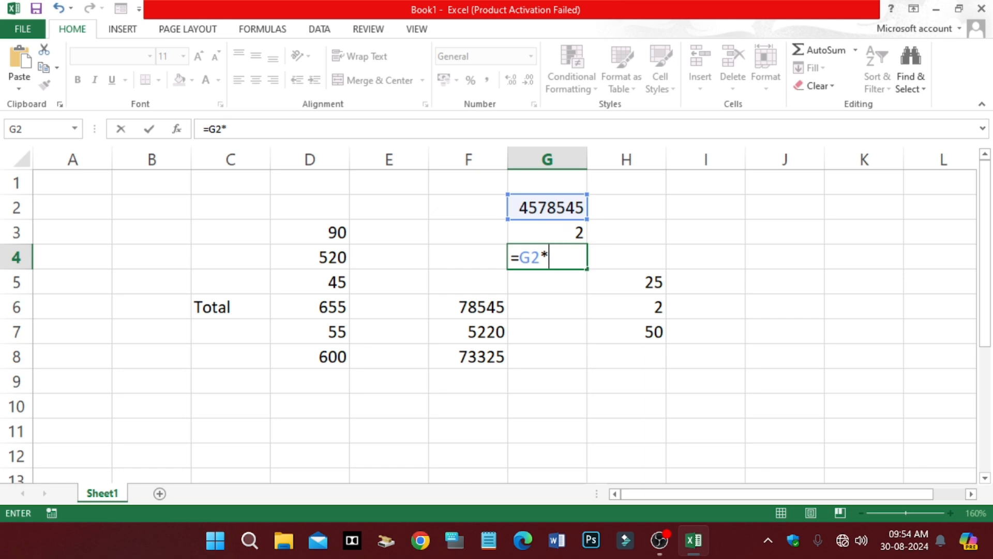
pyautogui.click(555, 233)
pyautogui.press('Return')
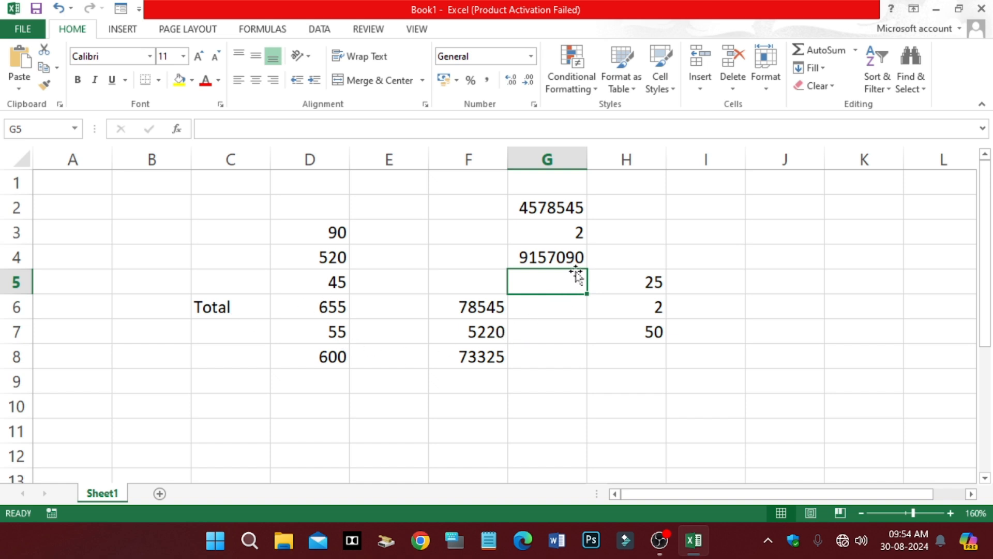
pyautogui.click(570, 331)
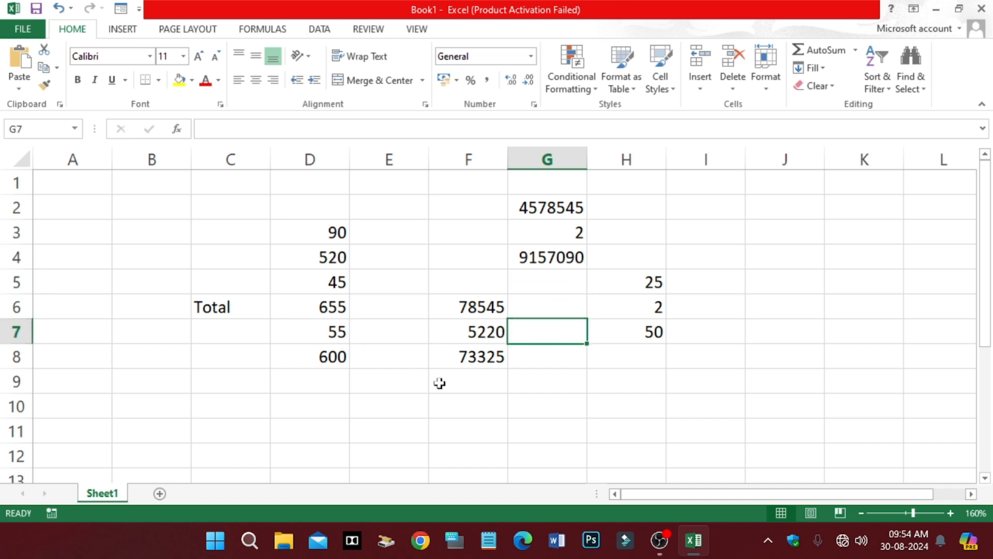
# Enter 25000 in cell D15 and 2 in cell D16, and select the empty cell D17 below them.
pyautogui.scroll(-3, 440, 383)
pyautogui.scroll(2, 440, 382)
pyautogui.scroll(-1, 440, 383)
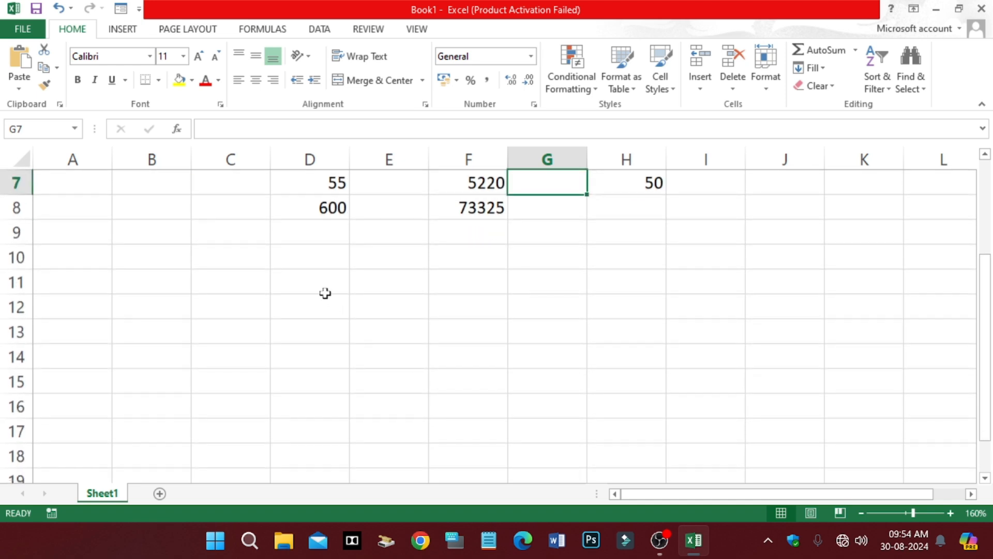
pyautogui.scroll(-2, 325, 293)
pyautogui.click(324, 227)
pyautogui.write('25000')
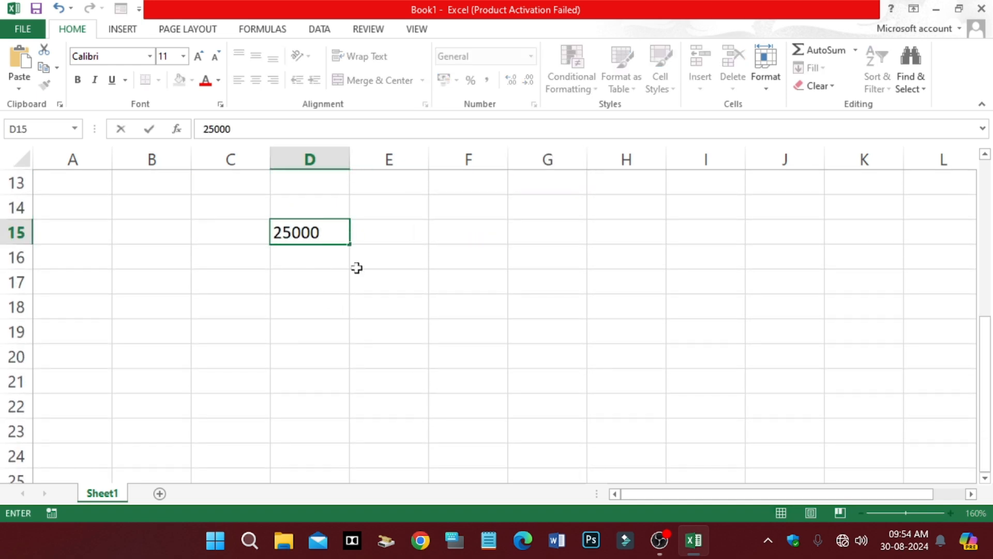
pyautogui.click(338, 265)
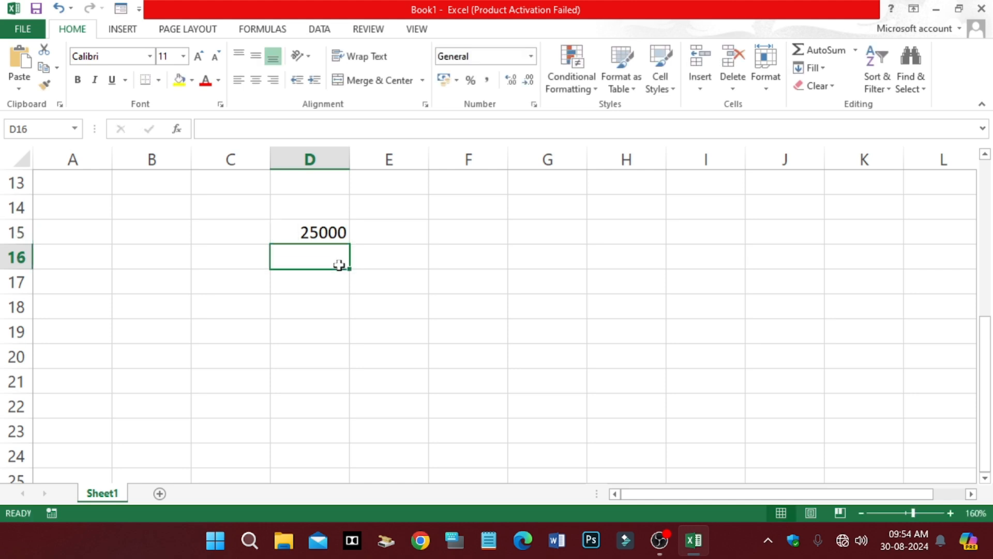
pyautogui.write('2')
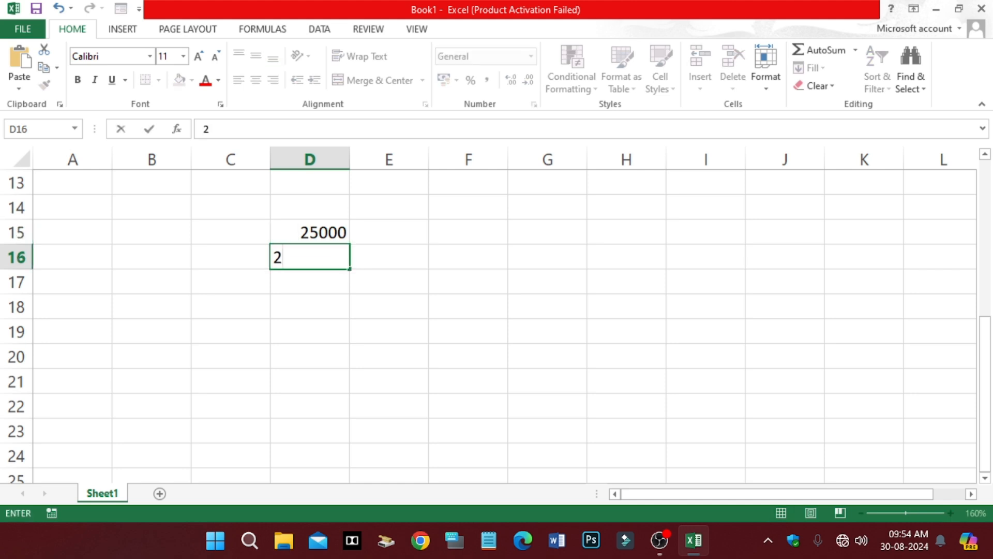
pyautogui.click(383, 302)
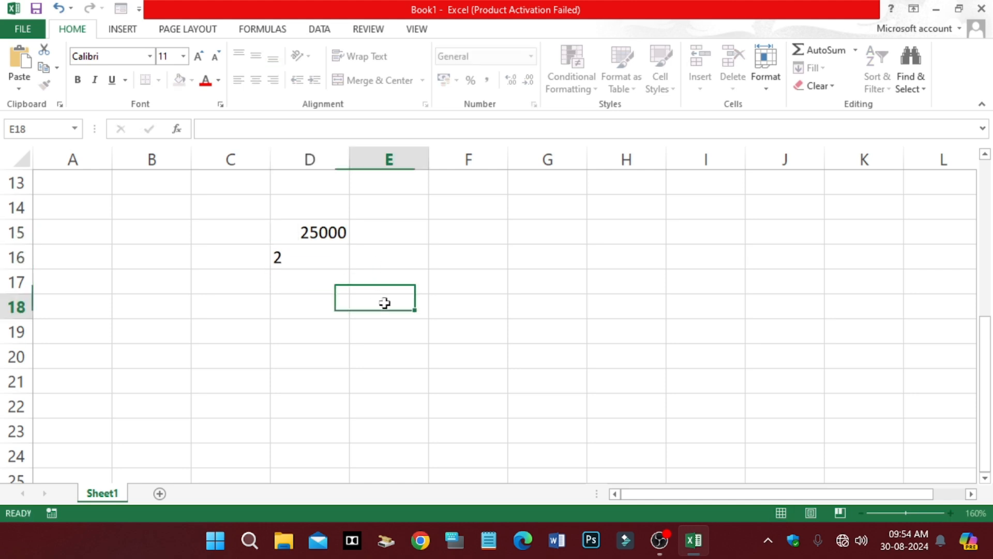
pyautogui.click(317, 285)
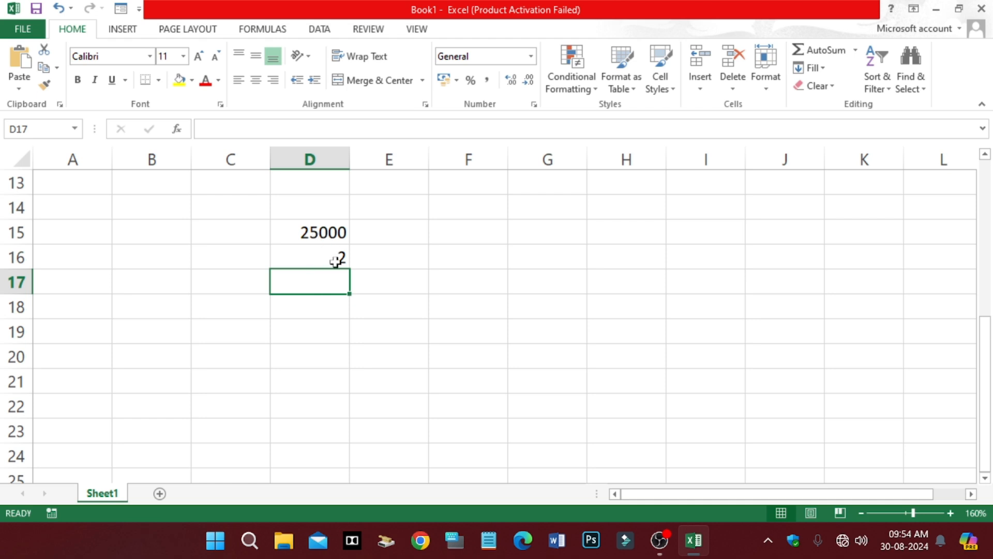
# Divide the two numbers in column D with the formula =D15/D16 in cell D17.
pyautogui.write('=')
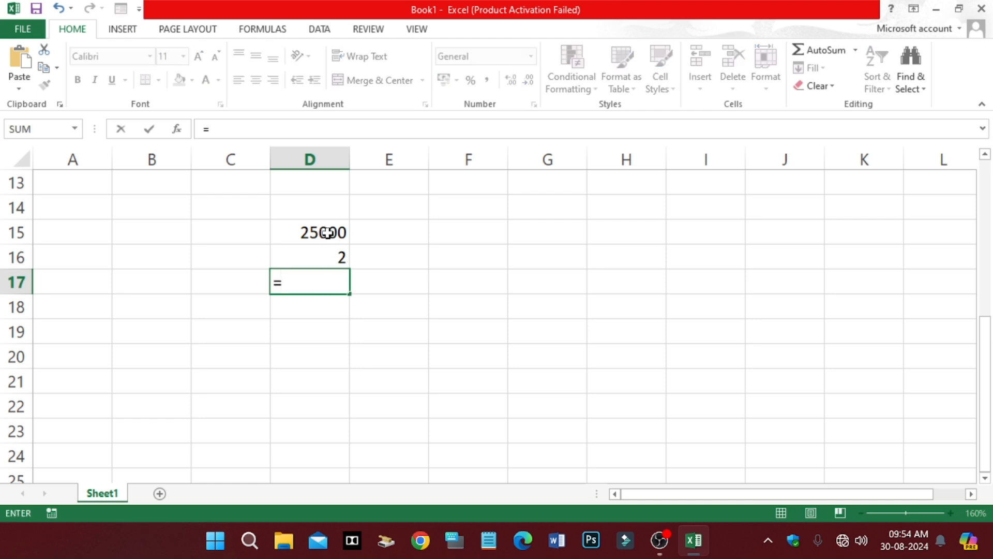
pyautogui.click(327, 232)
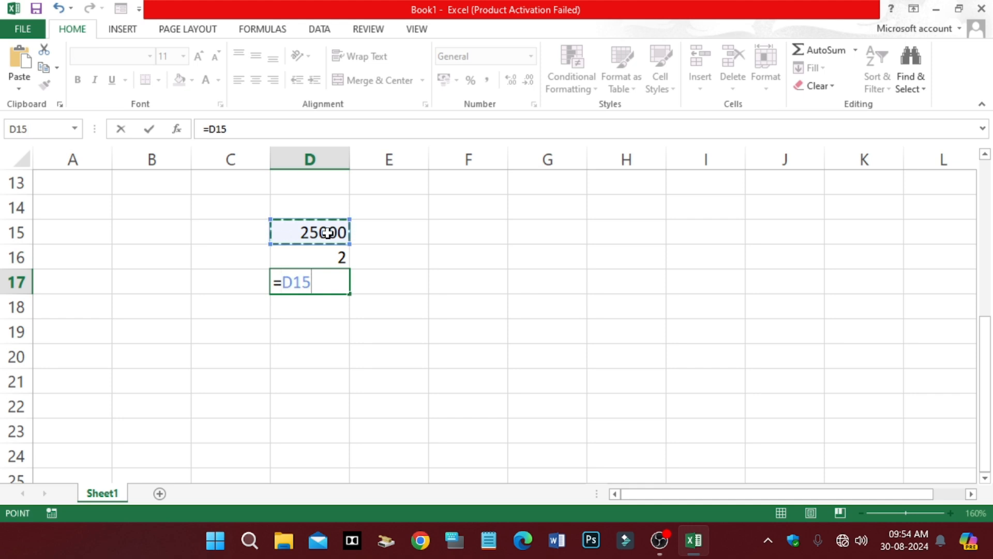
pyautogui.write('/')
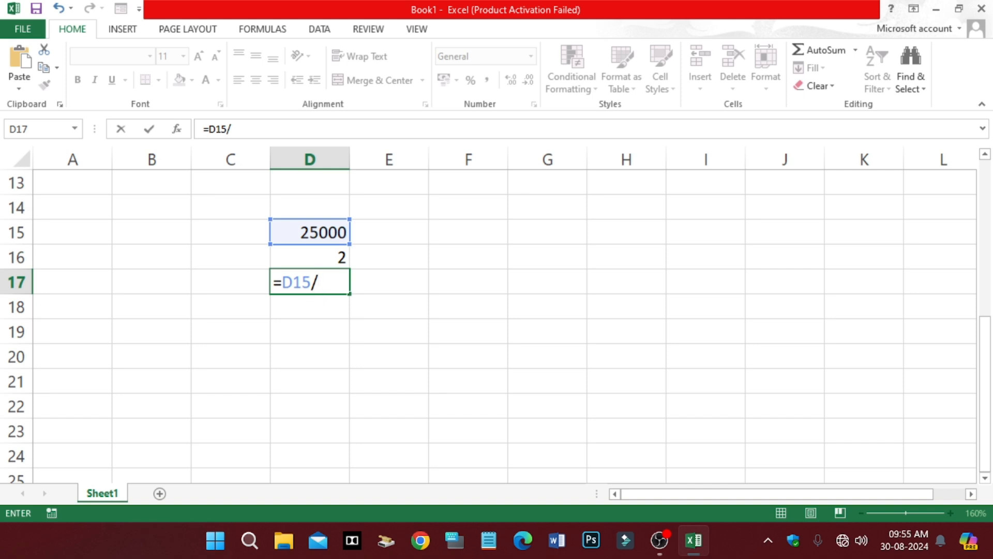
pyautogui.click(330, 256)
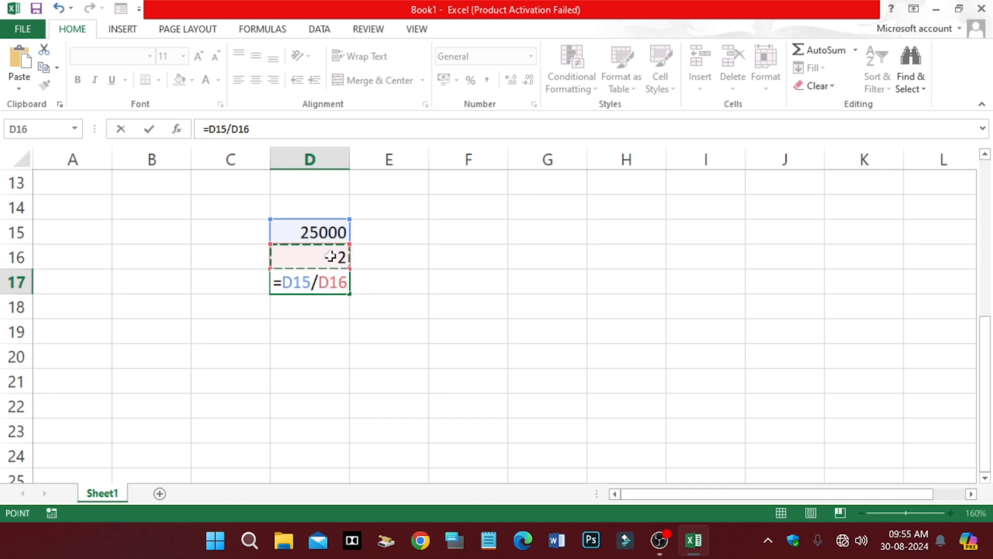
pyautogui.press('Return')
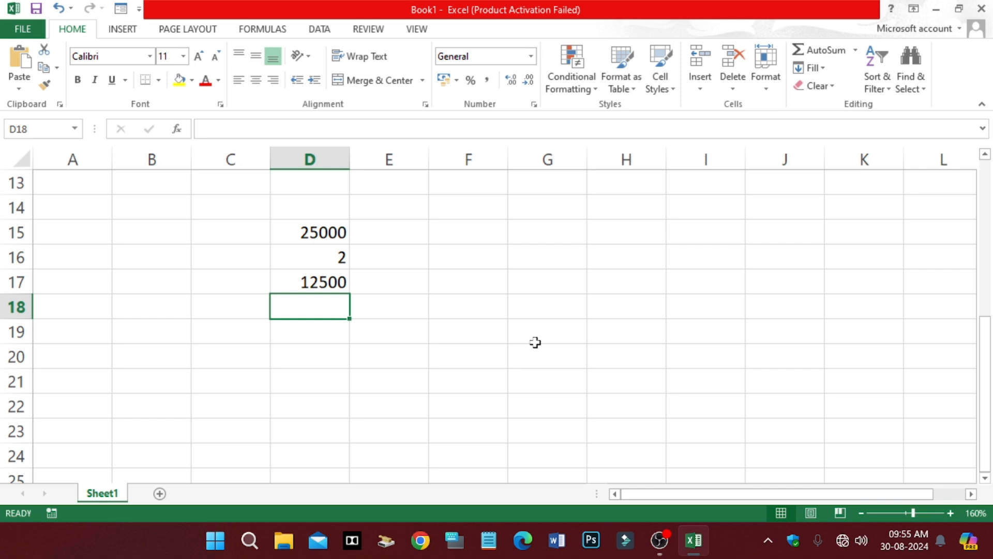
pyautogui.click(414, 256)
pyautogui.scroll(4, 446, 265)
pyautogui.scroll(-3, 446, 265)
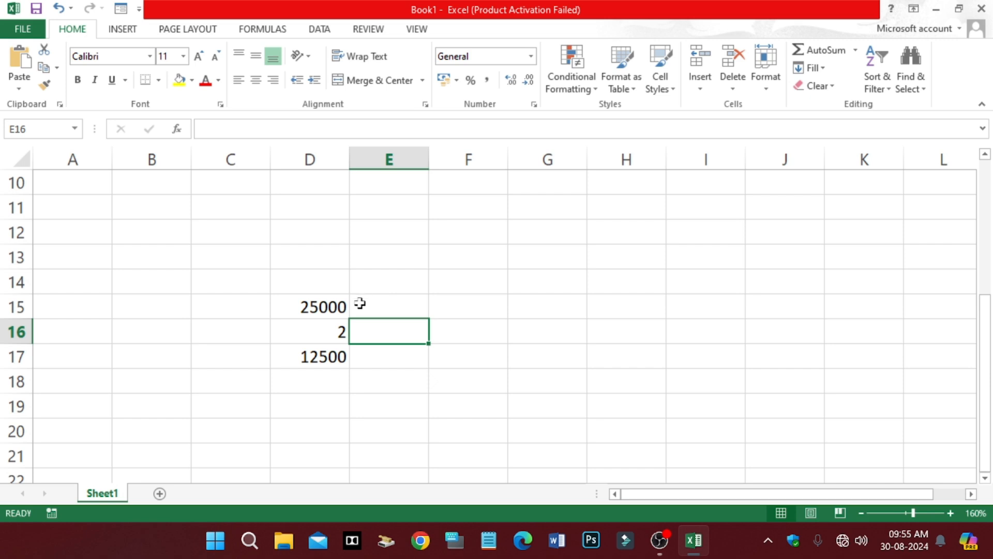
pyautogui.press('Up')
pyautogui.press('Up')
pyautogui.press('Up')
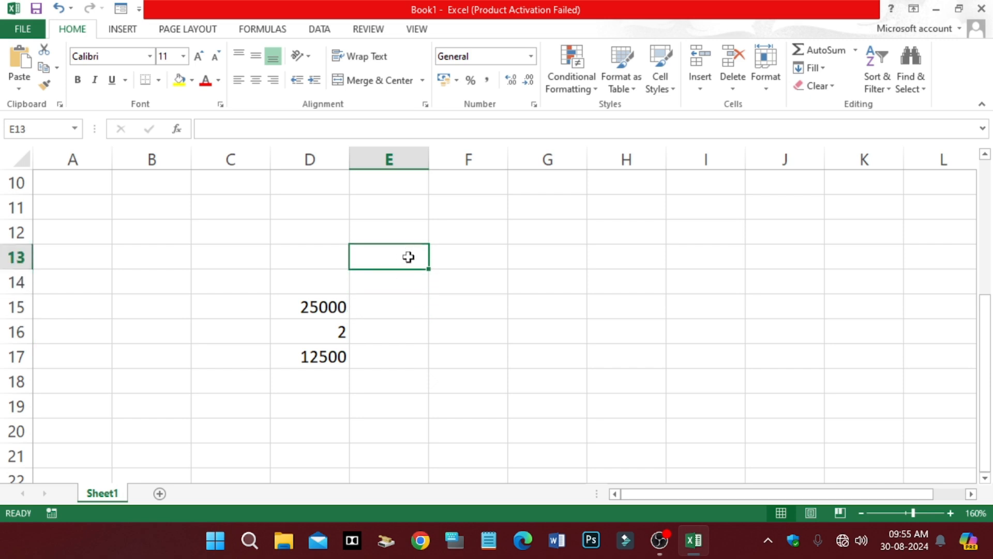
pyautogui.click(495, 305)
pyautogui.scroll(3, 415, 323)
pyautogui.scroll(-4, 419, 314)
pyautogui.scroll(2, 420, 315)
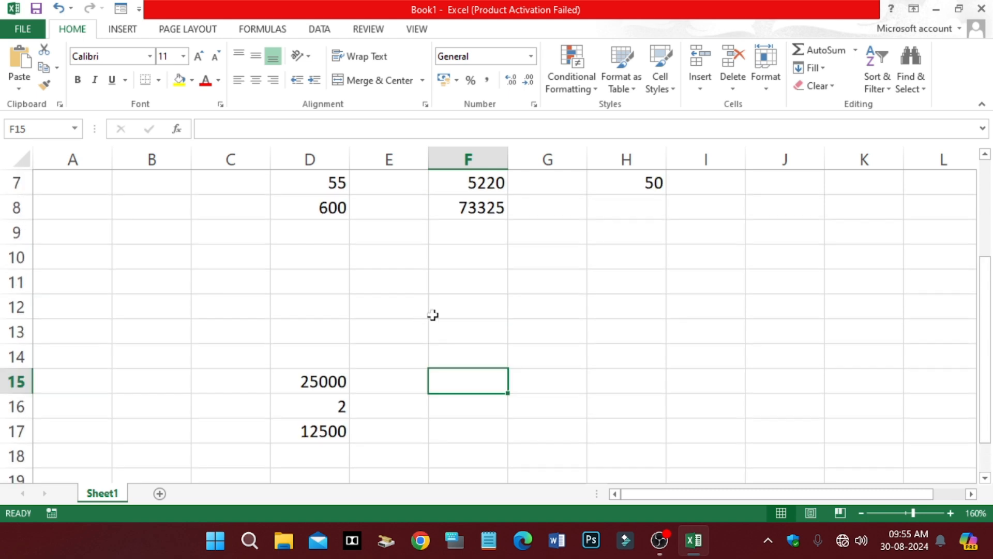
# Enter the numbers 20, 30, 40, 50 and 20 down column F in cells F13 to F17.
pyautogui.click(467, 325)
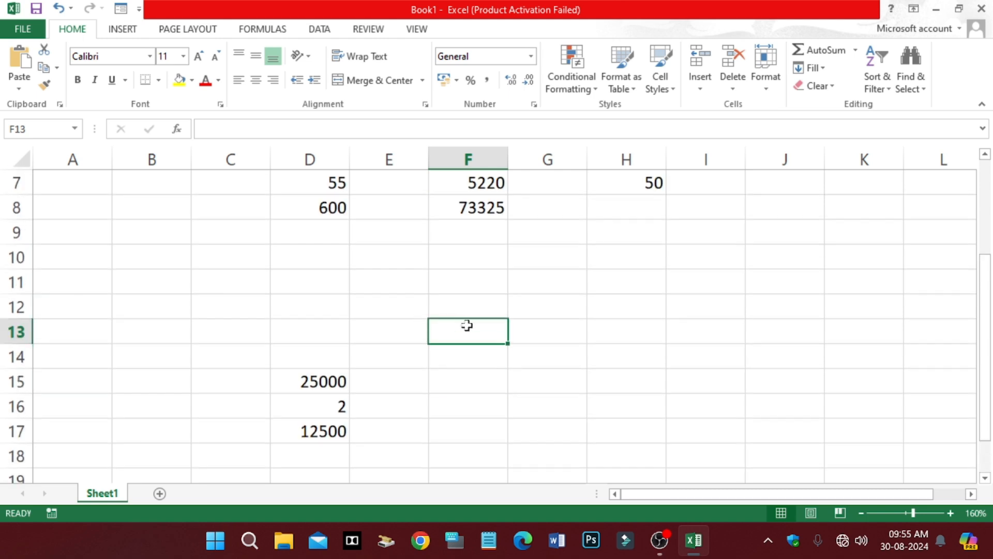
pyautogui.write('20')
pyautogui.press('Return')
pyautogui.write('30')
pyautogui.press('Return')
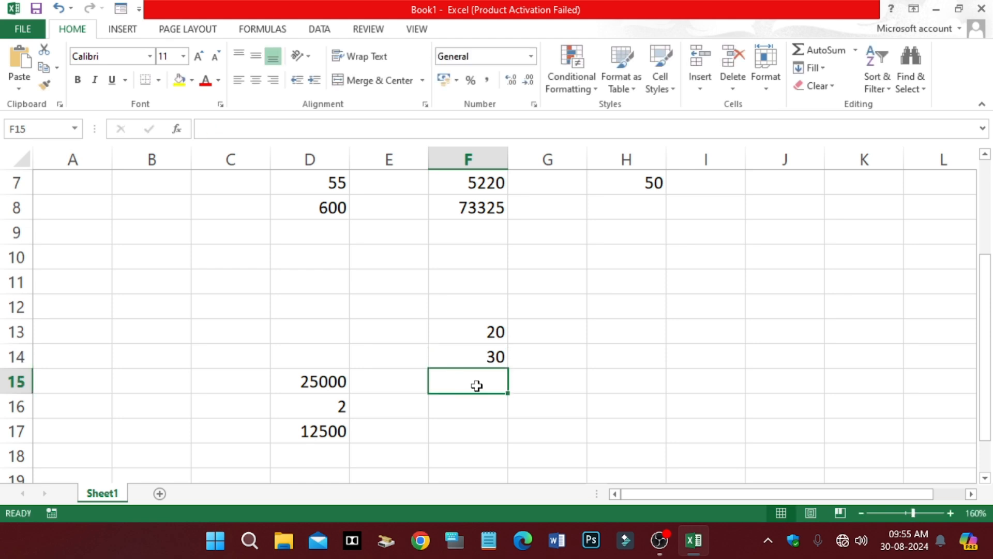
pyautogui.write('40')
pyautogui.press('Return')
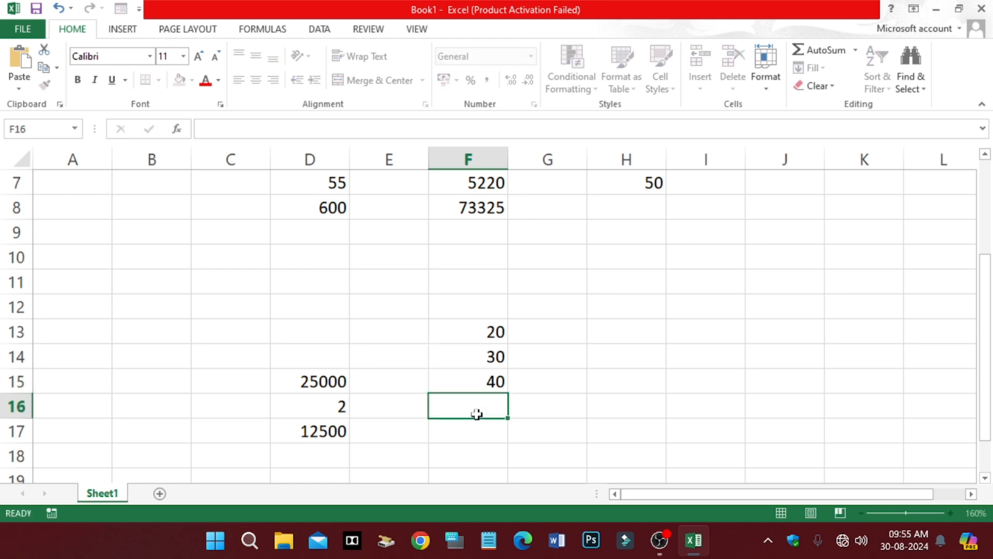
pyautogui.write('50')
pyautogui.press('Return')
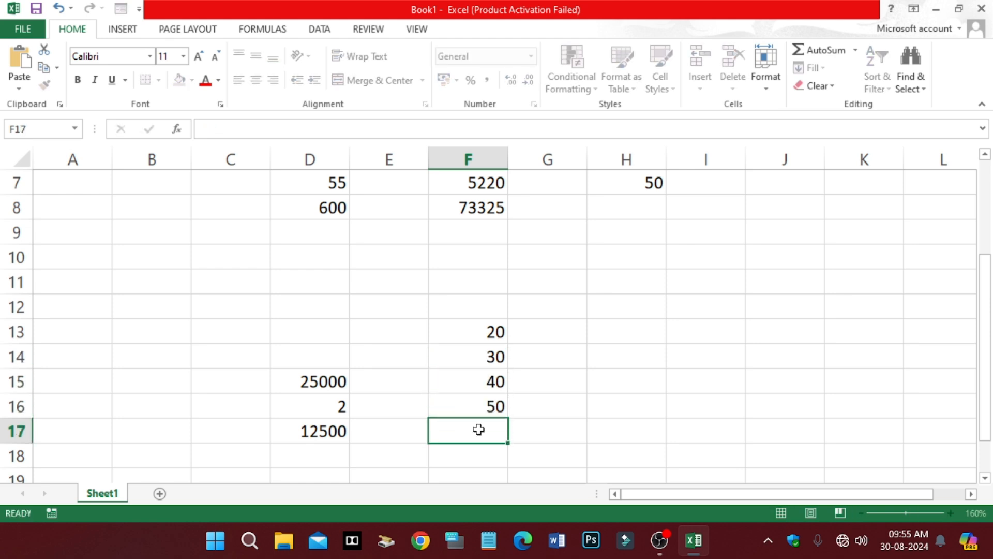
pyautogui.write('20')
pyautogui.click(593, 417)
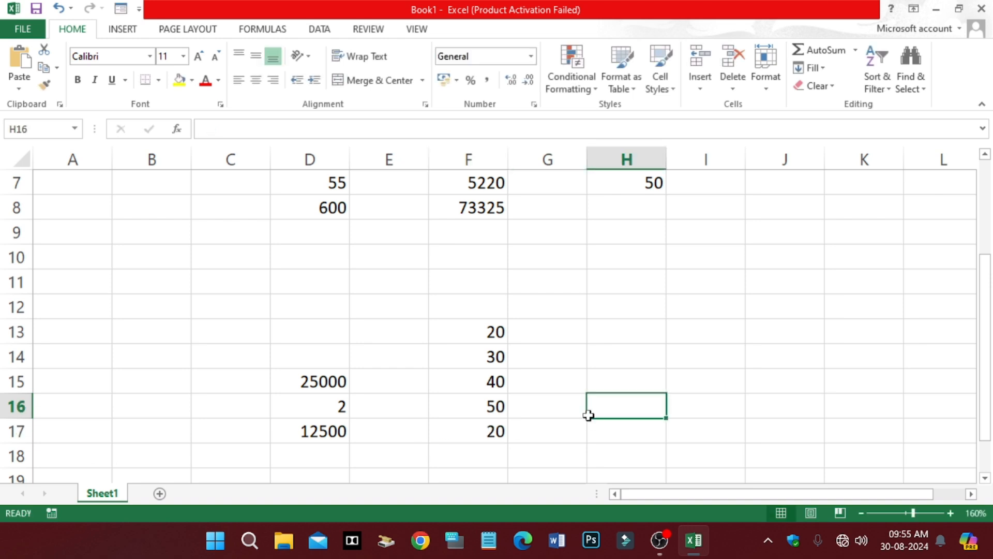
# Average the five numbers in column F with the formula =AVERAGE(F13:F17) in cell F18.
pyautogui.scroll(-2, 594, 417)
pyautogui.scroll(1, 497, 208)
pyautogui.scroll(1, 496, 207)
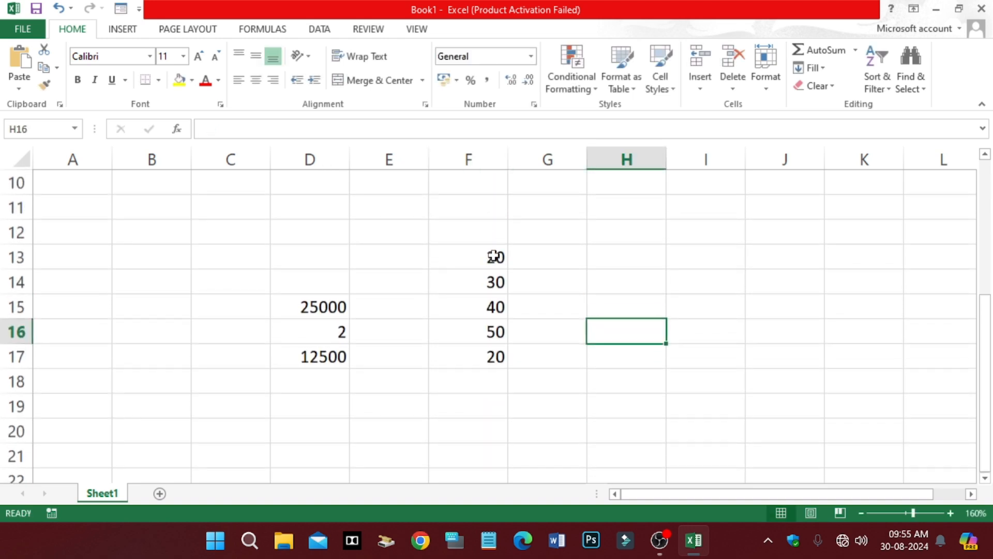
pyautogui.click(468, 376)
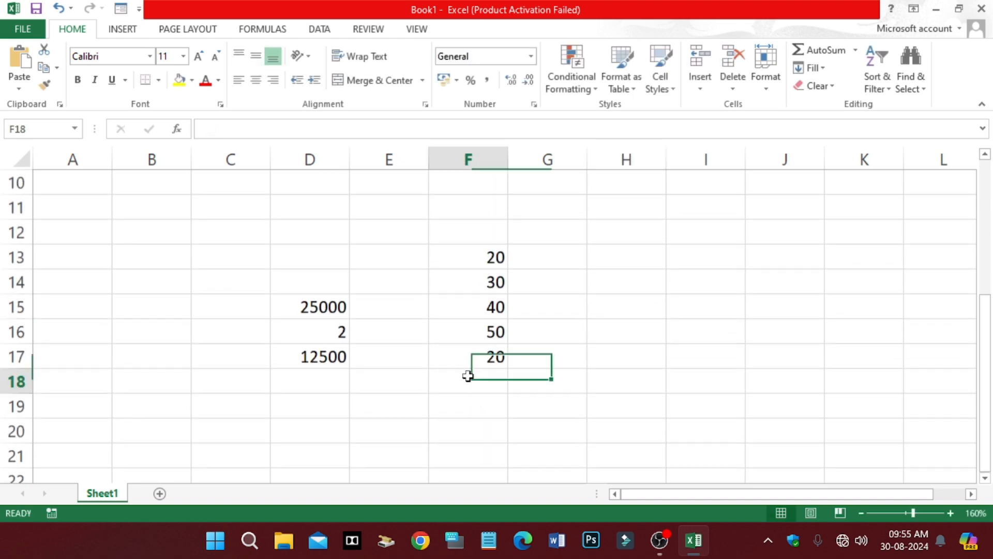
pyautogui.write('=')
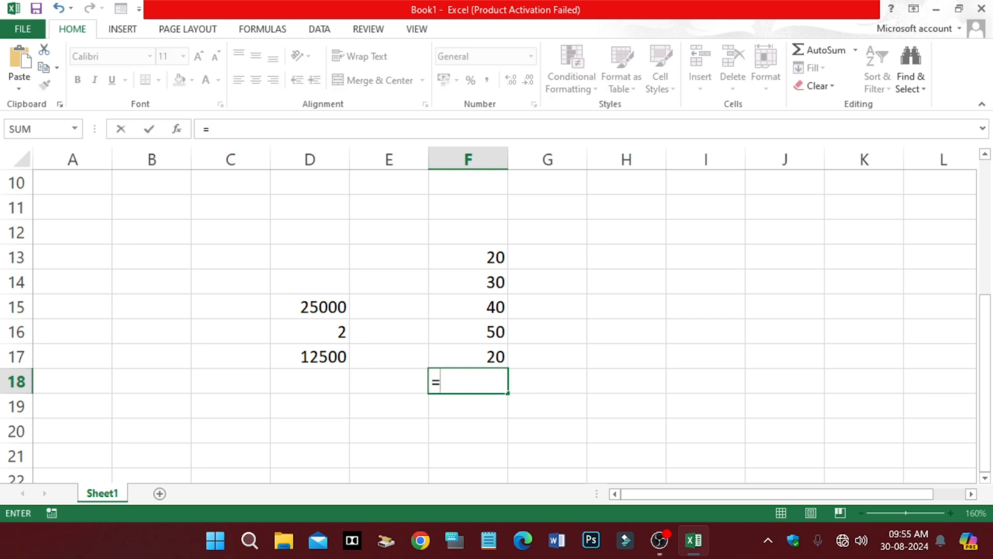
pyautogui.write('average')
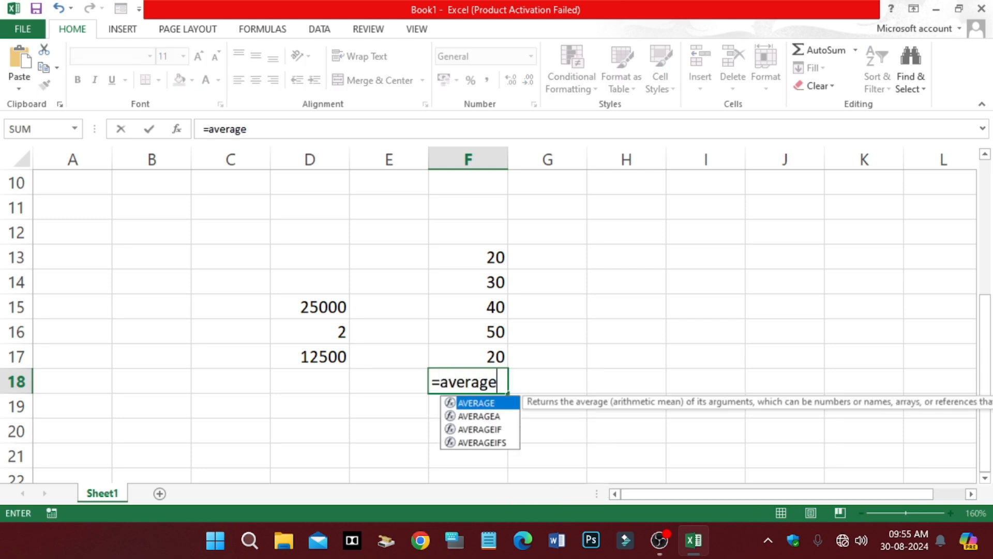
pyautogui.write('(')
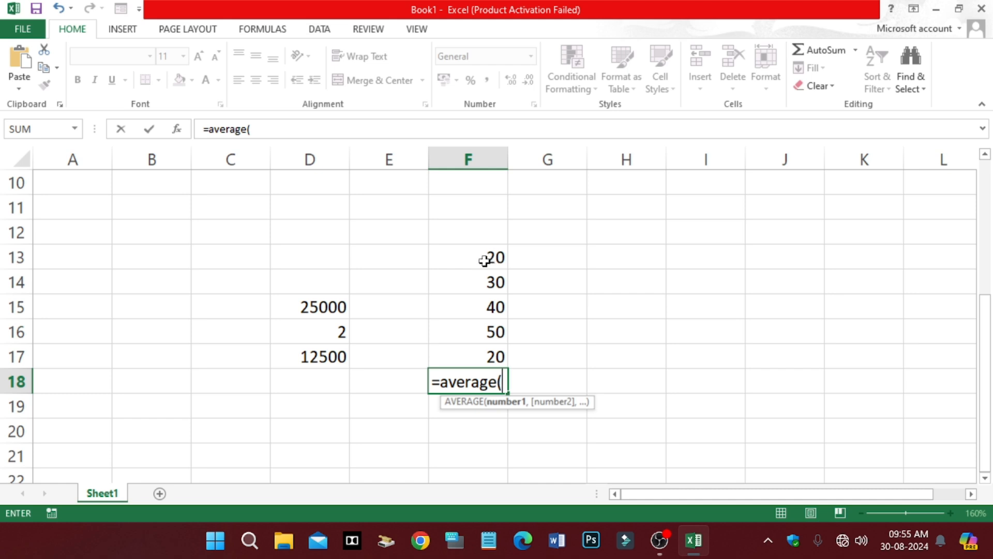
pyautogui.moveTo(463, 257); pyautogui.dragTo(461, 352)
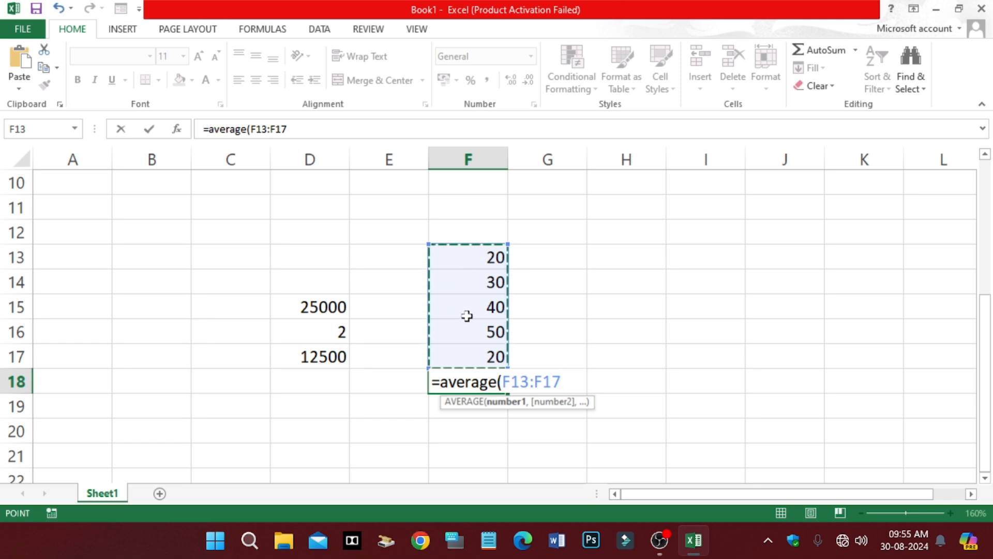
pyautogui.write(')')
pyautogui.press('Return')
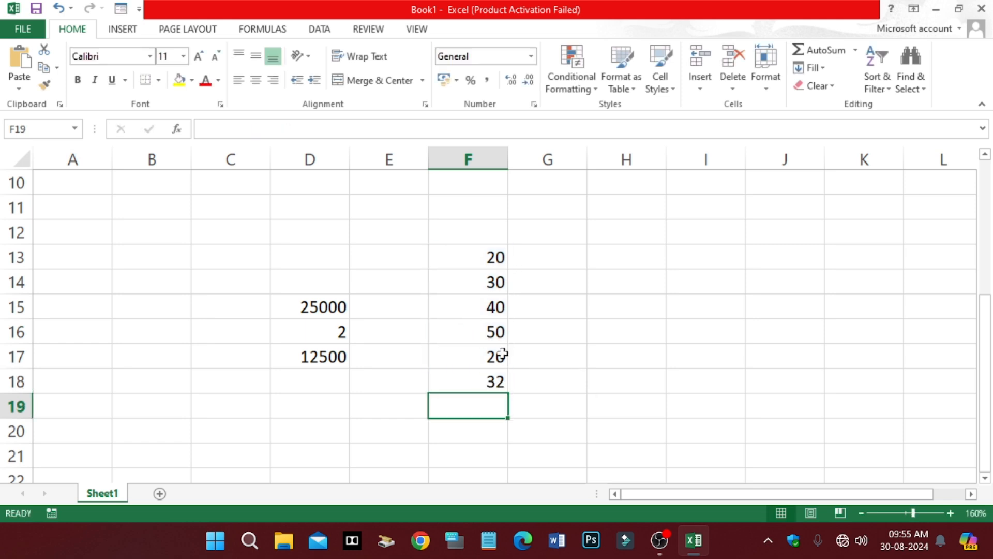
# Delete the average formula from cell F18.
pyautogui.click(489, 369)
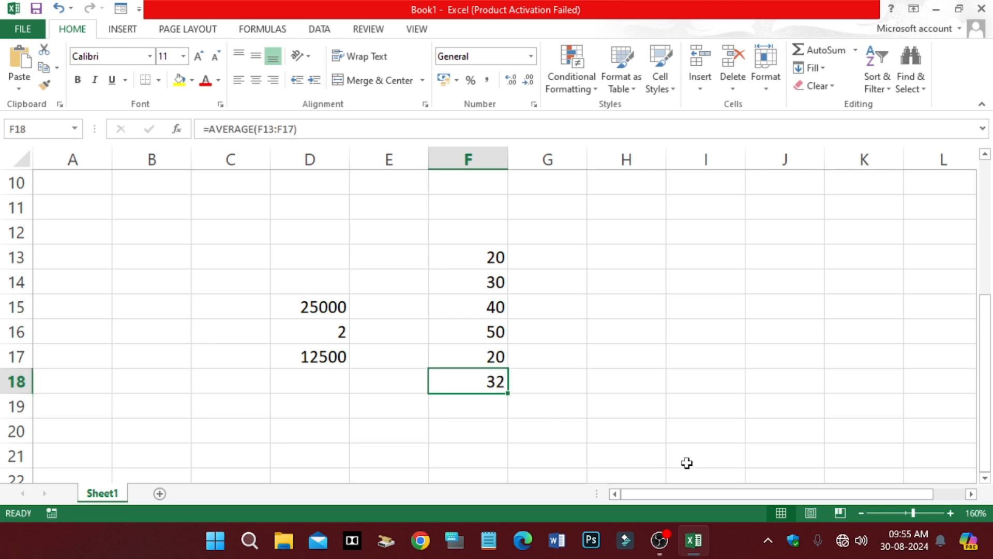
pyautogui.press('Delete')
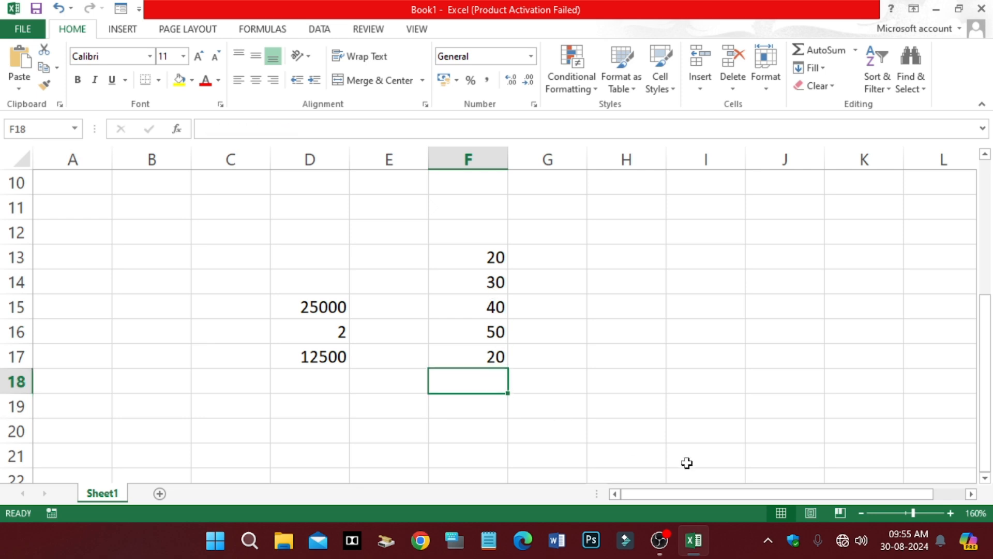
pyautogui.click(622, 383)
# Enter 45, 45, 456 and 45 across row 10 in cells A10 to D10.
pyautogui.scroll(3, 547, 383)
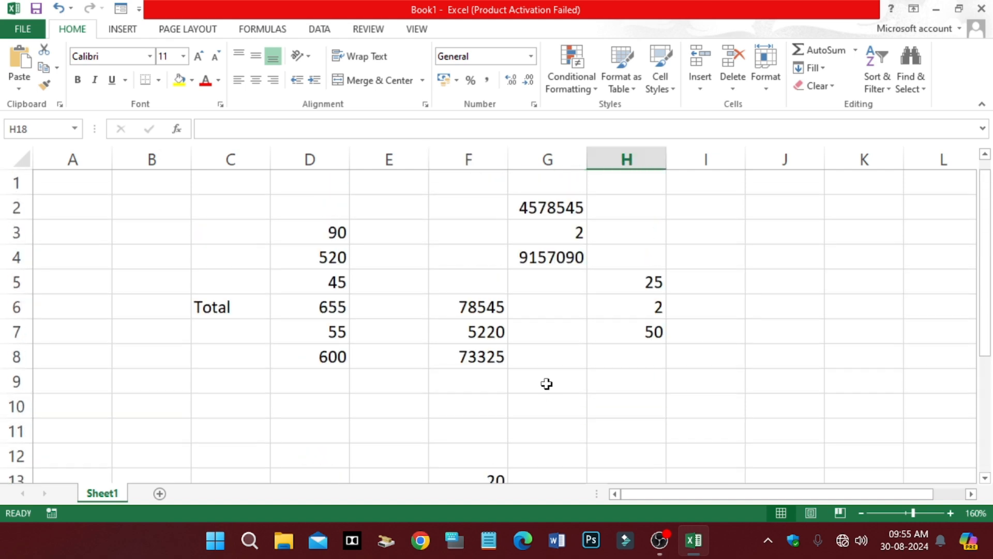
pyautogui.scroll(-3, 546, 383)
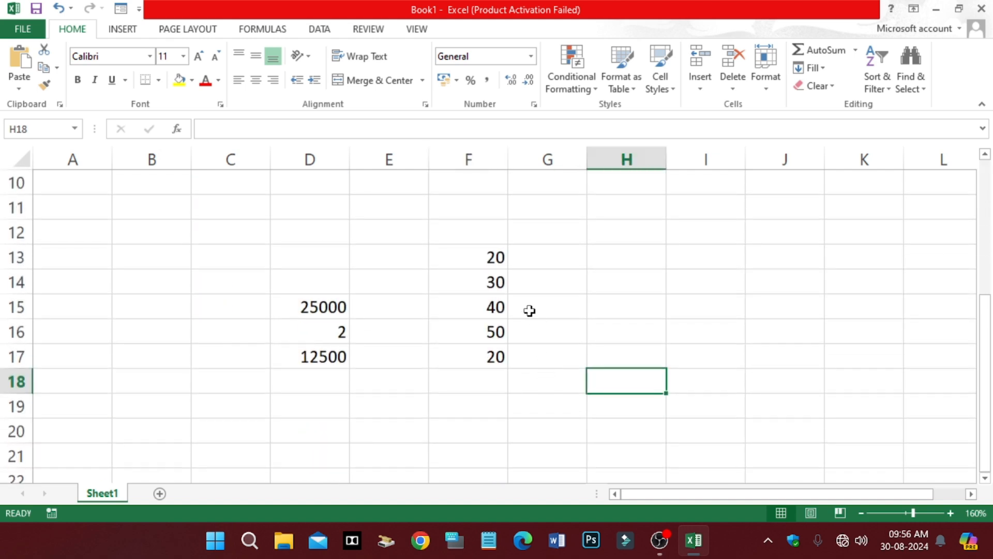
pyautogui.scroll(2, 434, 295)
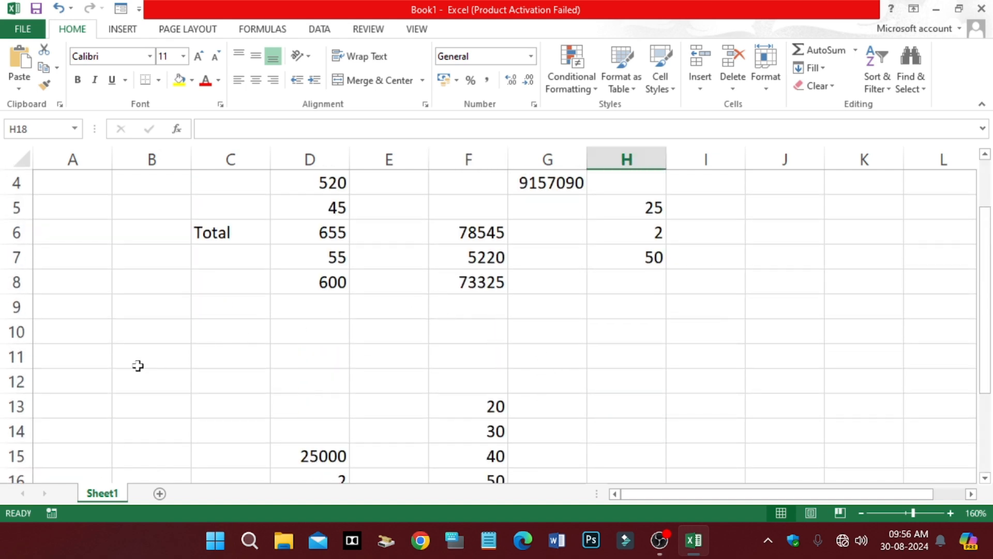
pyautogui.click(86, 337)
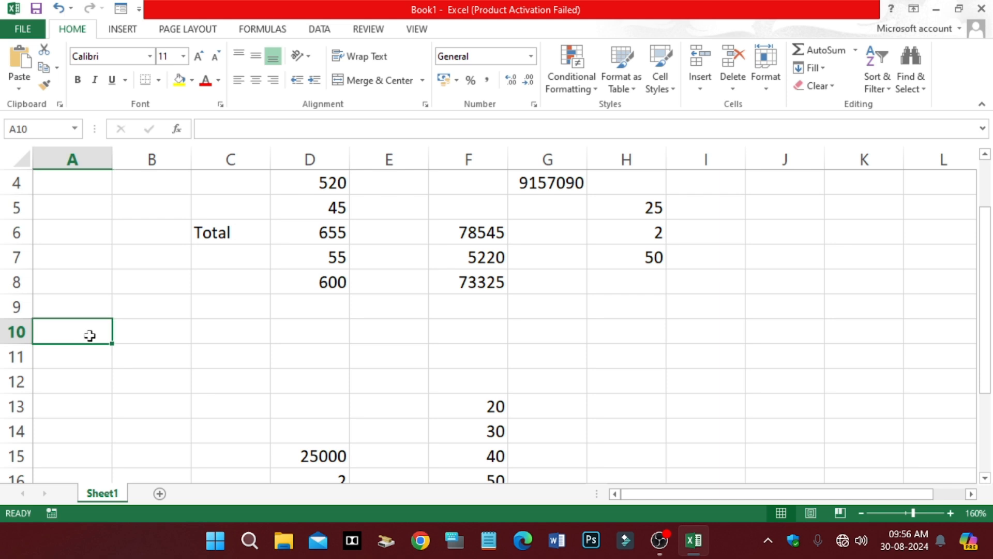
pyautogui.write('45')
pyautogui.press('Tab')
pyautogui.write('45')
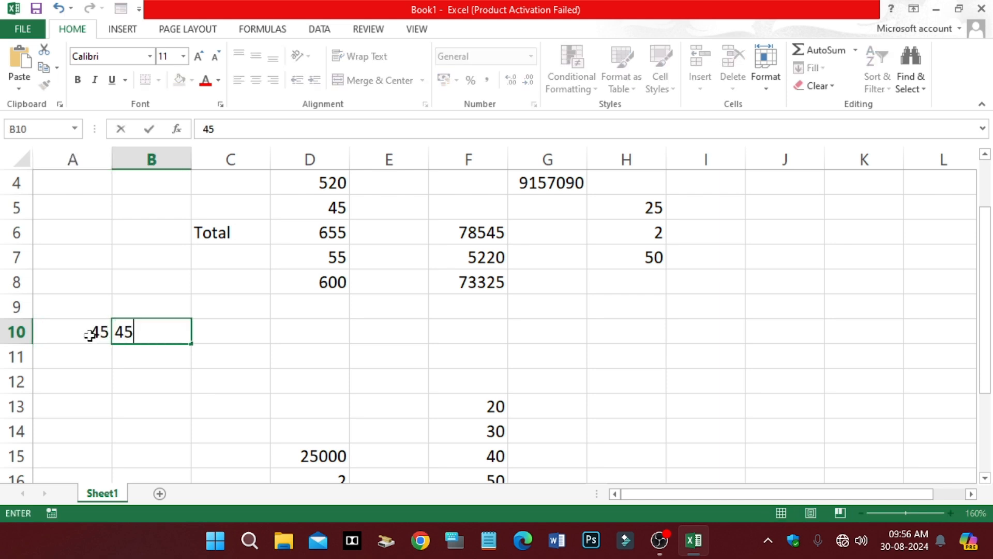
pyautogui.press('Tab')
pyautogui.write('4564')
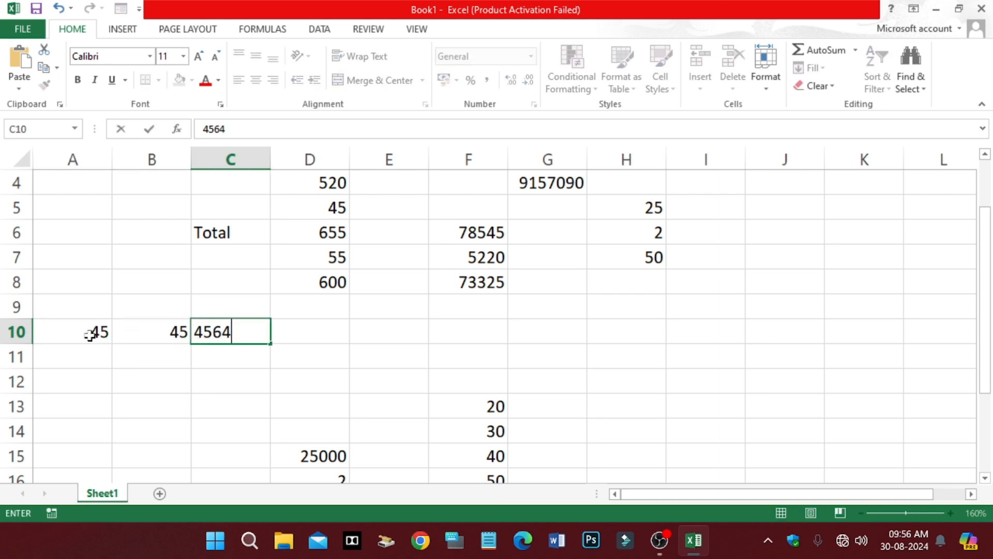
pyautogui.press('Tab')
pyautogui.write('45')
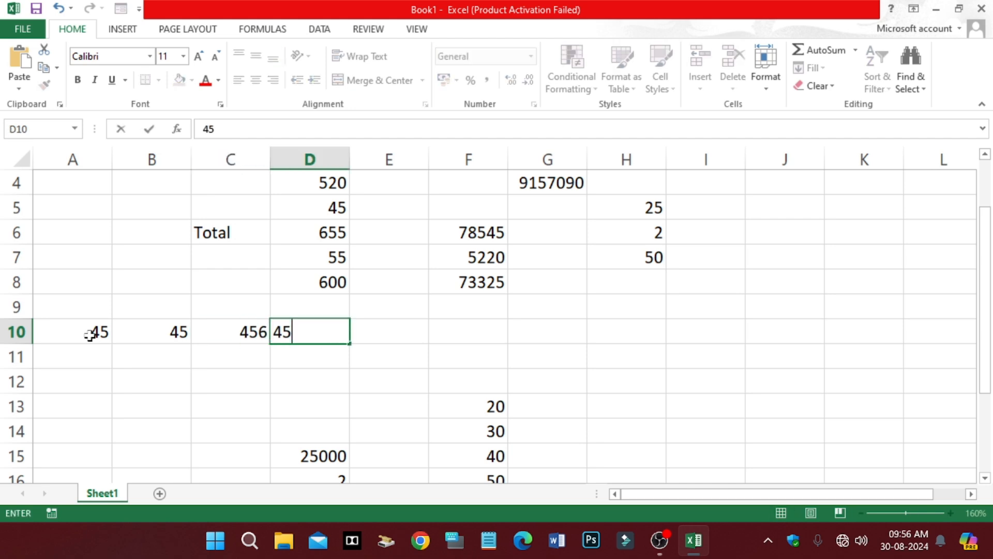
pyautogui.press('Tab')
pyautogui.scroll(1, 271, 351)
pyautogui.click(441, 428)
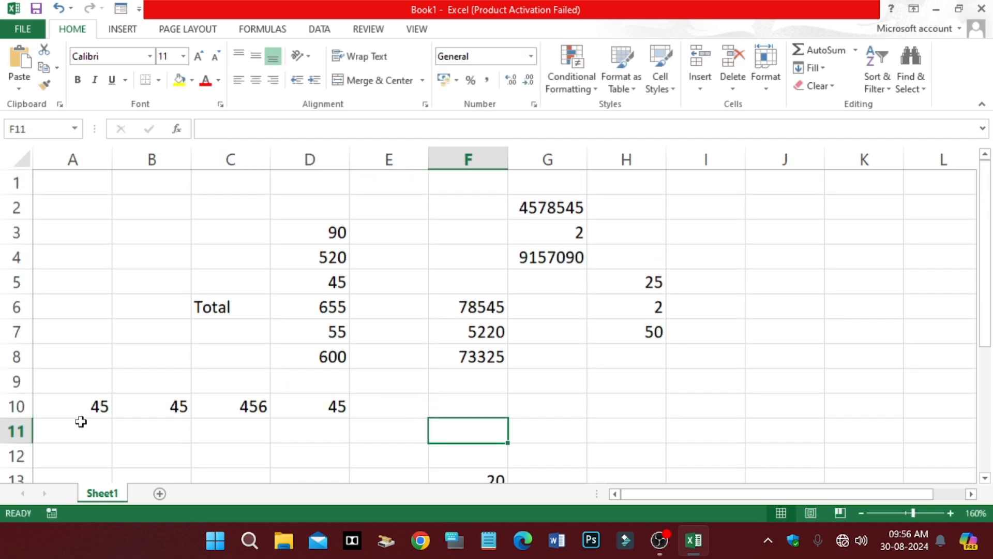
# Count the filled cells in row 10 with the formula =COUNTA(A10:D10) in cell E10.
pyautogui.click(80, 406)
pyautogui.moveTo(89, 408); pyautogui.dragTo(349, 408)
pyautogui.click(394, 406)
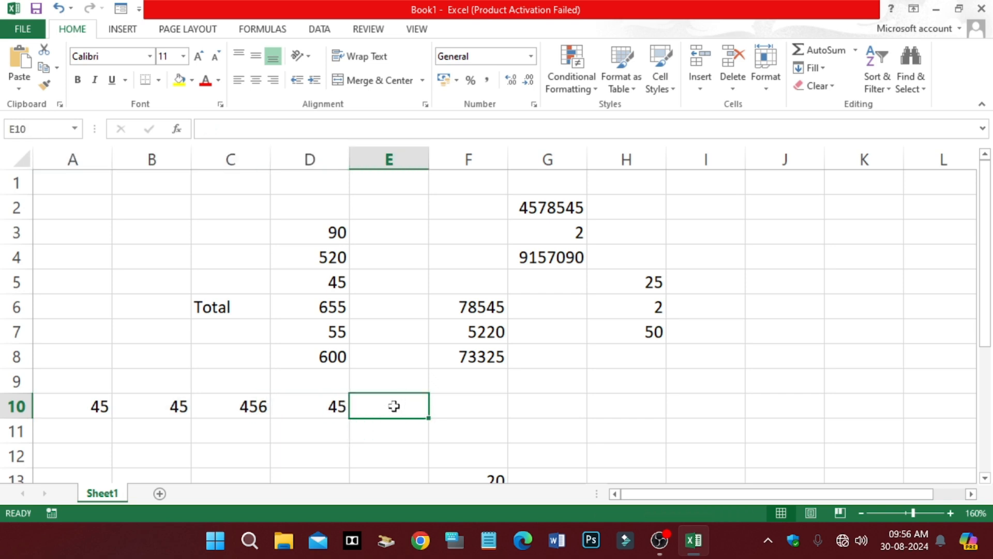
pyautogui.write('=count')
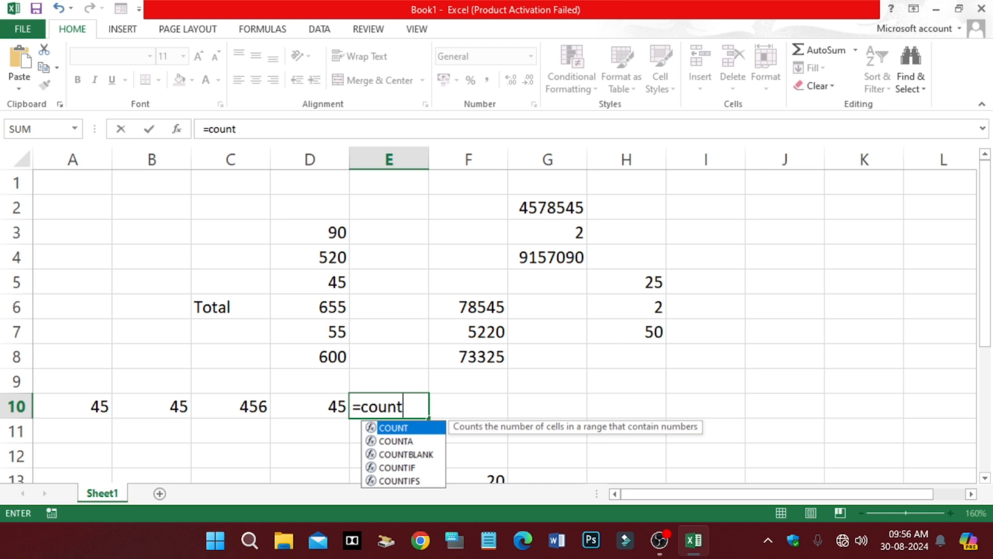
pyautogui.write('a')
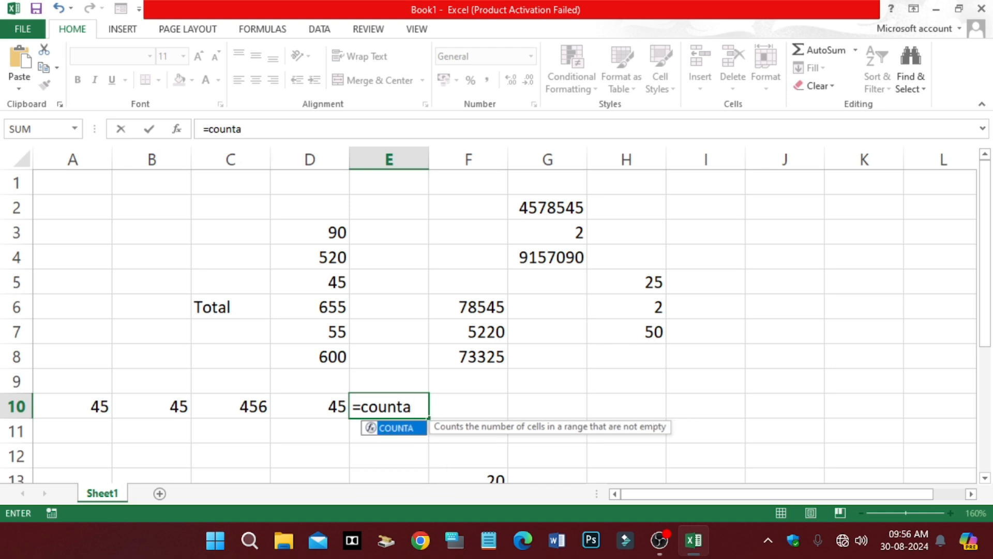
pyautogui.write('(')
pyautogui.moveTo(88, 405); pyautogui.dragTo(301, 411)
pyautogui.write(')')
pyautogui.press('Return')
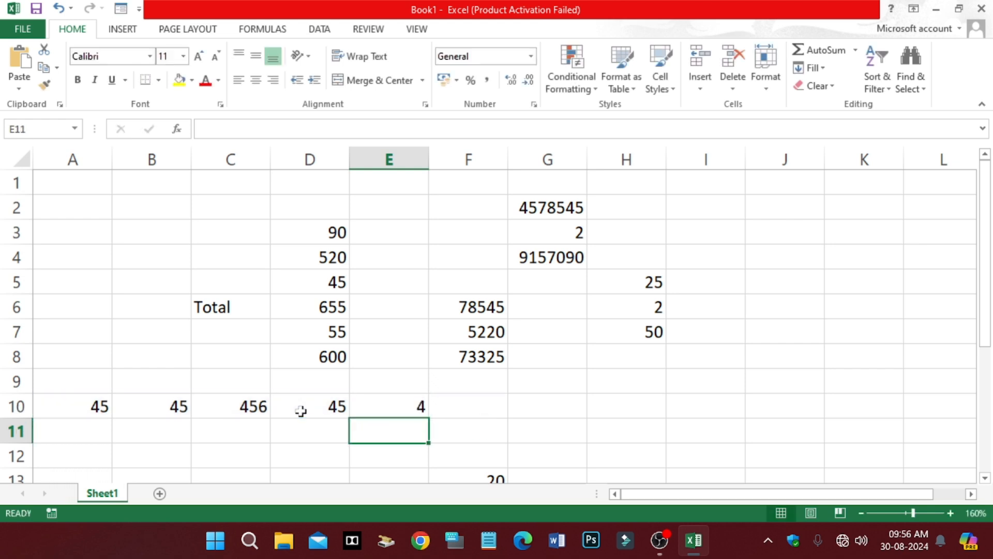
pyautogui.click(483, 411)
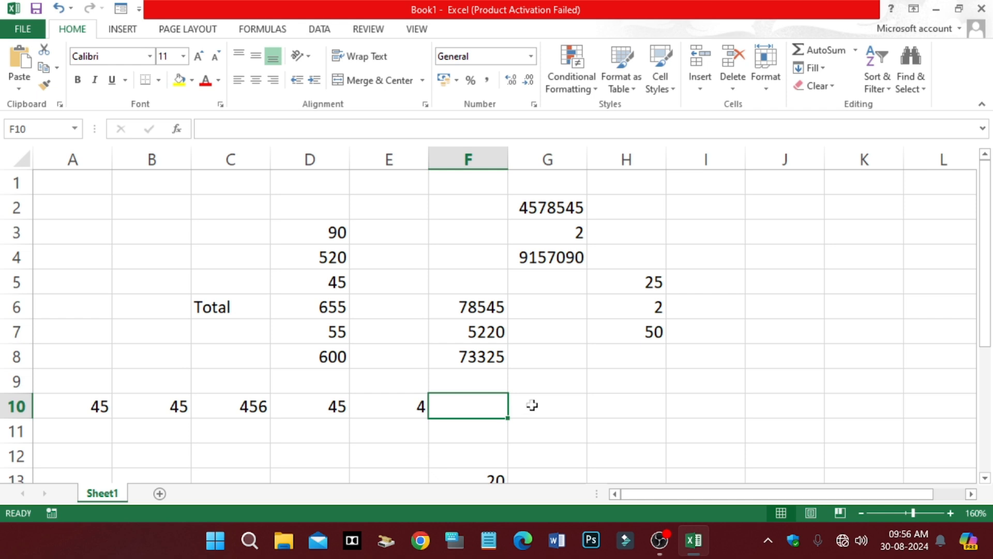
# Enter 5 in cell G10, skipping cell F10 so that it stays blank.
pyautogui.click(555, 409)
pyautogui.write('5')
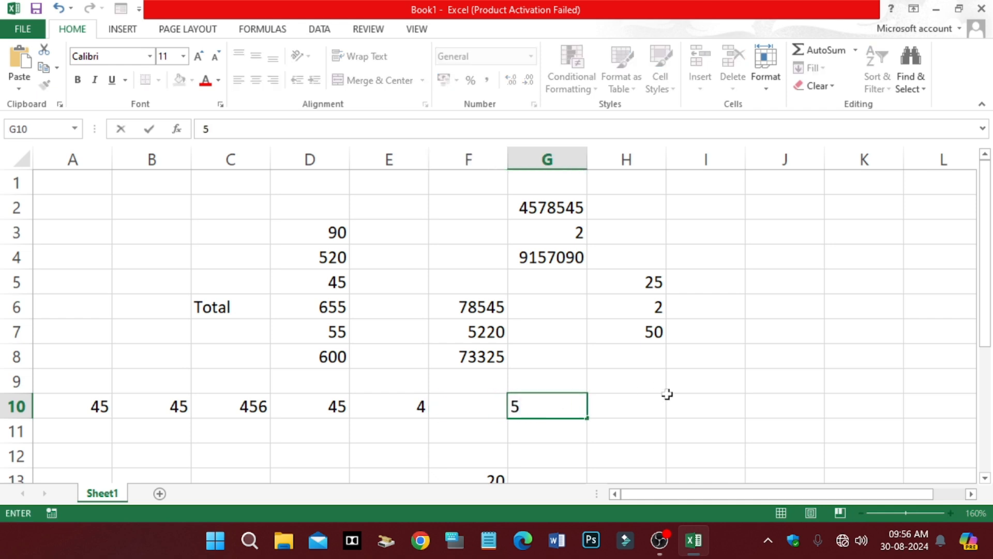
pyautogui.click(654, 412)
# Count the blank cells in row 10 with the formula =COUNTBLANK(A10:G10) in cell H10.
pyautogui.moveTo(84, 407); pyautogui.dragTo(574, 406)
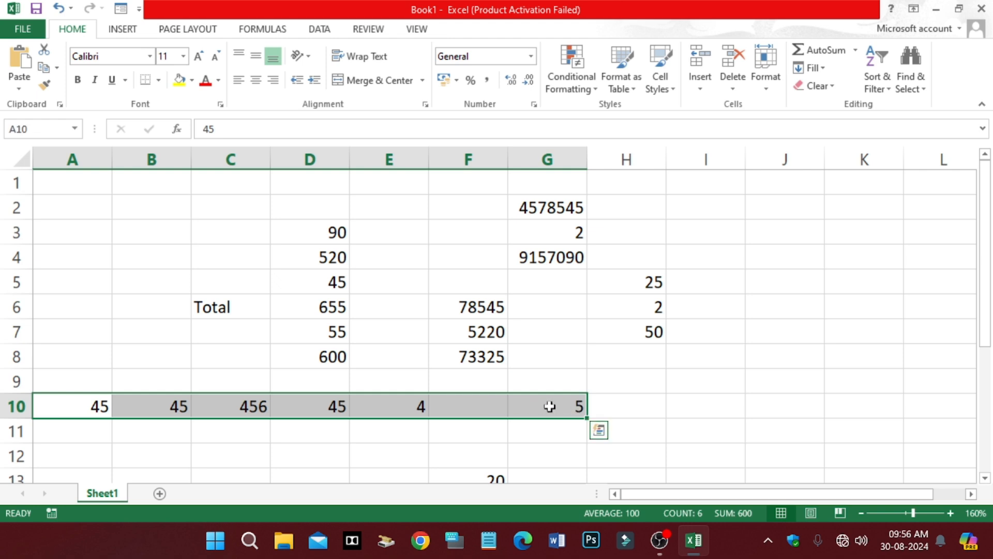
pyautogui.click(549, 406)
pyautogui.click(455, 413)
pyautogui.moveTo(100, 406); pyautogui.dragTo(570, 406)
pyautogui.click(472, 412)
pyautogui.moveTo(94, 408); pyautogui.dragTo(582, 409)
pyautogui.click(643, 409)
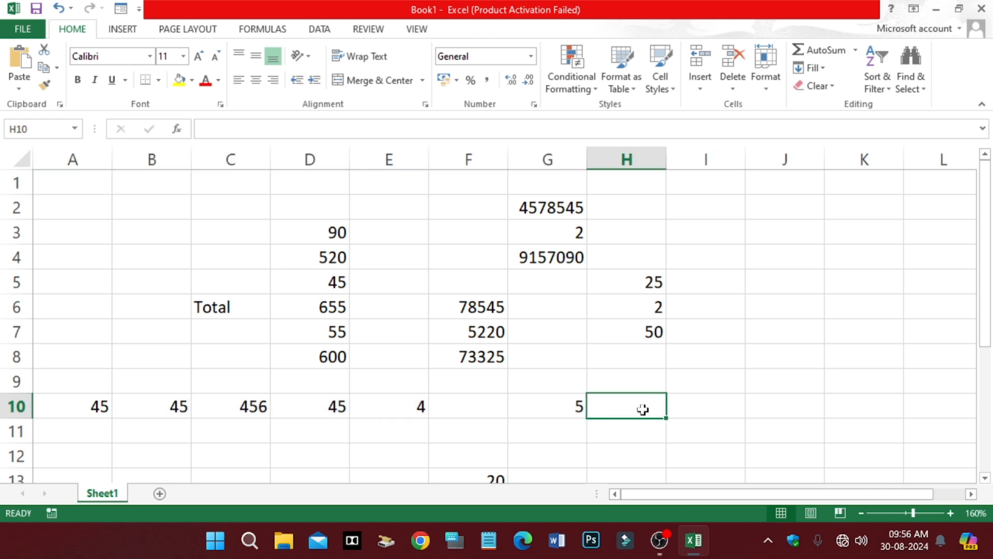
pyautogui.write('=countblank')
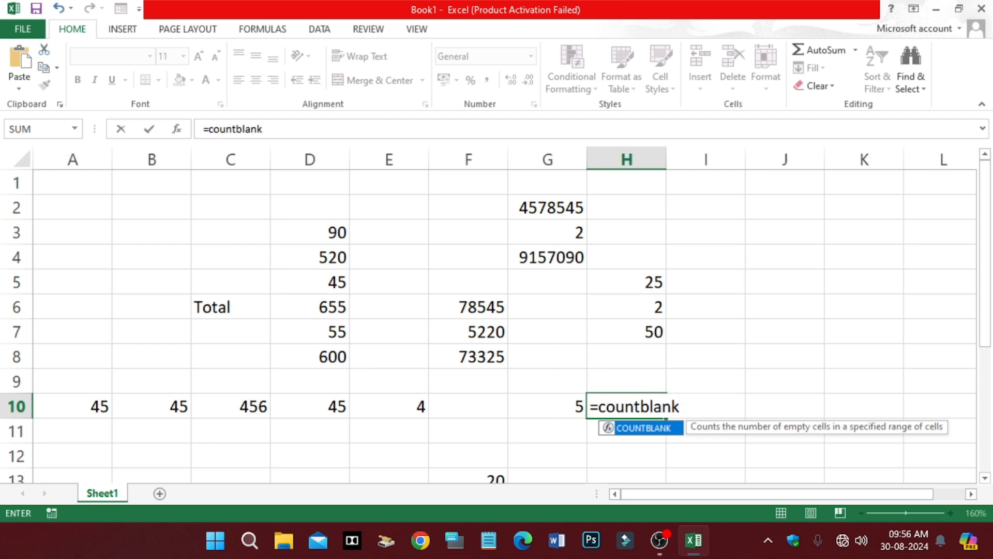
pyautogui.write('(')
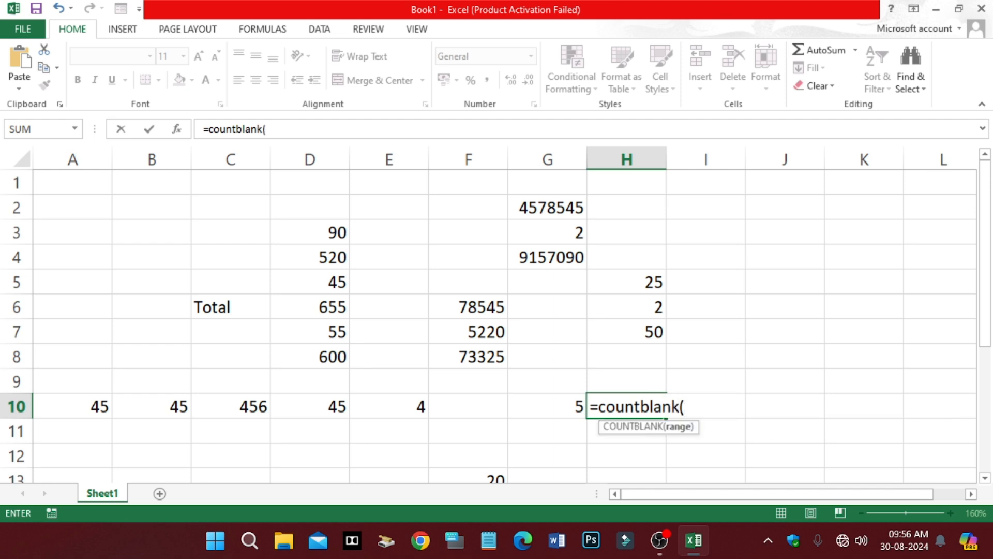
pyautogui.moveTo(56, 410); pyautogui.dragTo(555, 406)
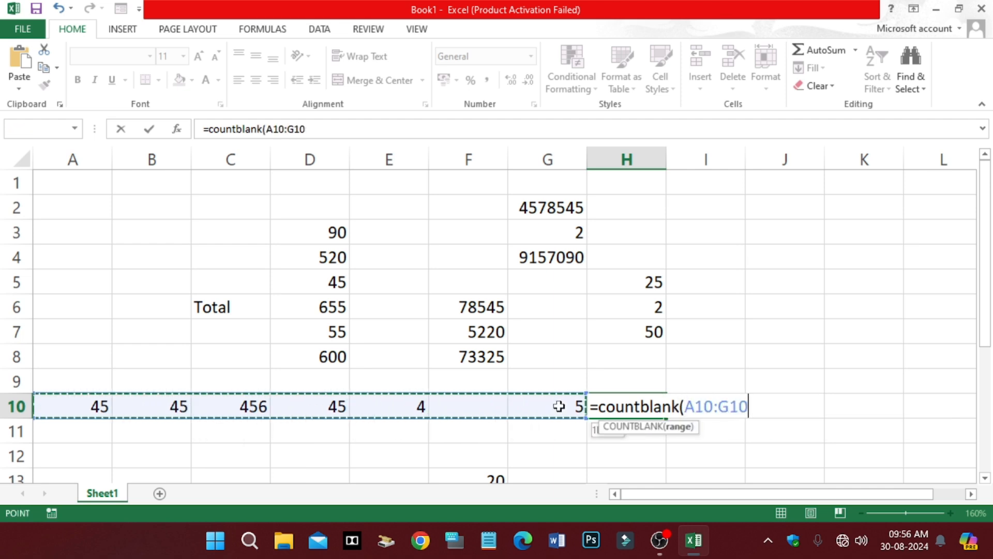
pyautogui.write(')')
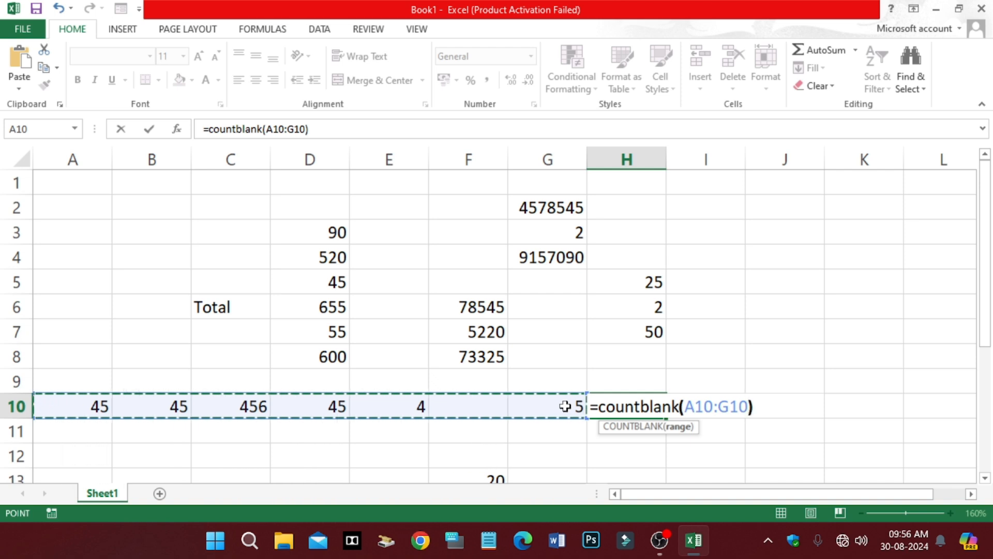
pyautogui.press('Return')
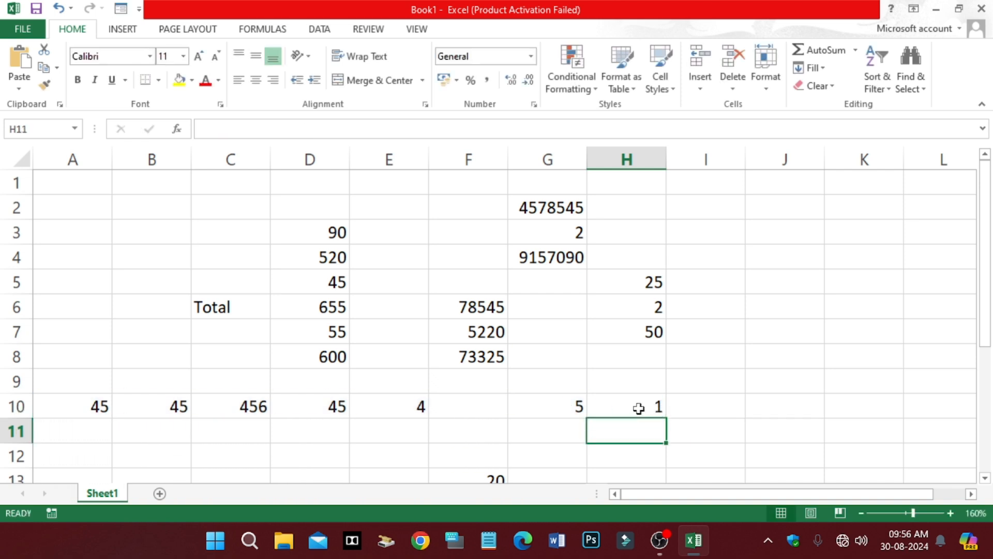
pyautogui.click(640, 409)
pyautogui.click(475, 412)
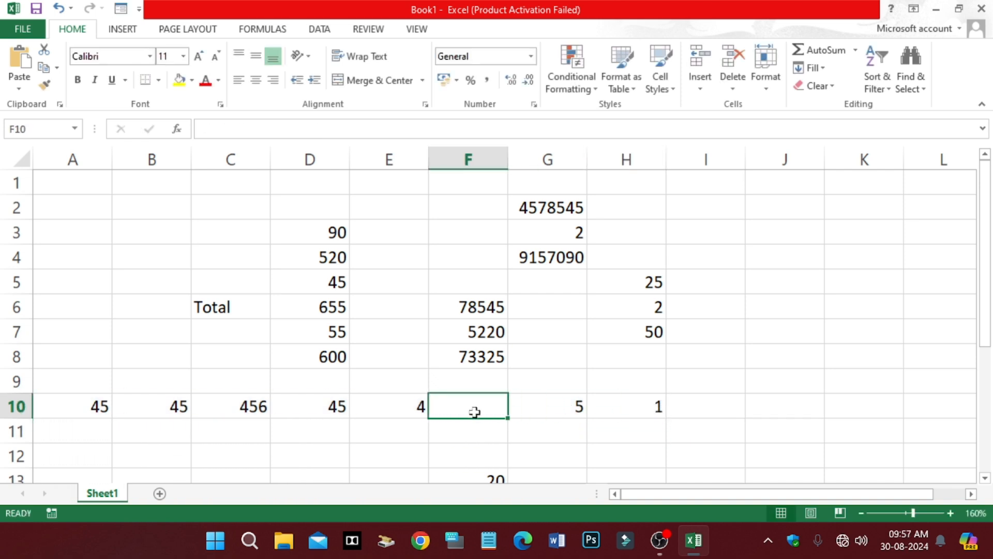
pyautogui.scroll(-2, 475, 412)
pyautogui.scroll(2, 475, 412)
pyautogui.scroll(-1, 475, 412)
pyautogui.scroll(1, 474, 413)
# Insert the current date in cell K2 with the formula =TODAY().
pyautogui.click(720, 391)
pyautogui.click(972, 494)
pyautogui.click(971, 494)
pyautogui.click(971, 494)
pyautogui.click(971, 494)
pyautogui.click(972, 494)
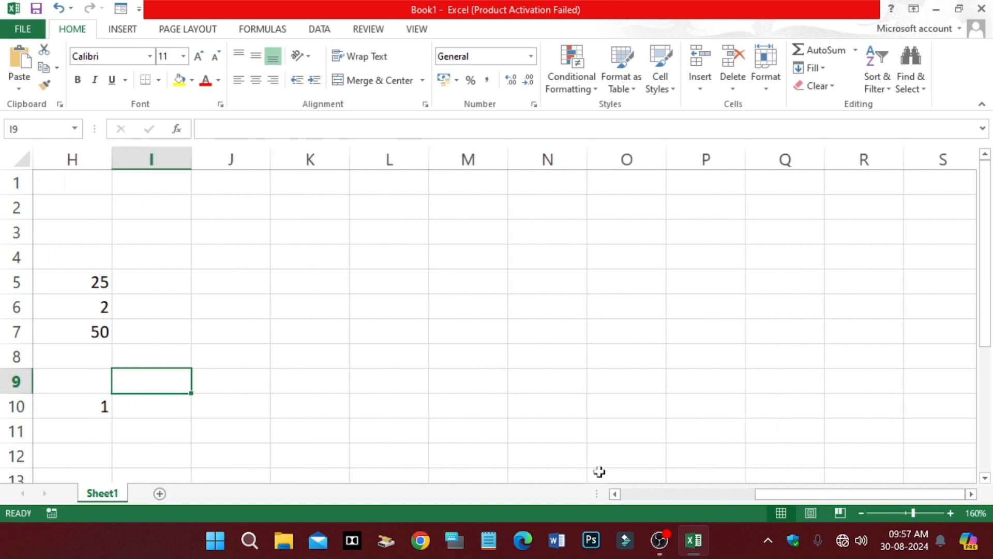
pyautogui.click(972, 495)
pyautogui.click(972, 495)
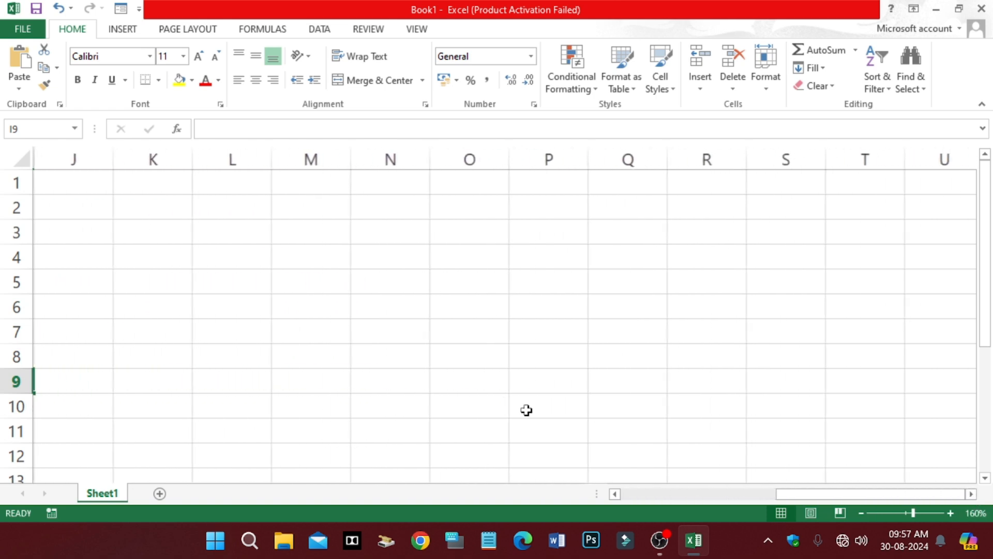
pyautogui.click(152, 206)
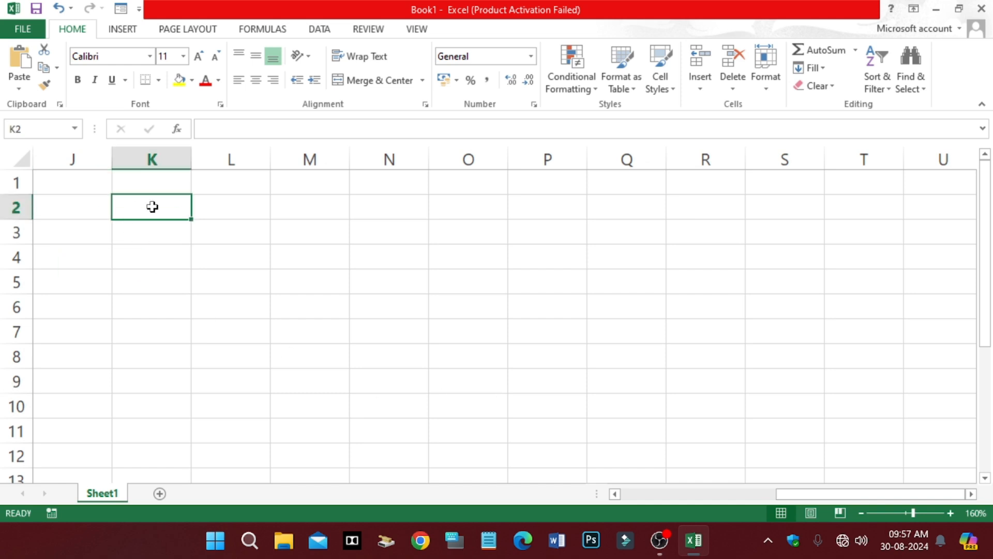
pyautogui.write('=')
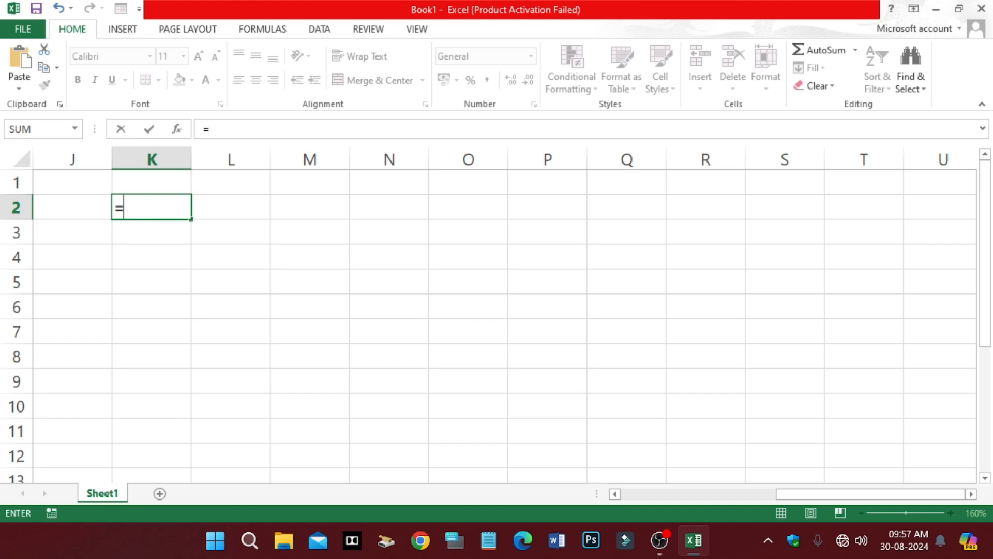
pyautogui.write('today')
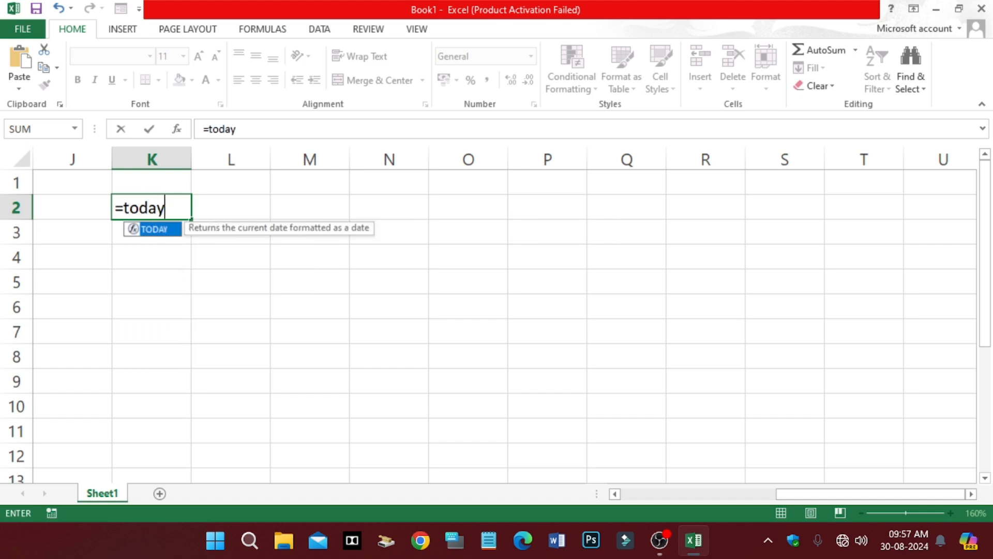
pyautogui.write('()')
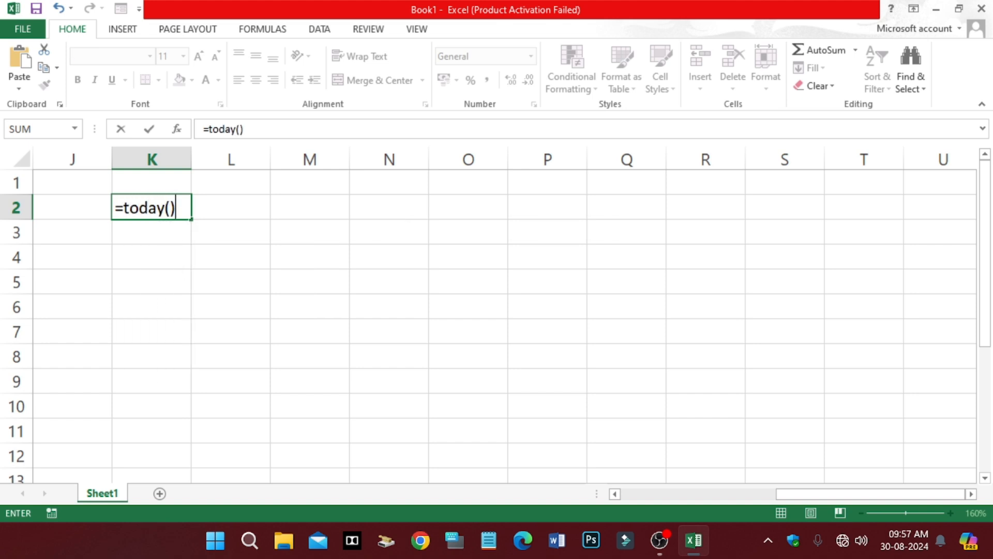
pyautogui.press('Return')
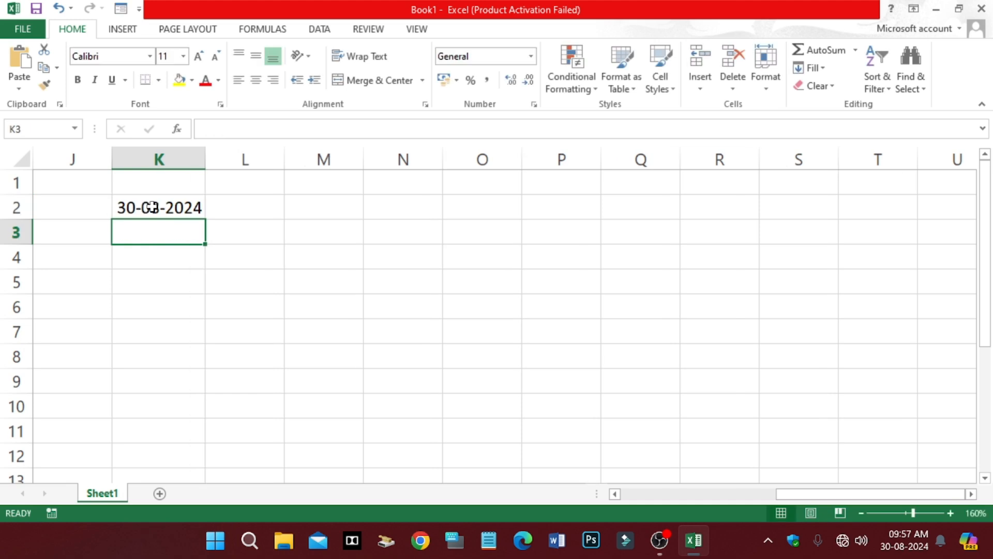
# Widen columns K and L to make room for date and time values.
pyautogui.moveTo(205, 148); pyautogui.dragTo(238, 151)
pyautogui.click(272, 295)
pyautogui.click(202, 208)
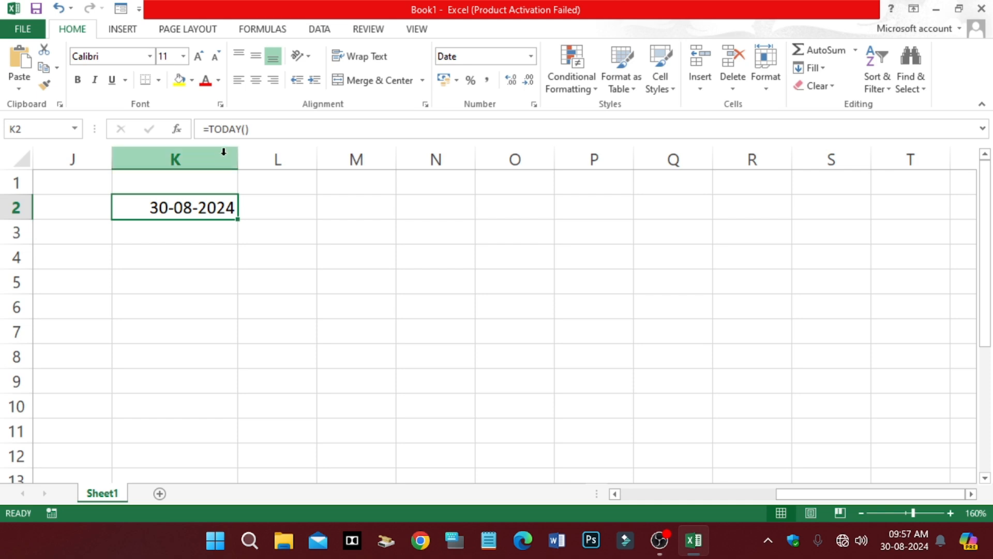
pyautogui.click(274, 226)
pyautogui.moveTo(319, 151); pyautogui.dragTo(386, 151)
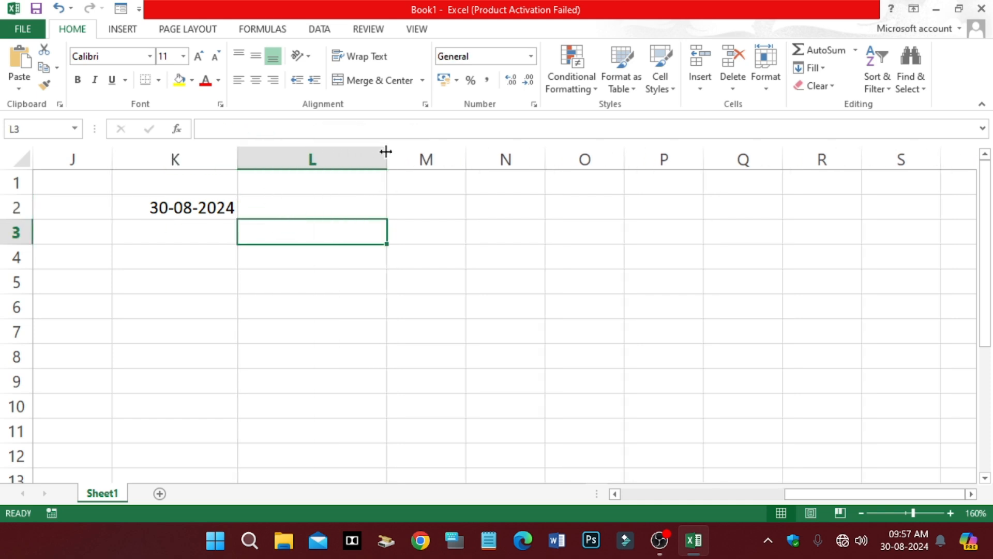
pyautogui.click(452, 273)
# Insert the current date and time in cell L2 with the formula =NOW().
pyautogui.click(341, 210)
pyautogui.write('=no')
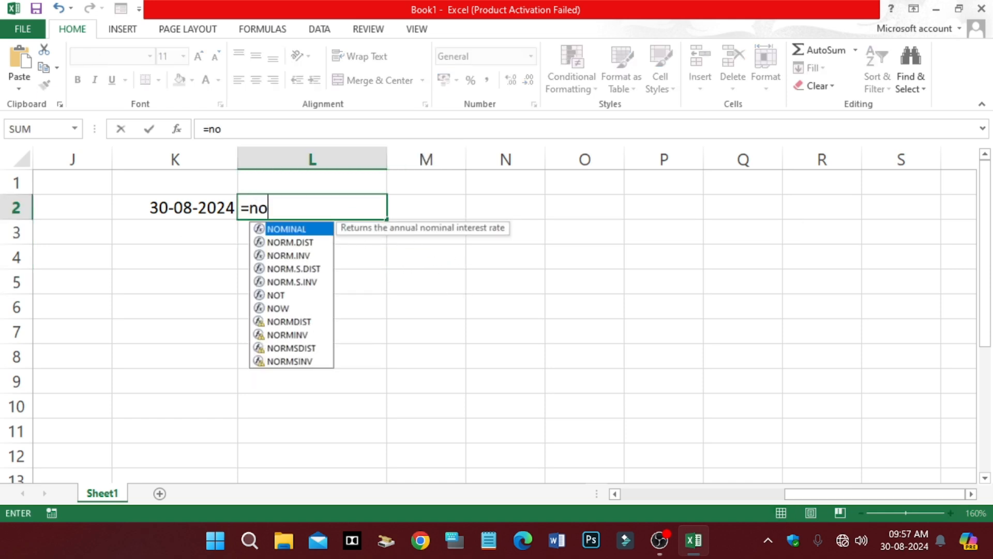
pyautogui.write('w()')
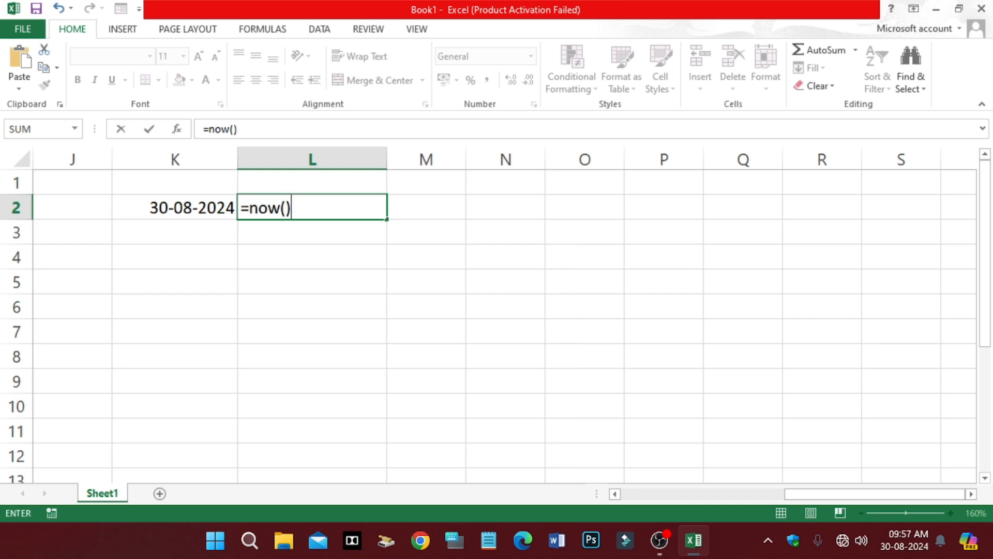
pyautogui.press('Return')
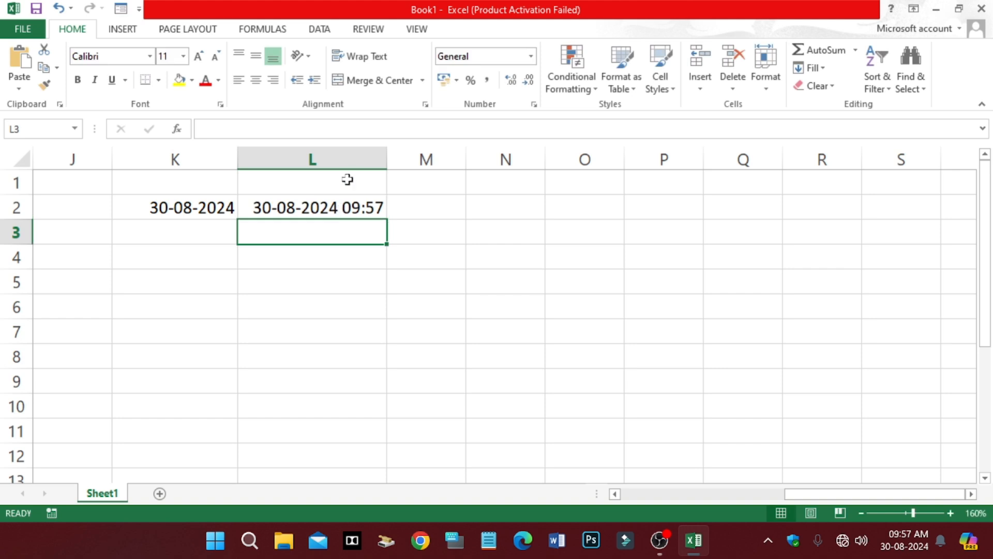
# Widen column L slightly more around the date and time, and select cell L2.
pyautogui.moveTo(387, 156); pyautogui.dragTo(406, 155)
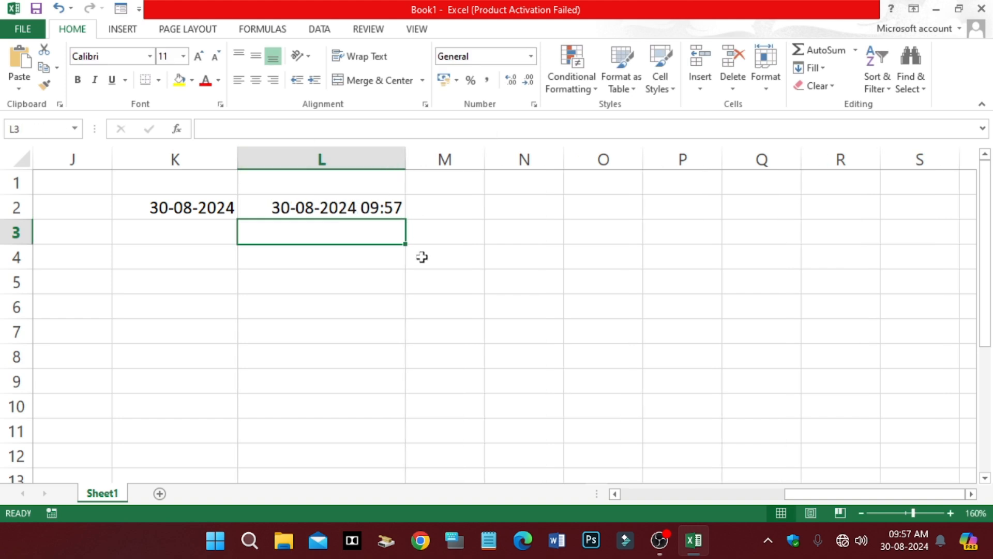
pyautogui.click(440, 256)
pyautogui.click(333, 206)
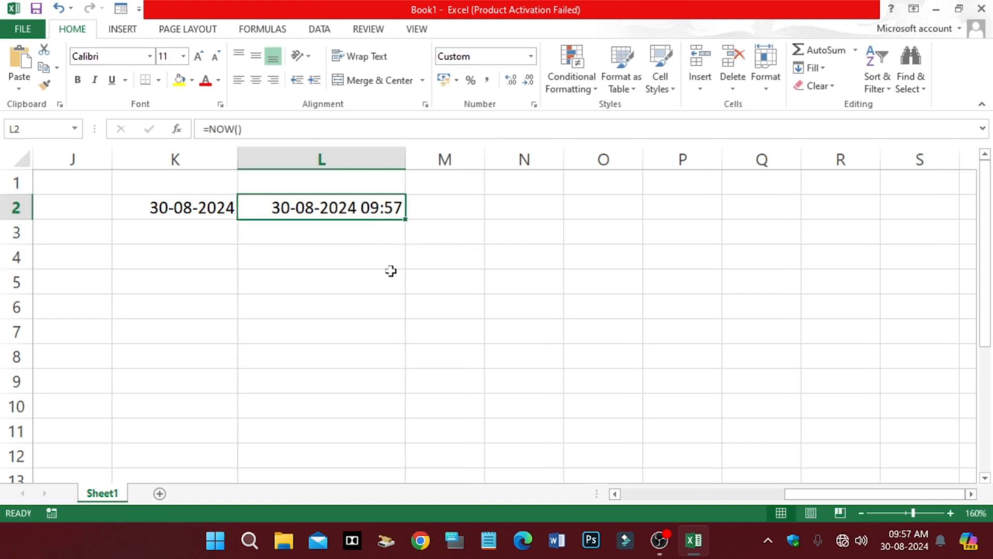
pyautogui.click(421, 300)
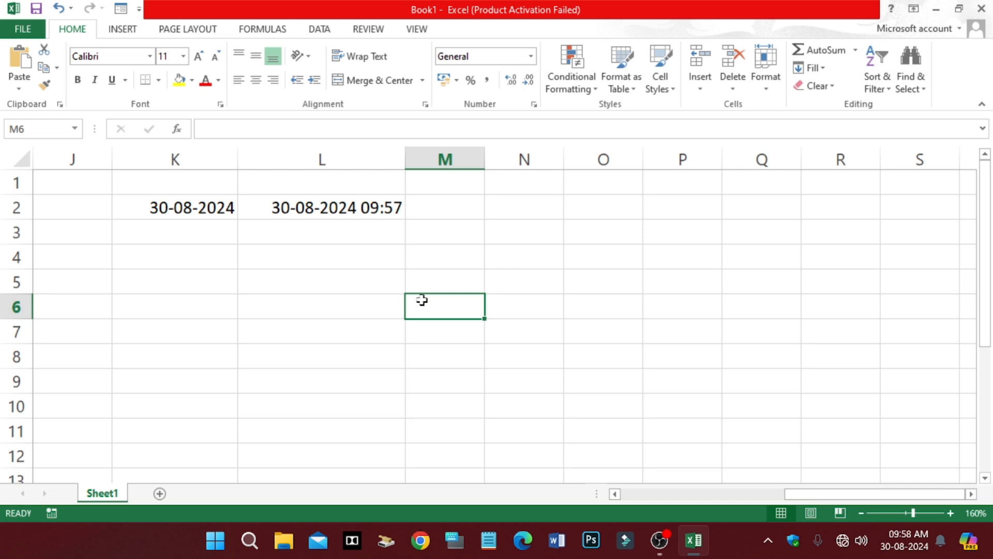
pyautogui.click(319, 298)
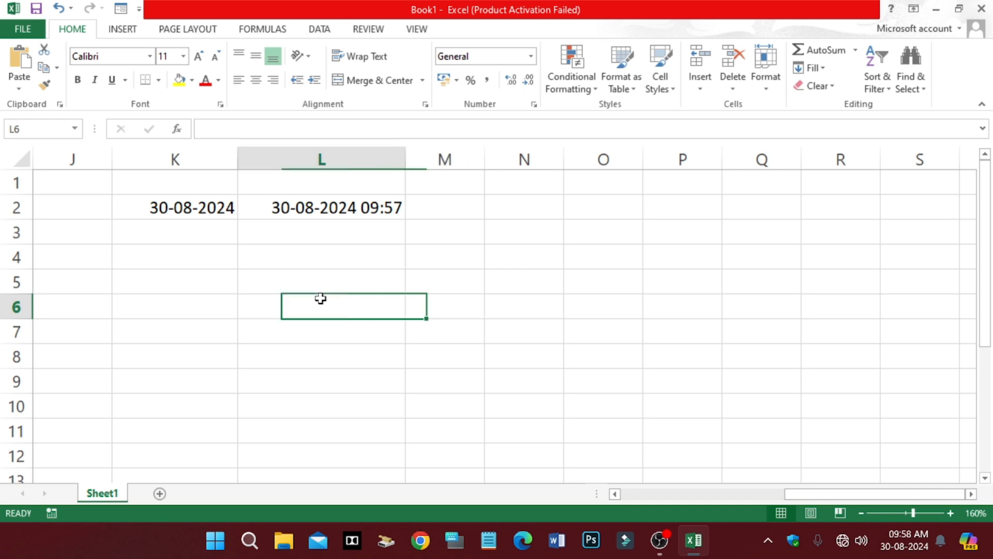
pyautogui.scroll(-1, 319, 299)
pyautogui.scroll(1, 319, 301)
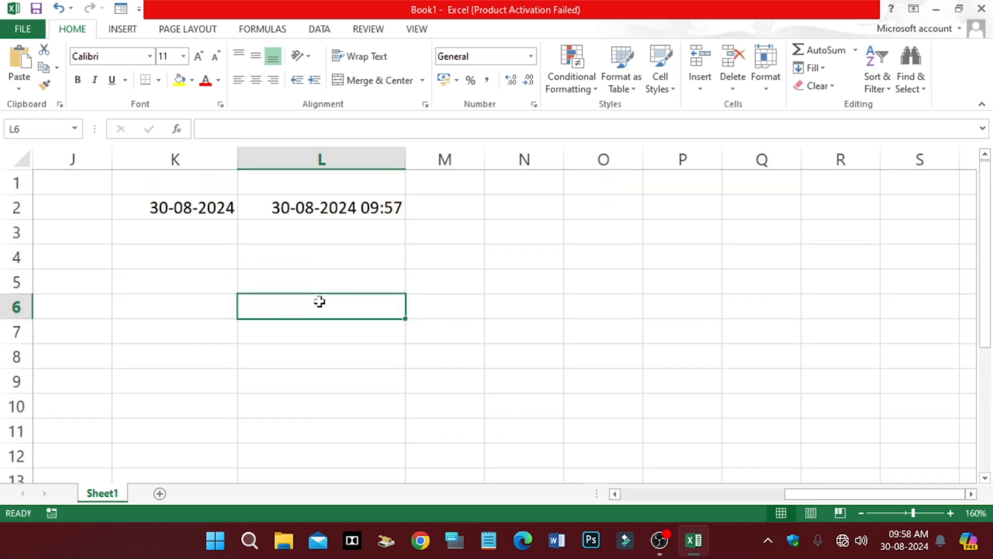
# Enter the label "IF- Conditional" in cell K6.
pyautogui.click(211, 315)
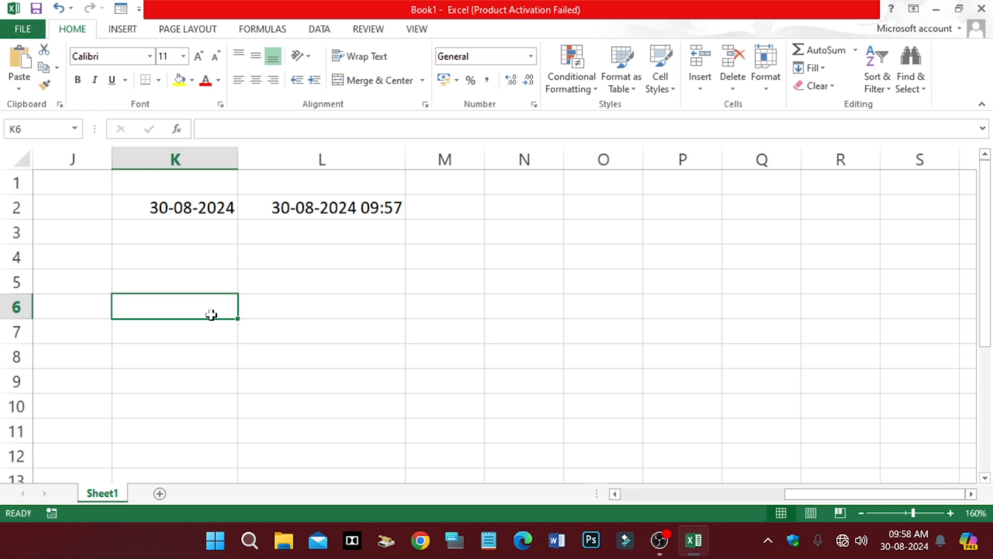
pyautogui.write('IF')
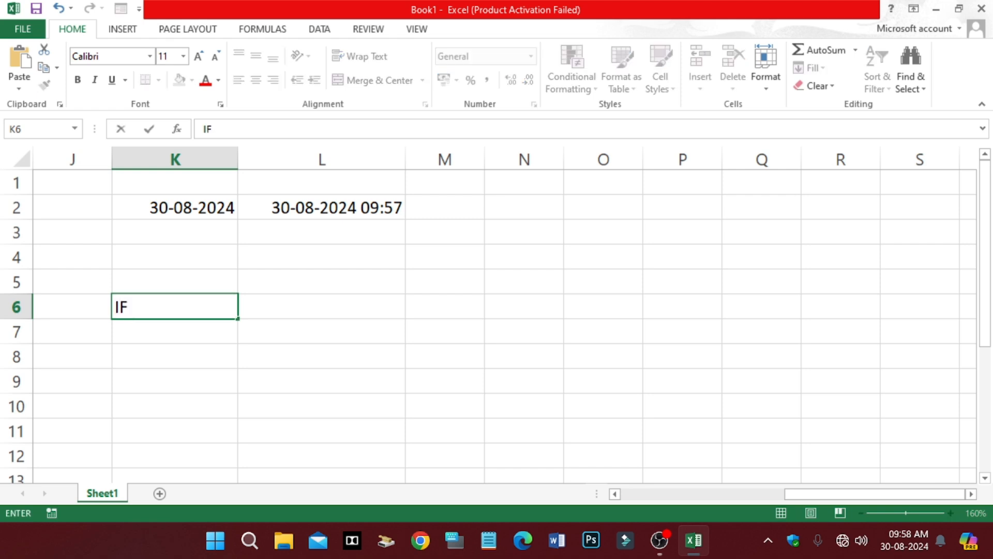
pyautogui.write('- Condio')
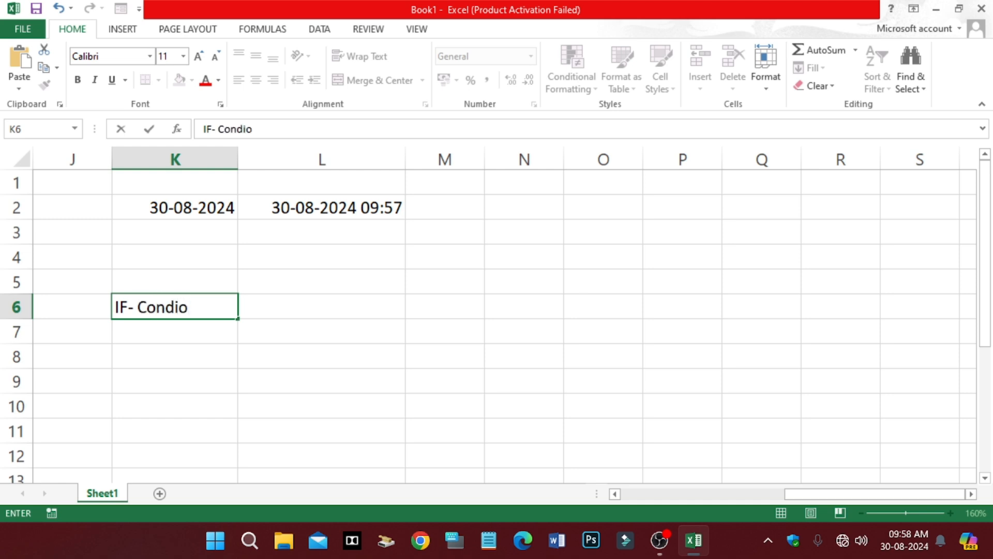
pyautogui.press('BackSpace')
pyautogui.write('tional')
pyautogui.click(314, 370)
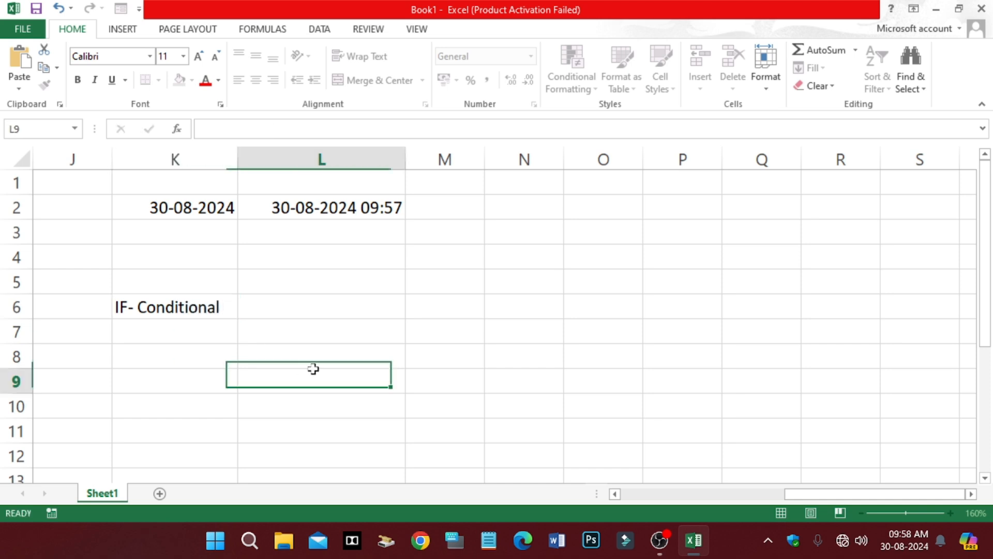
# Delete the "IF- Conditional" label from cell K6.
pyautogui.click(174, 311)
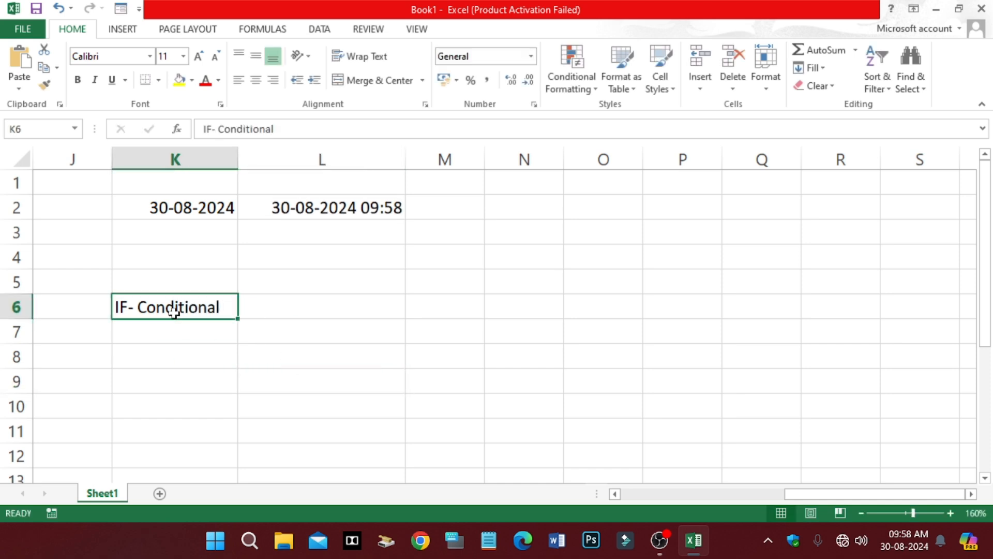
pyautogui.press('Delete')
pyautogui.click(388, 330)
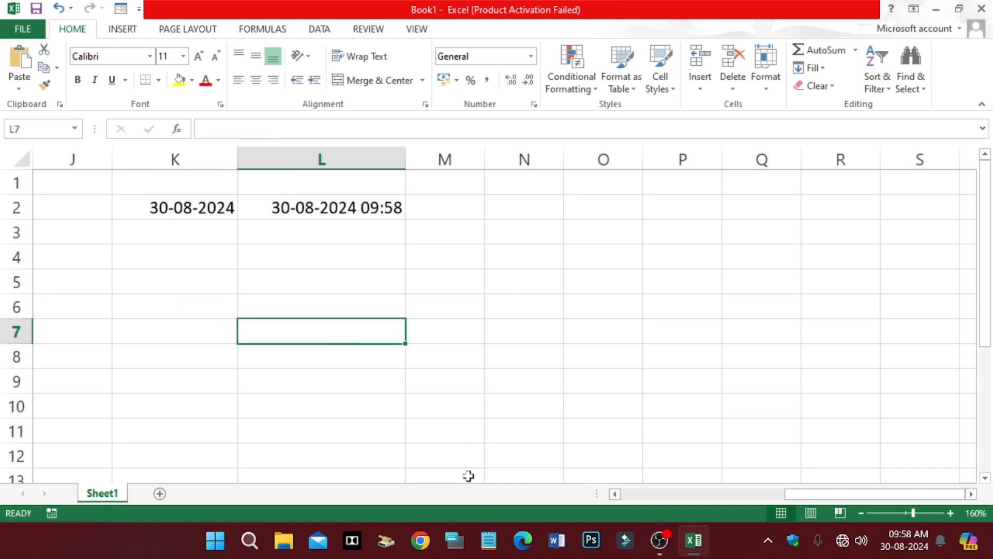
# Enter 300 in cell Q5 in an empty area of the sheet.
pyautogui.click(972, 494)
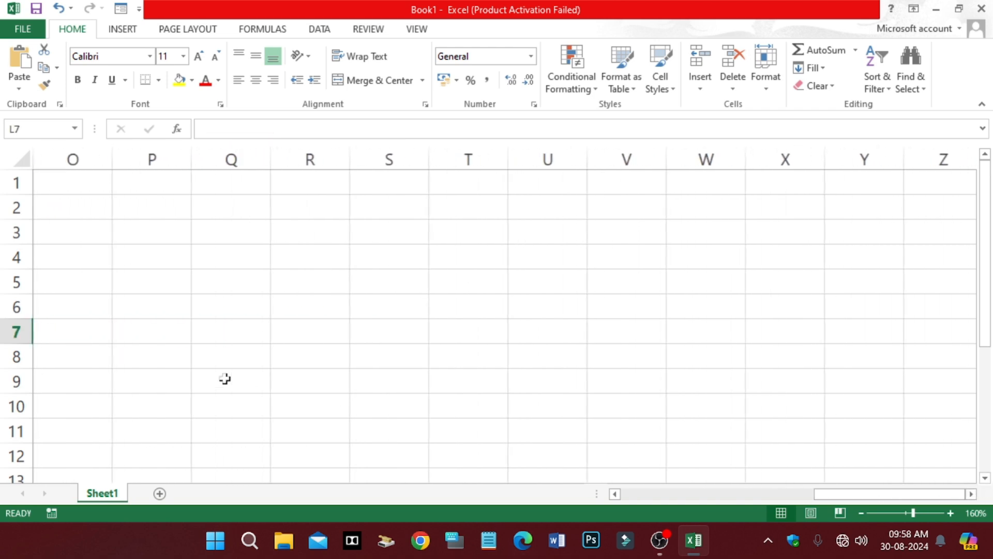
pyautogui.click(231, 280)
pyautogui.write('300')
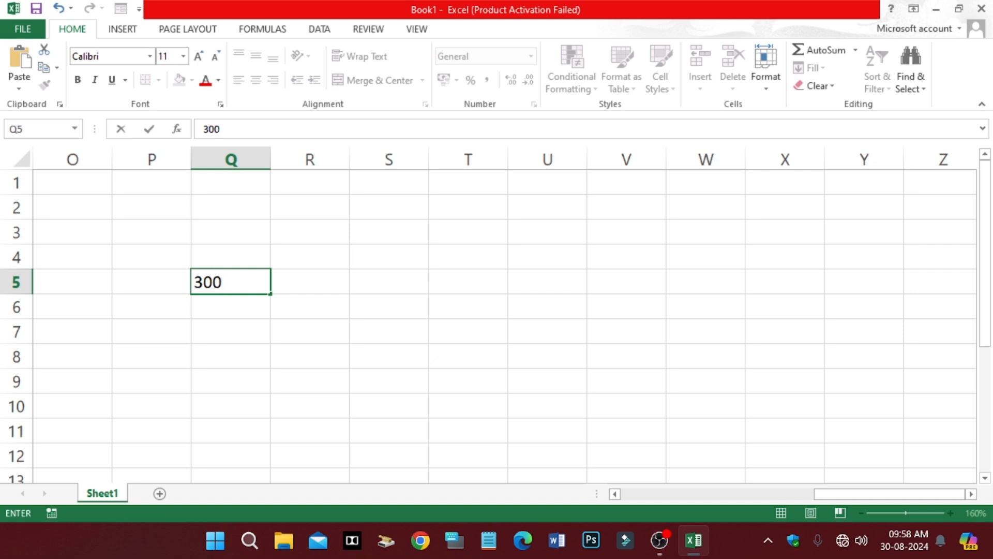
pyautogui.click(225, 313)
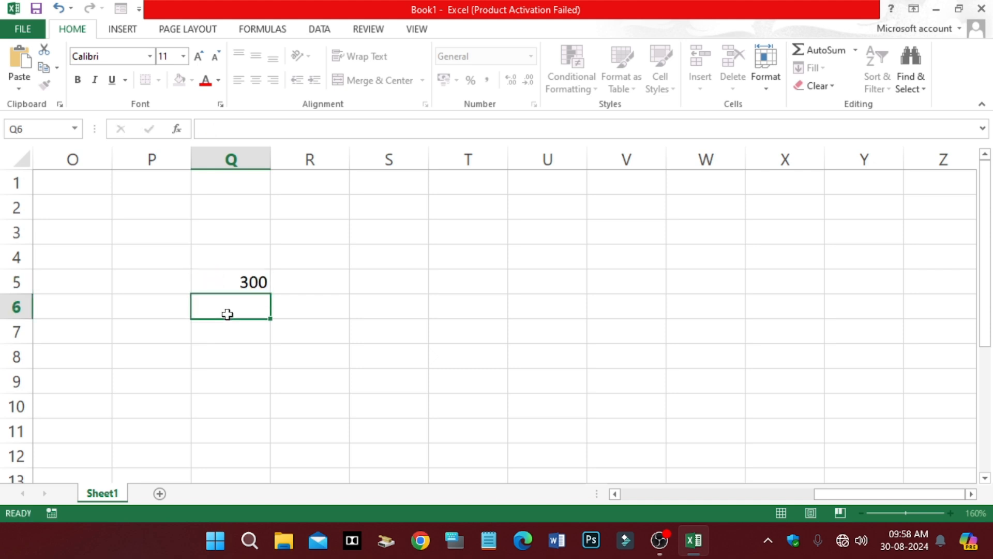
# Enter 250, 150, 310 and 283 in cells Q6 through Q9, below the 300.
pyautogui.write('250')
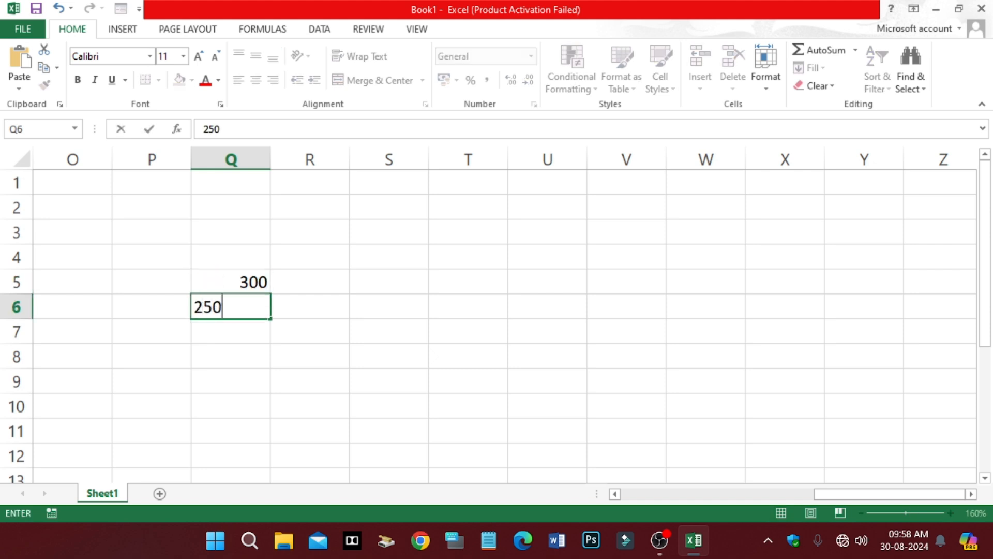
pyautogui.click(239, 336)
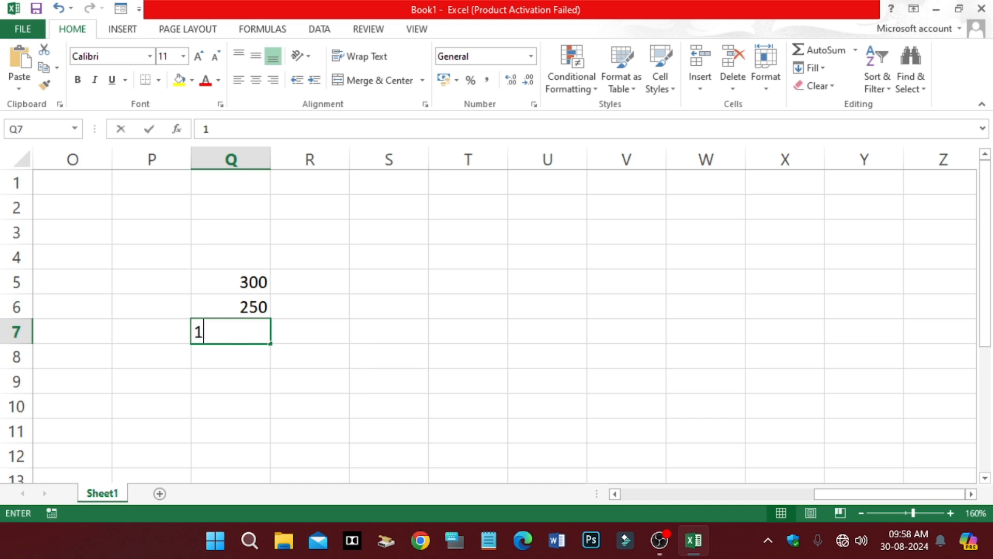
pyautogui.write('150')
pyautogui.press('Return')
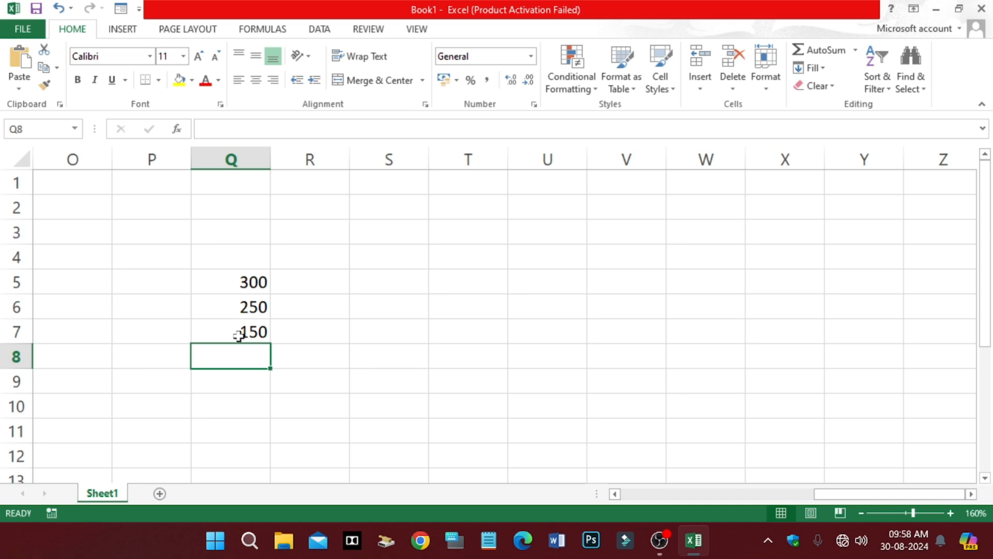
pyautogui.write('310')
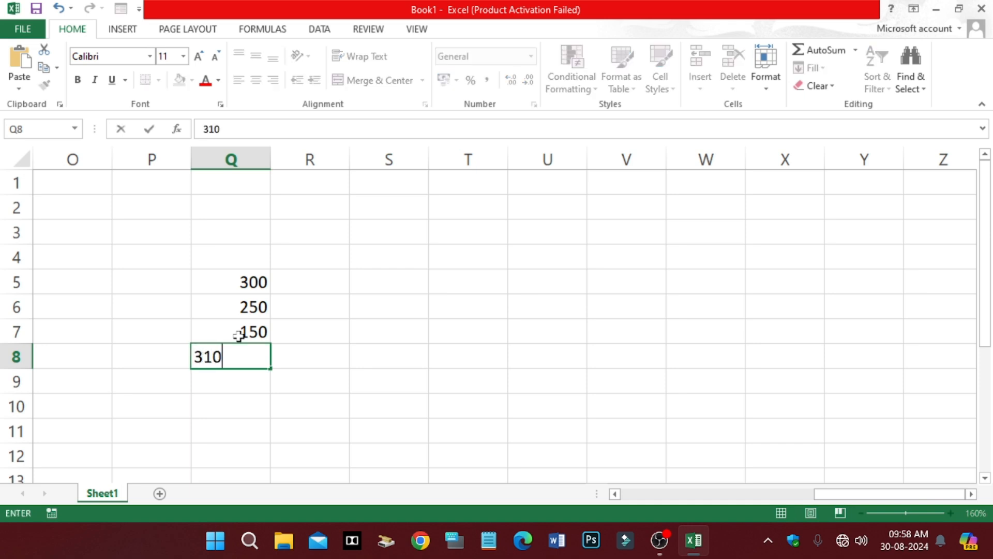
pyautogui.press('Return')
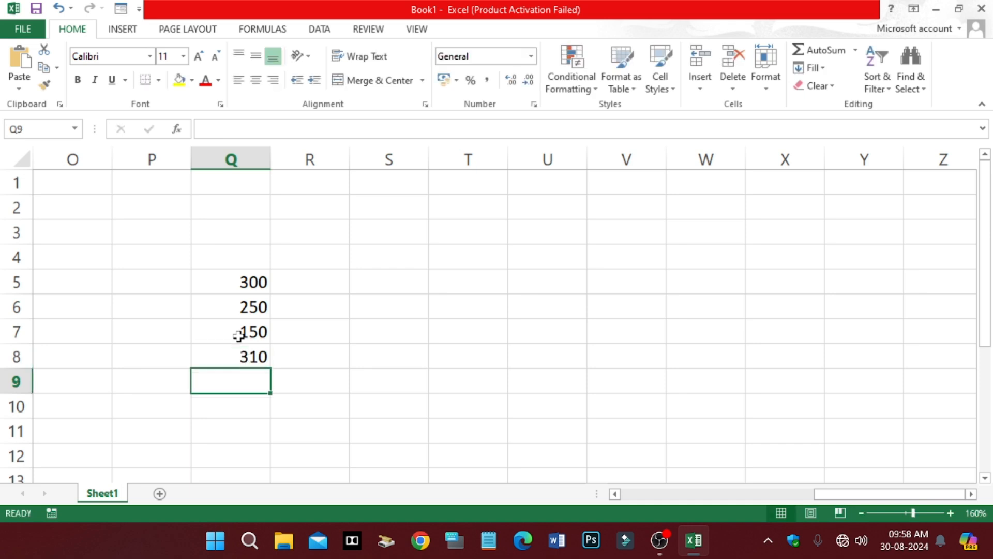
pyautogui.write('483')
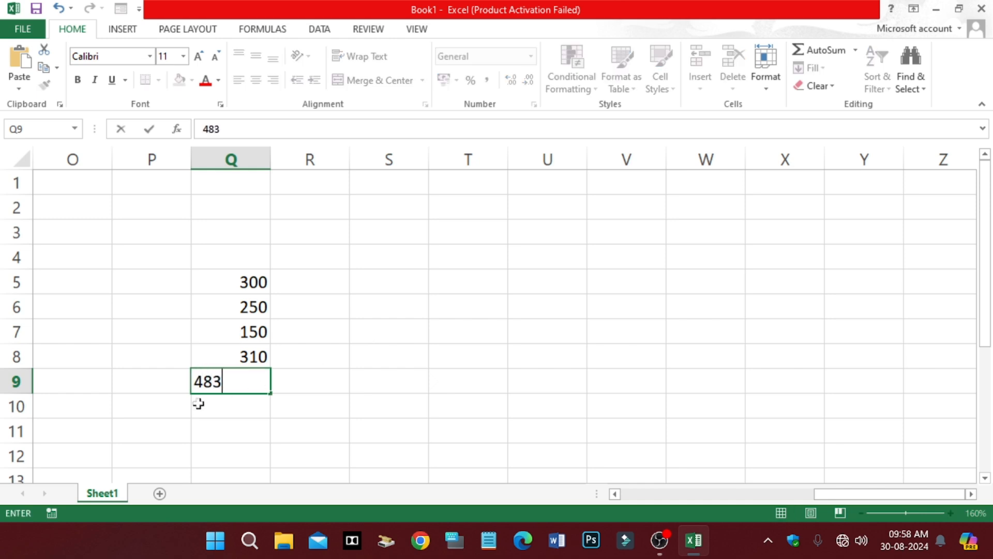
pyautogui.click(203, 381)
pyautogui.press('BackSpace')
pyautogui.write('2')
pyautogui.click(437, 385)
# Add the heading "Total" in cell Q4 and center the contents of Q4:Q9 horizontally.
pyautogui.click(315, 281)
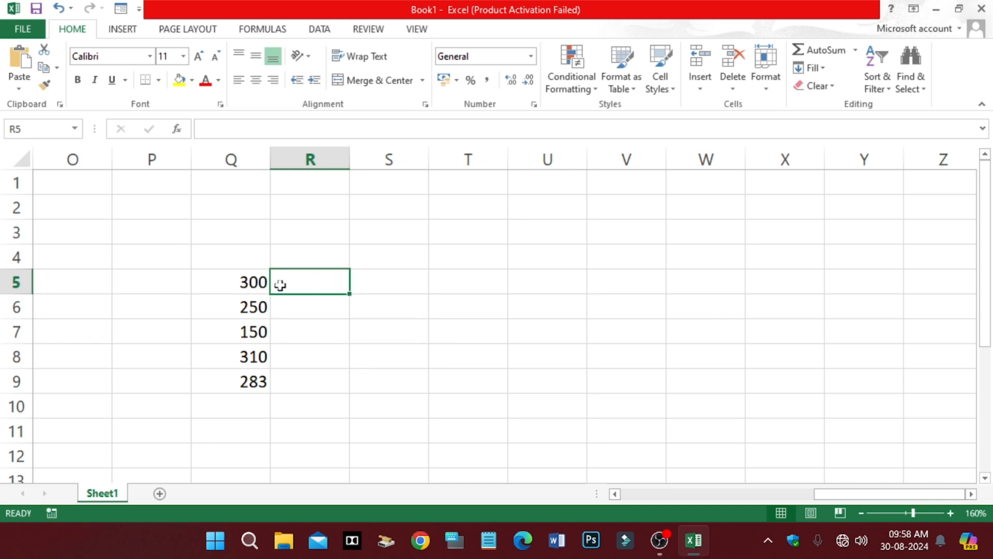
pyautogui.click(242, 259)
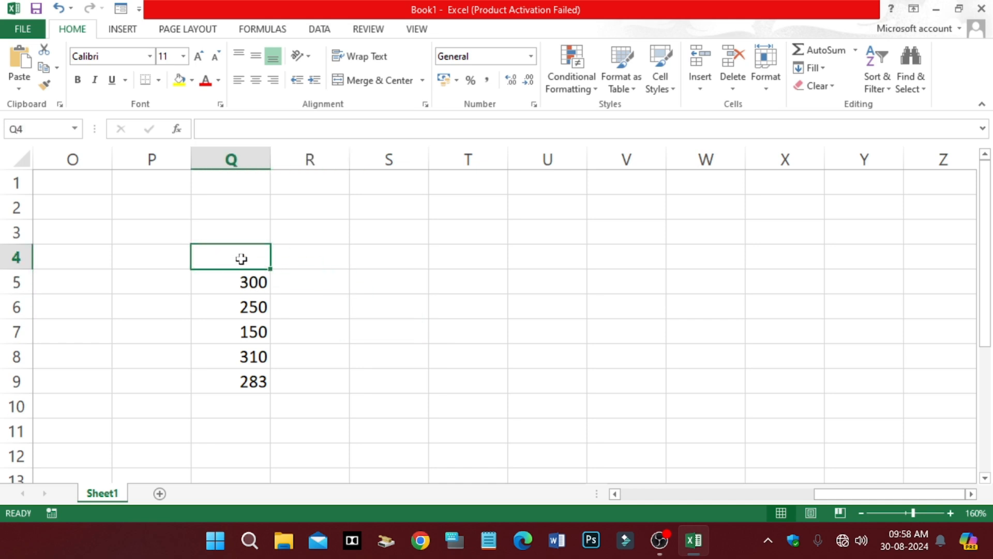
pyautogui.write('Total')
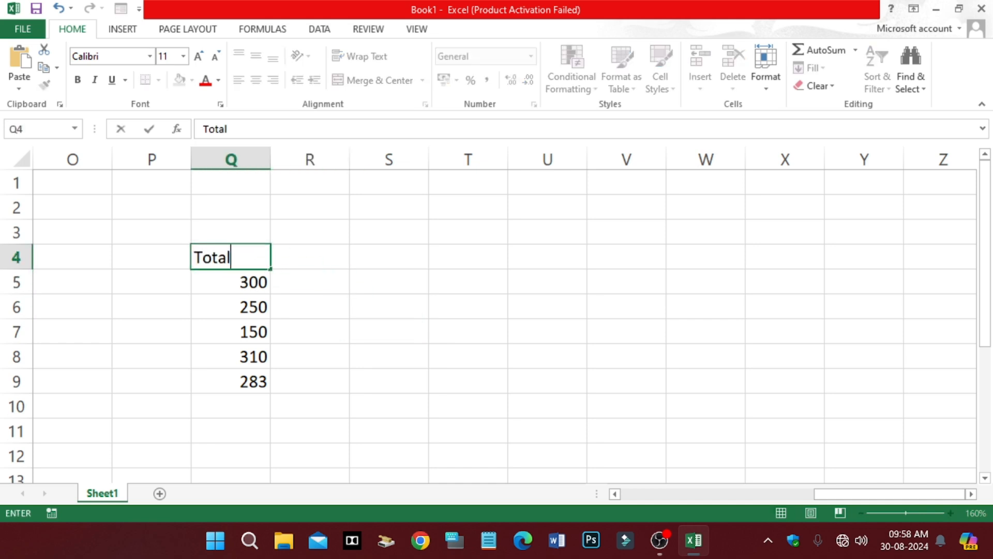
pyautogui.click(300, 294)
pyautogui.moveTo(232, 257); pyautogui.dragTo(248, 382)
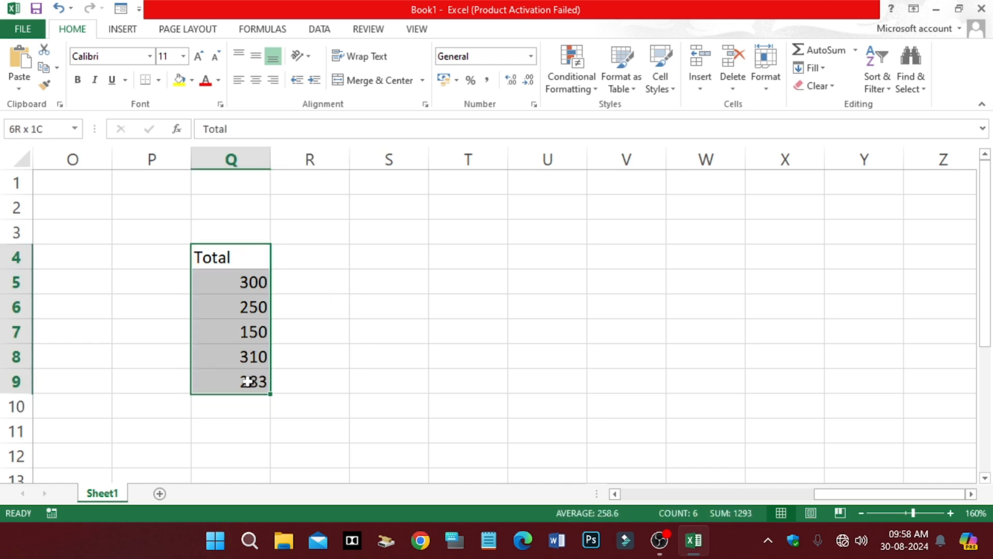
pyautogui.click(255, 79)
pyautogui.click(313, 262)
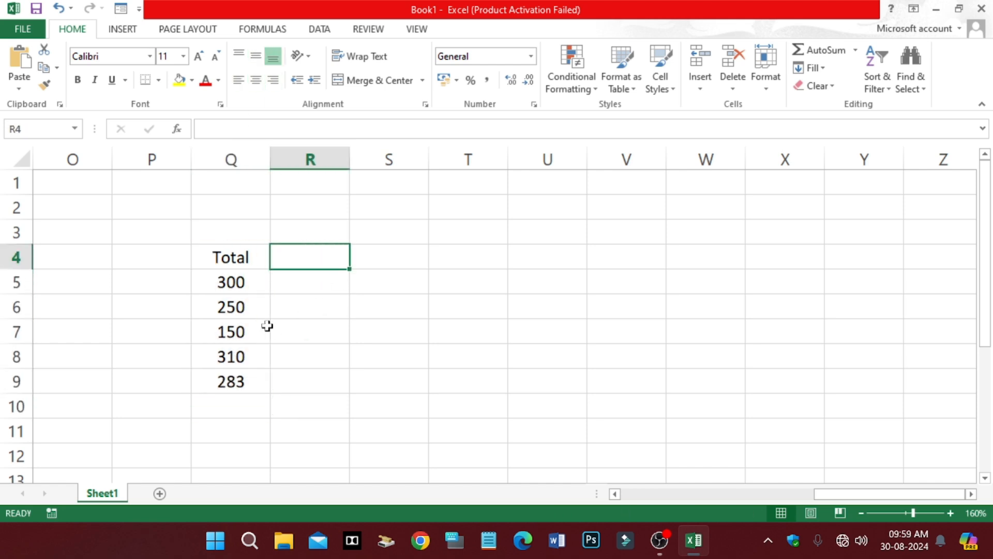
# Add the heading "Remarks" in cell R4, next to the Total heading.
pyautogui.click(315, 285)
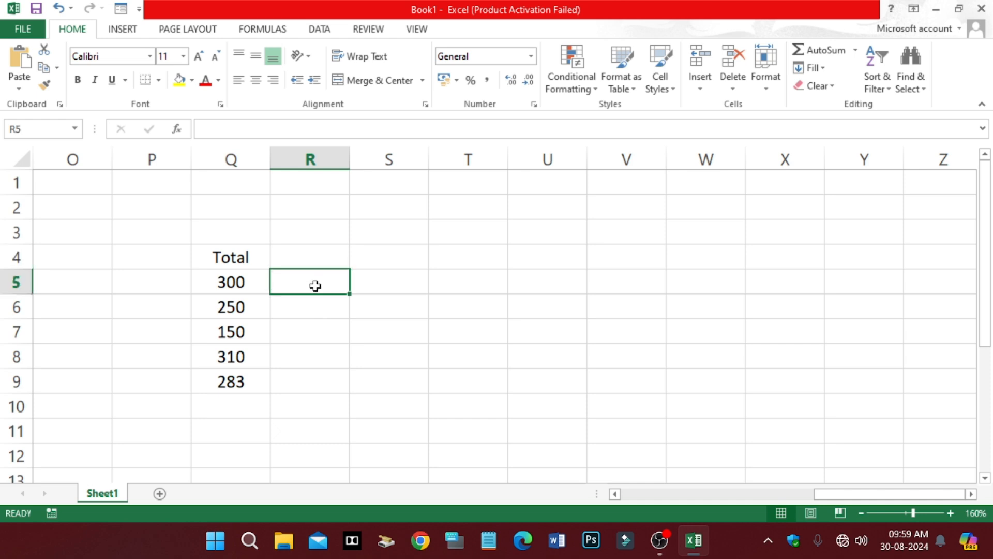
pyautogui.click(320, 256)
pyautogui.write('R')
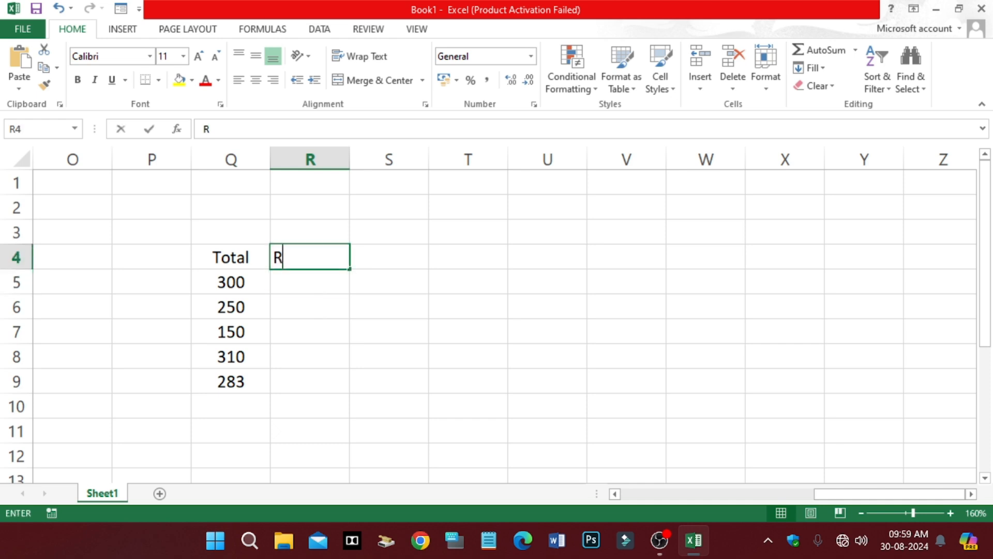
pyautogui.write('emarks')
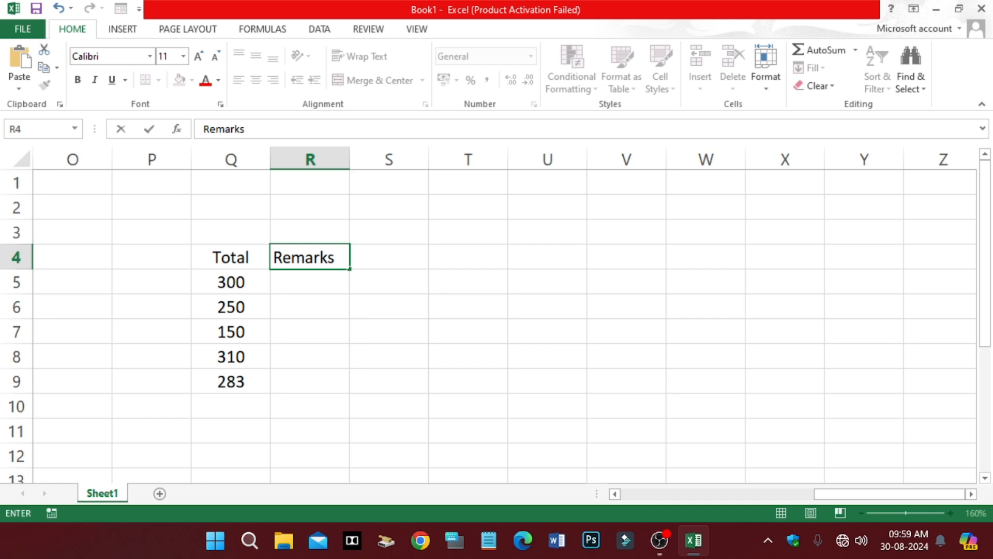
pyautogui.click(425, 297)
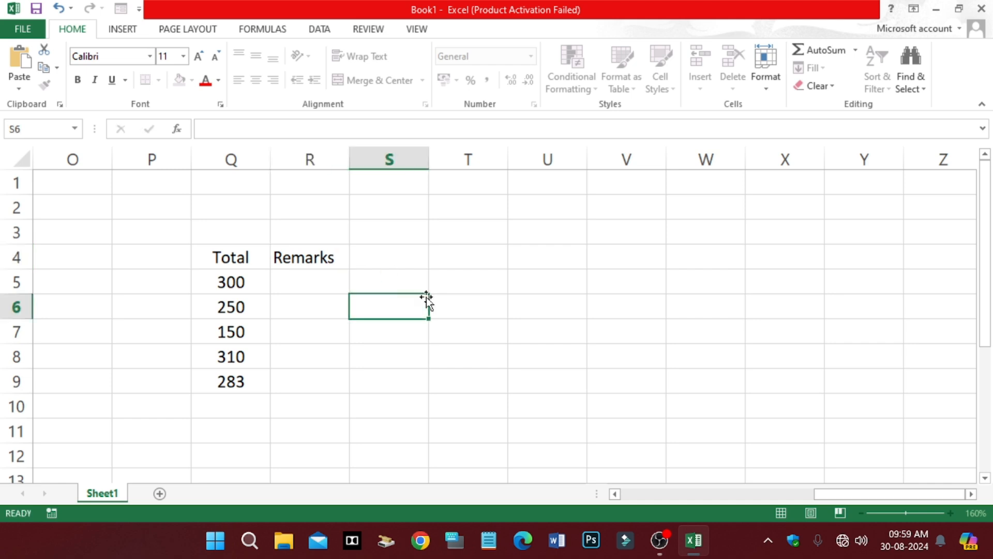
pyautogui.click(306, 261)
pyautogui.click(313, 280)
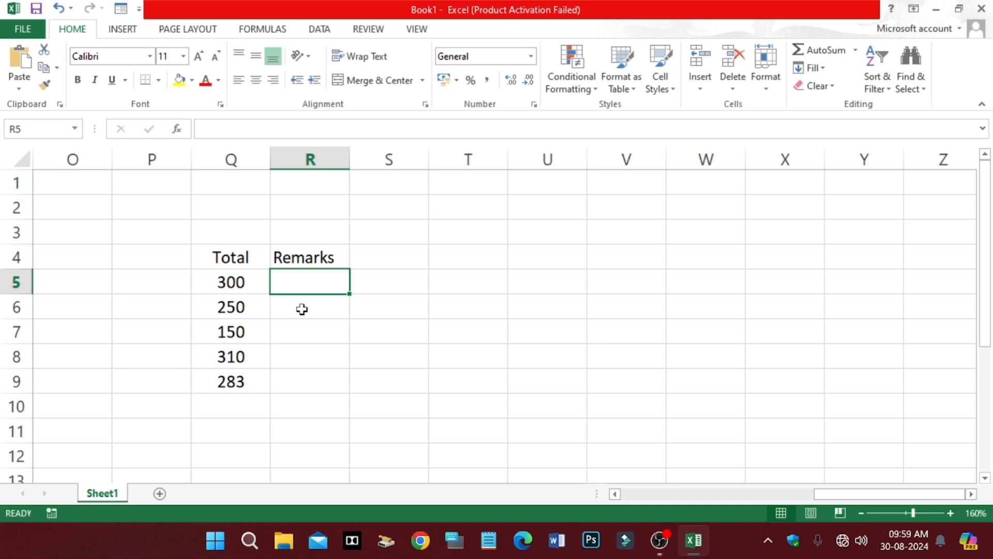
pyautogui.click(492, 309)
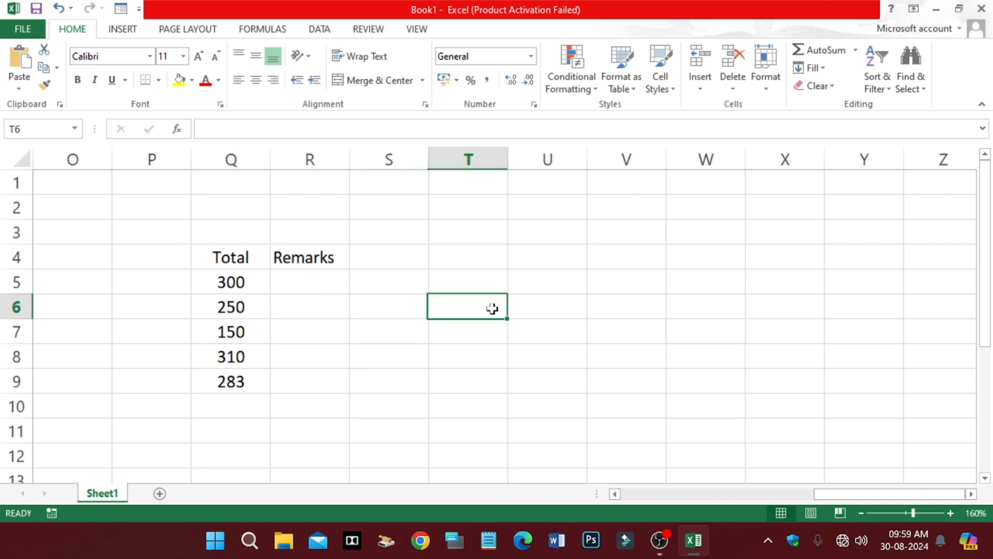
pyautogui.click(311, 286)
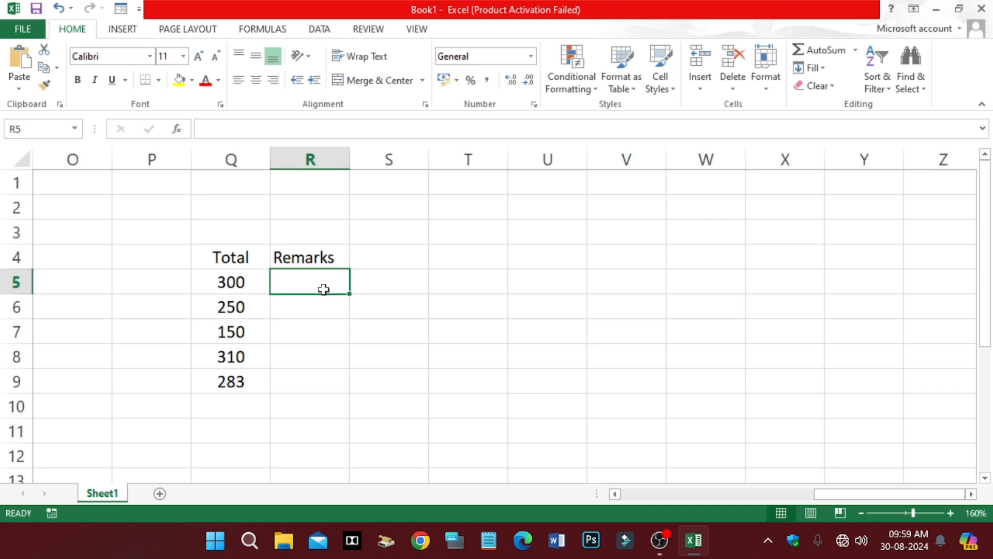
pyautogui.click(357, 325)
# Start an IF formula in cell R5 that returns "FIRST" when Q5>=300.
pyautogui.click(299, 284)
pyautogui.write('=IF')
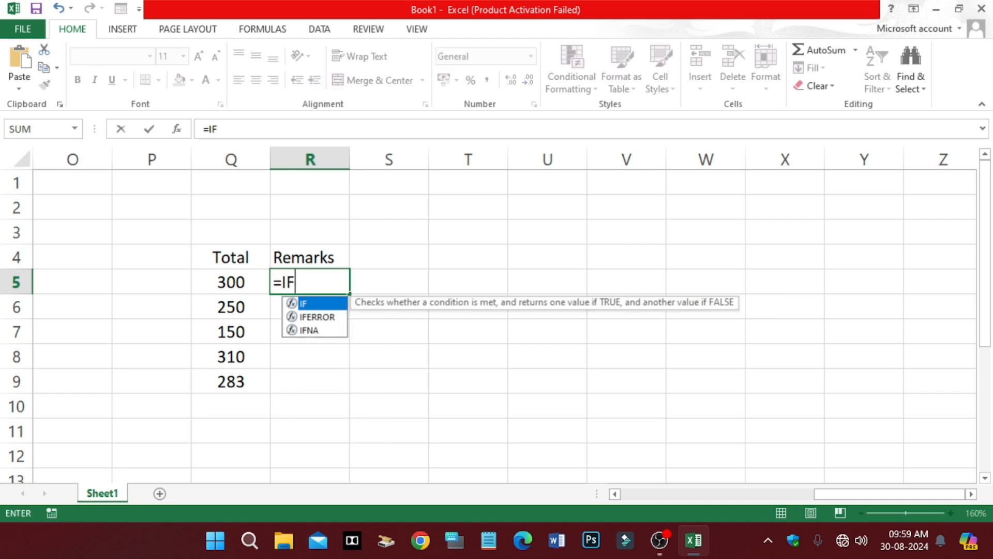
pyautogui.write('(')
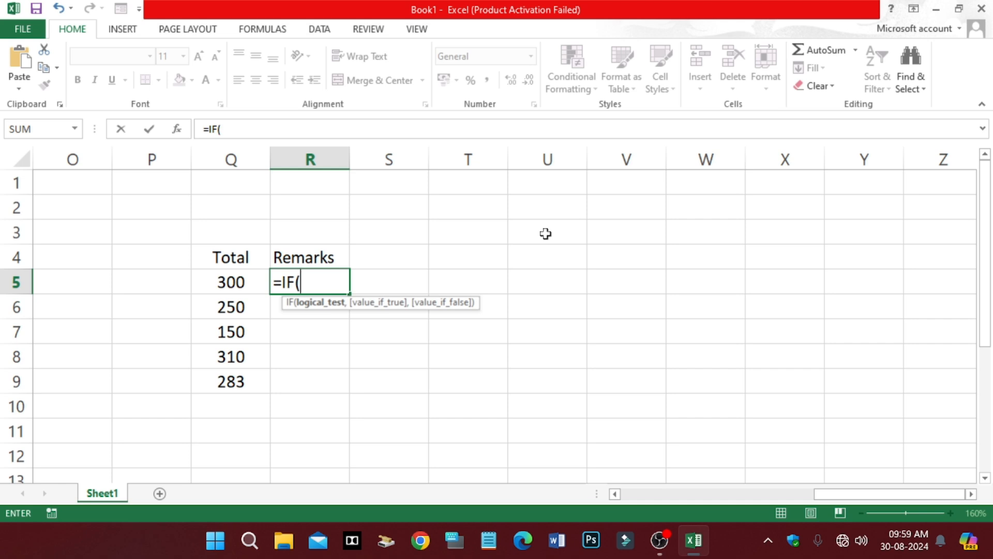
pyautogui.write('q')
pyautogui.press('BackSpace')
pyautogui.write('Q5')
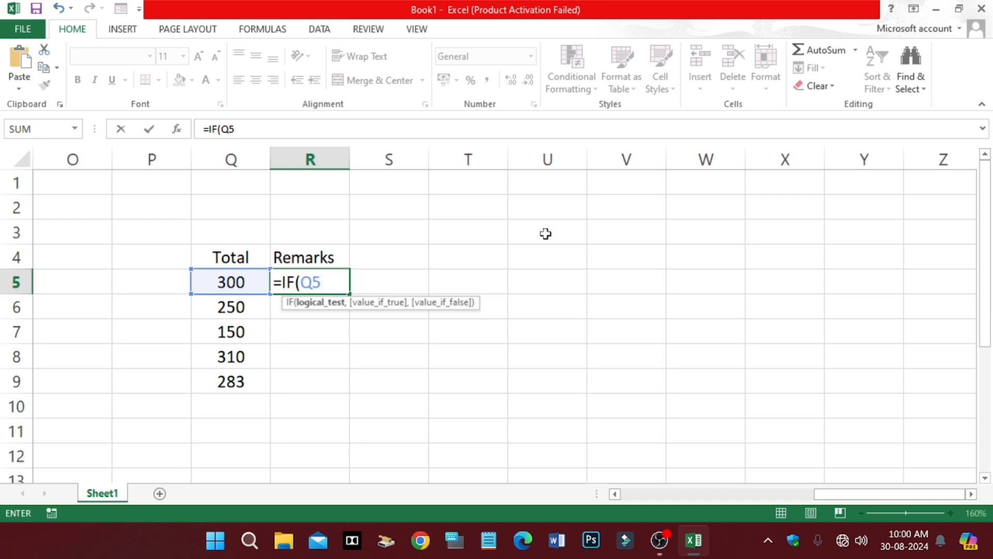
pyautogui.write('>=300')
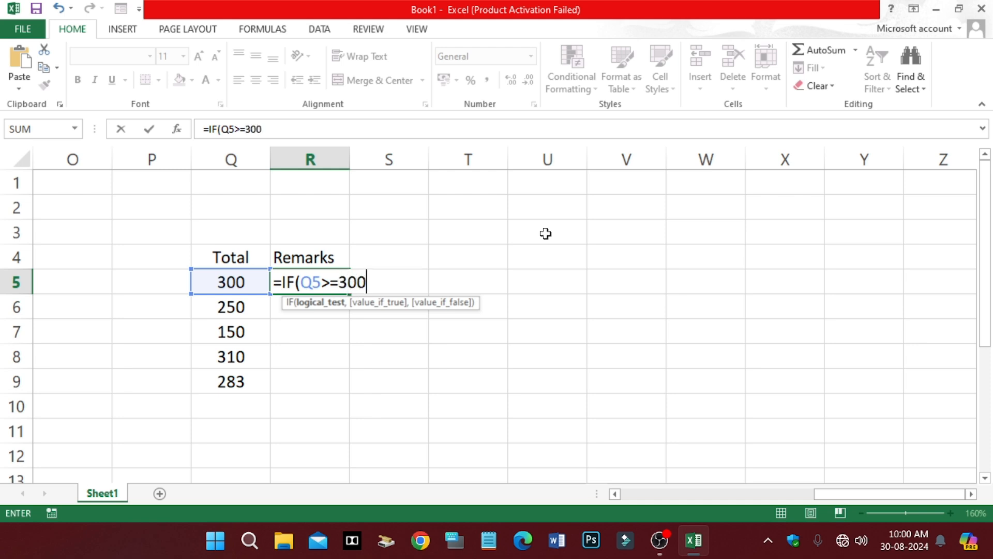
pyautogui.write(',')
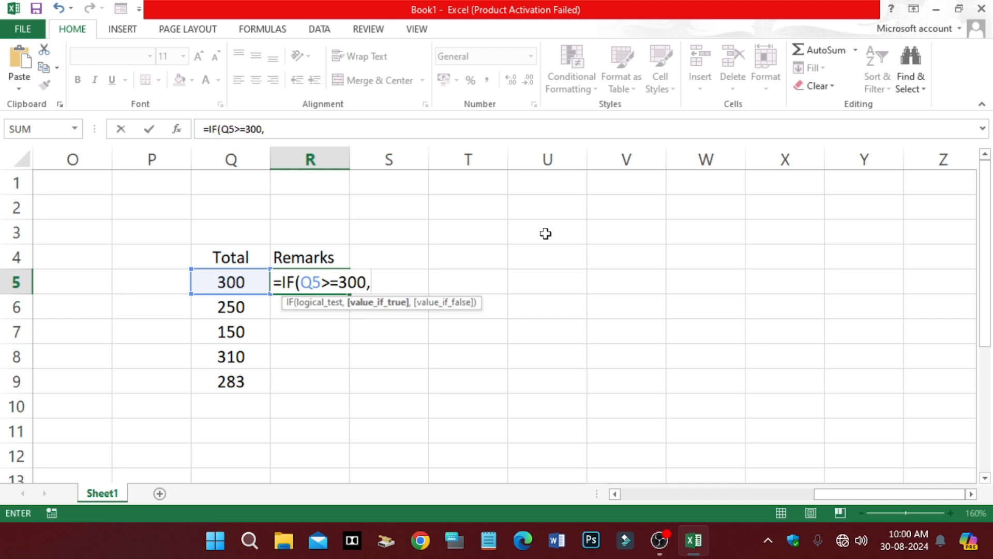
pyautogui.write('"FIRST')
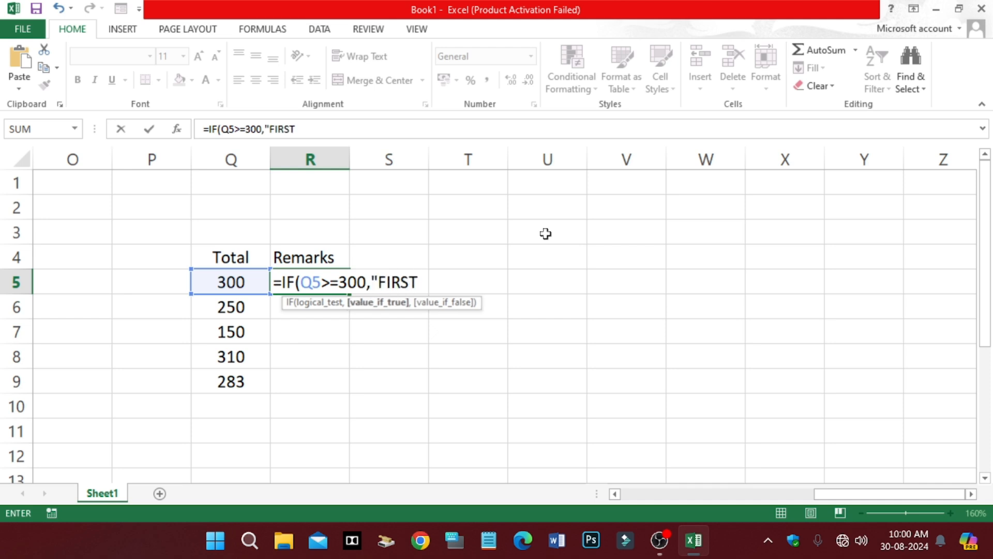
pyautogui.write('"')
# Nest a second IF in the R5 formula's false argument, returning "SECOND" when Q5>=225.
pyautogui.write(',')
pyautogui.write('IF')
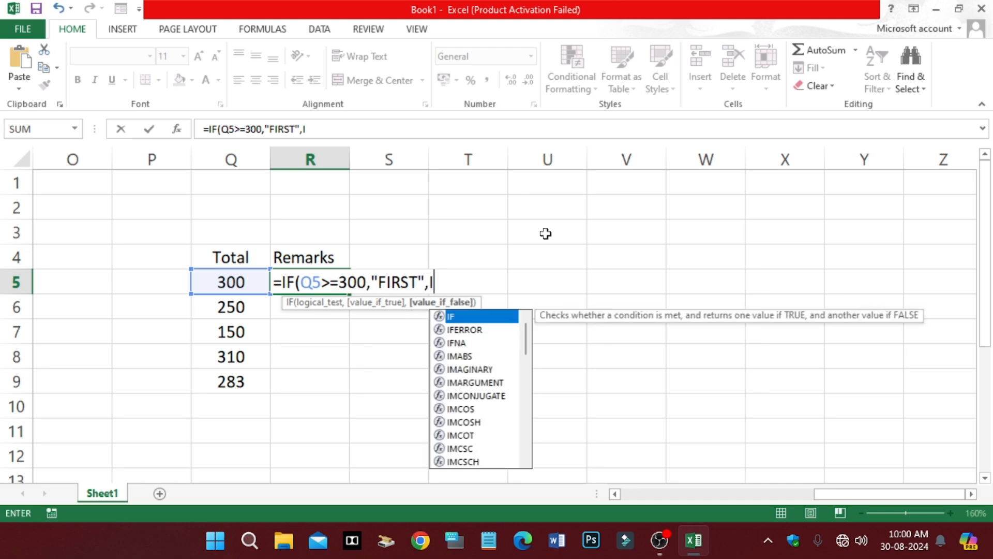
pyautogui.write('(')
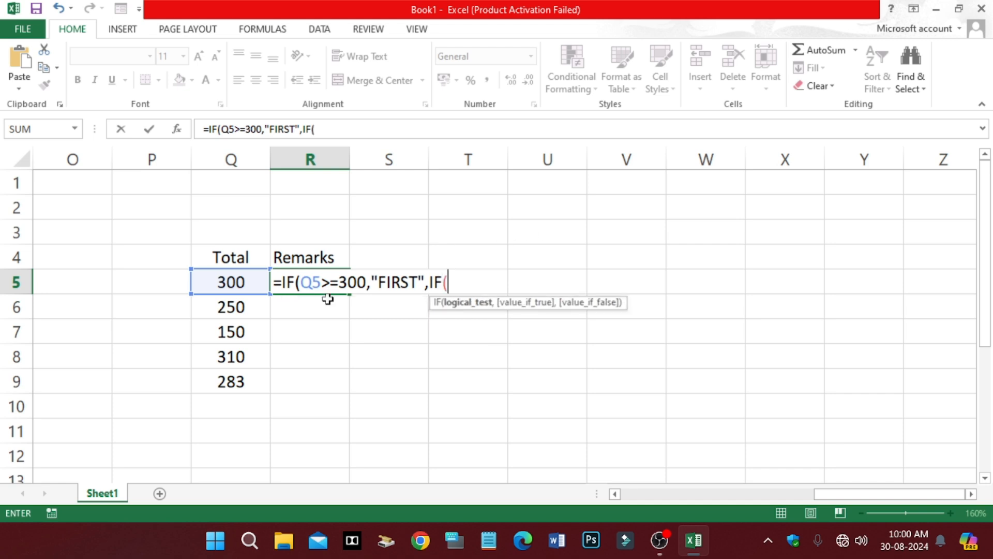
pyautogui.write('Q5')
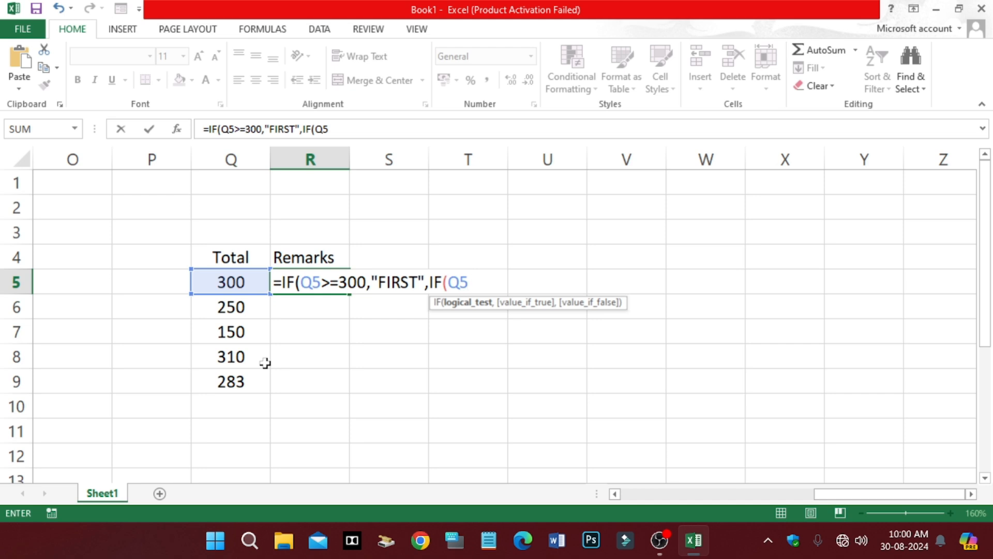
pyautogui.write('>=225')
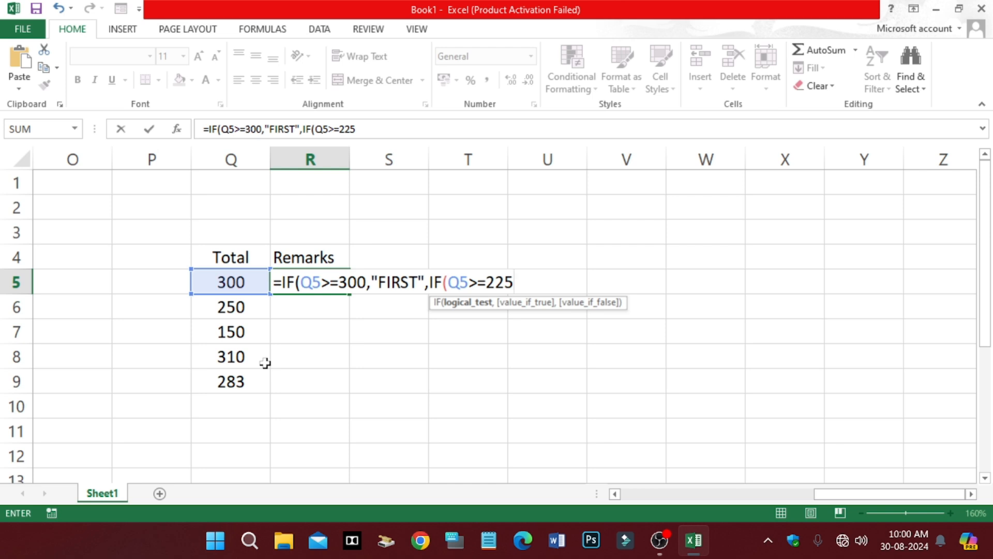
pyautogui.write(',"SECOND')
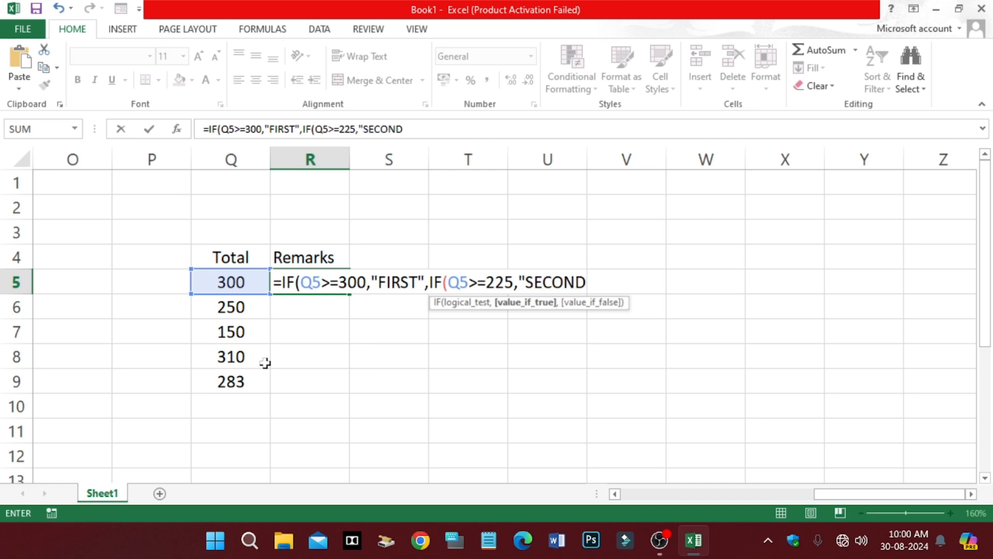
pyautogui.write('",')
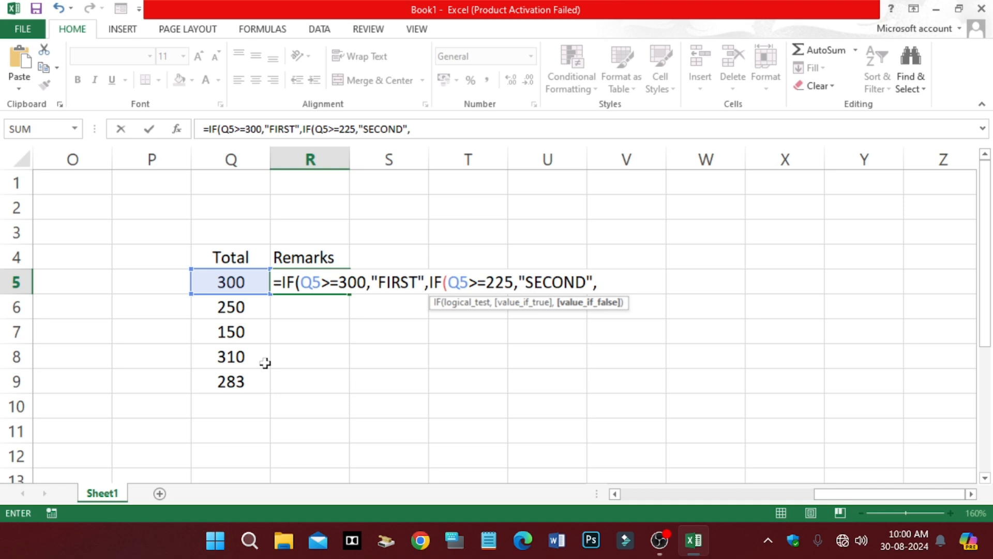
# Nest a third IF in the R5 formula's false argument, returning "THIRD" when Q5>=150.
pyautogui.write('IF')
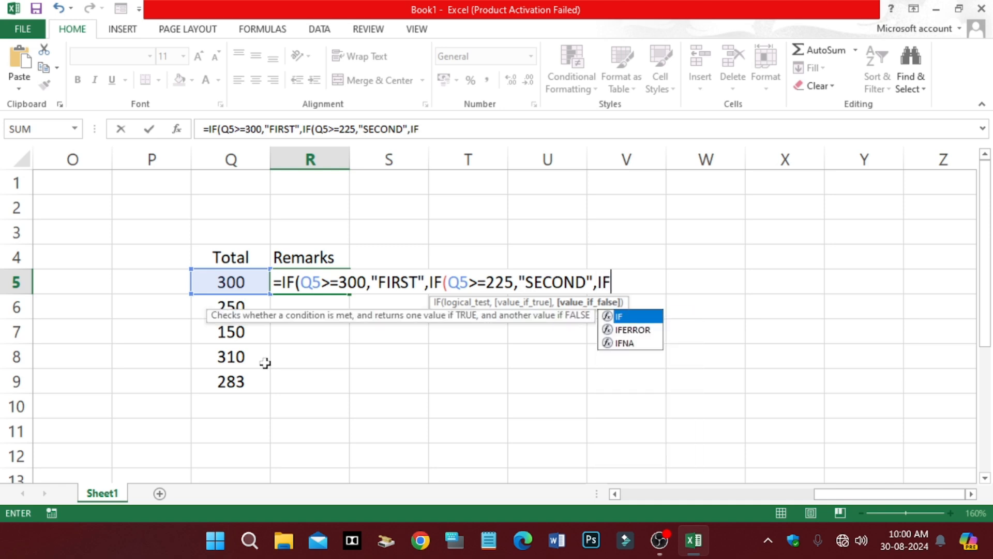
pyautogui.write('(')
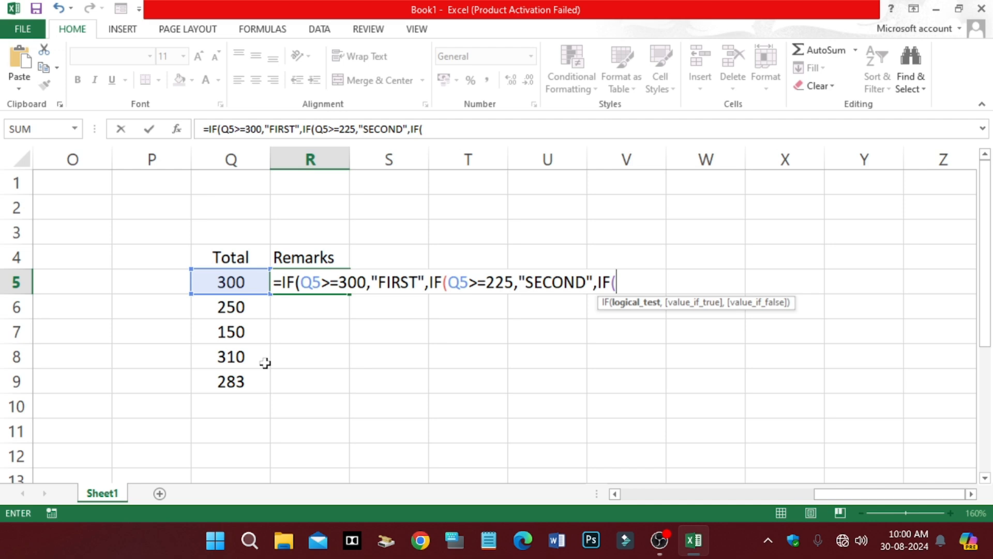
pyautogui.write('Q')
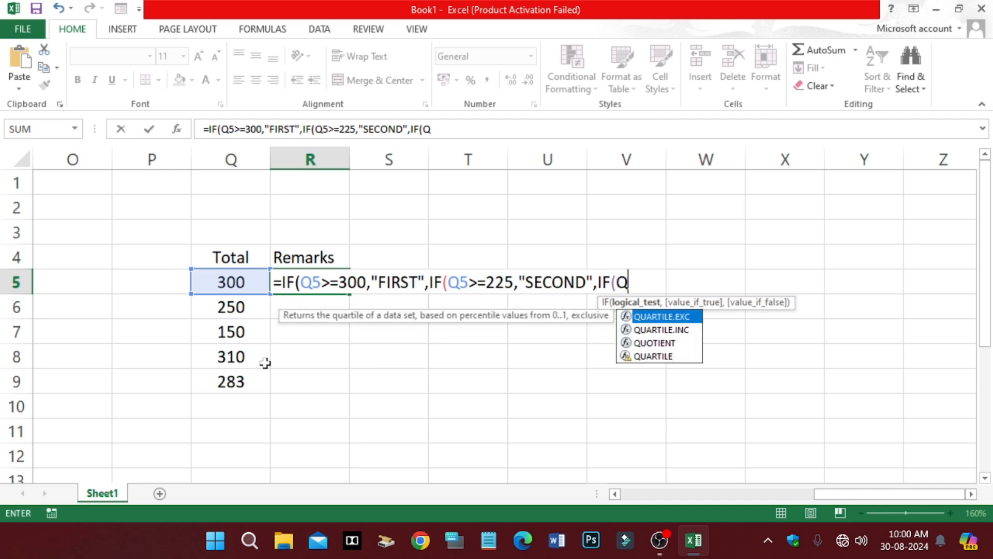
pyautogui.write('5')
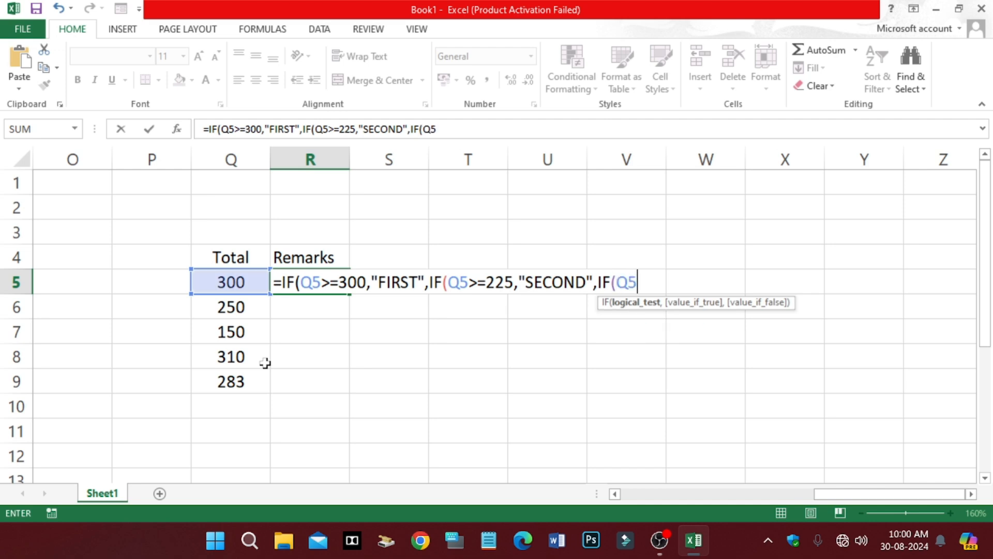
pyautogui.write('>=150')
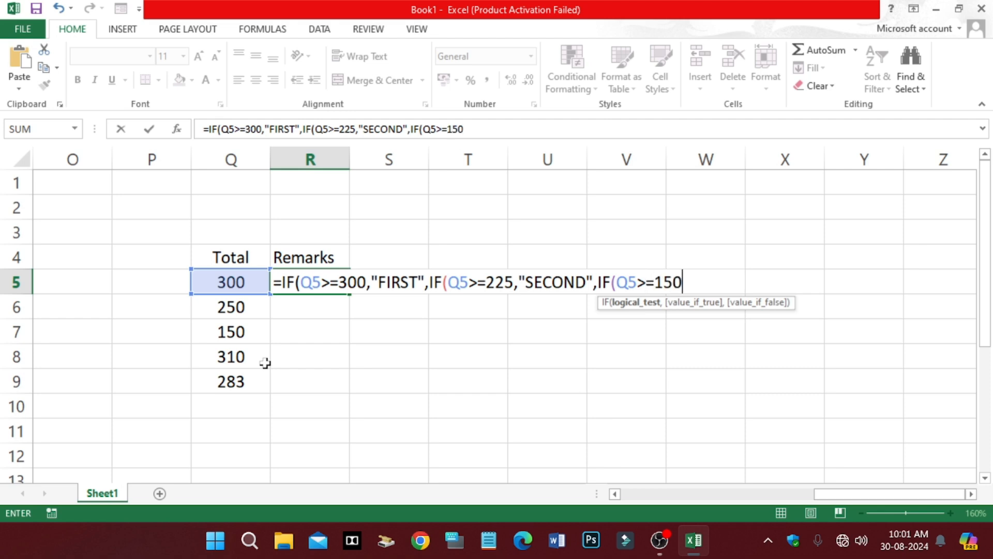
pyautogui.write(',')
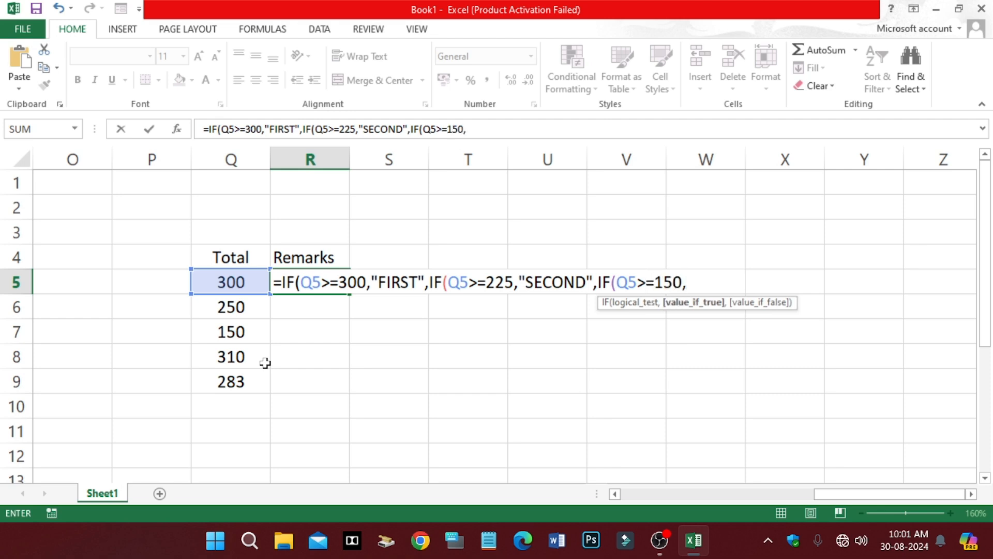
pyautogui.write('"')
pyautogui.write('THIR')
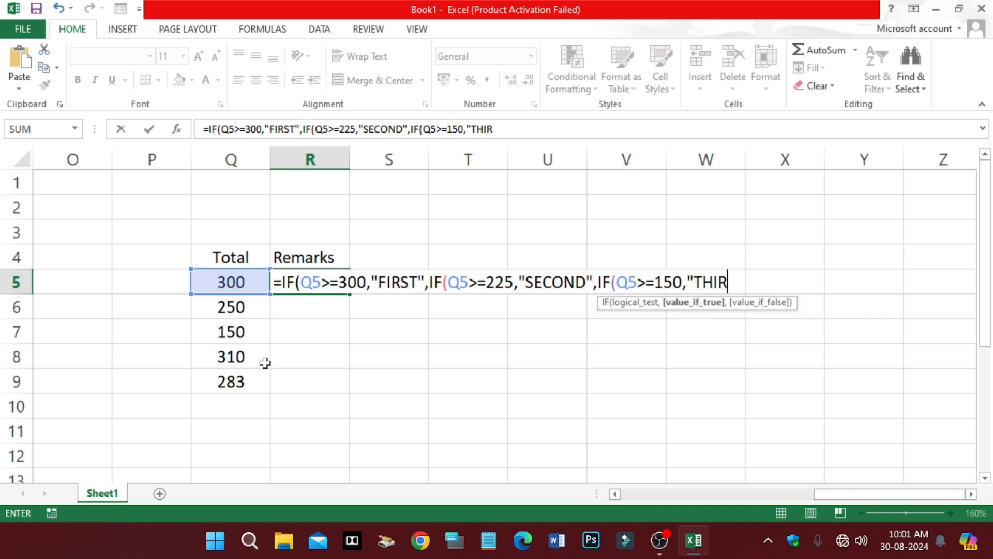
pyautogui.write('D",')
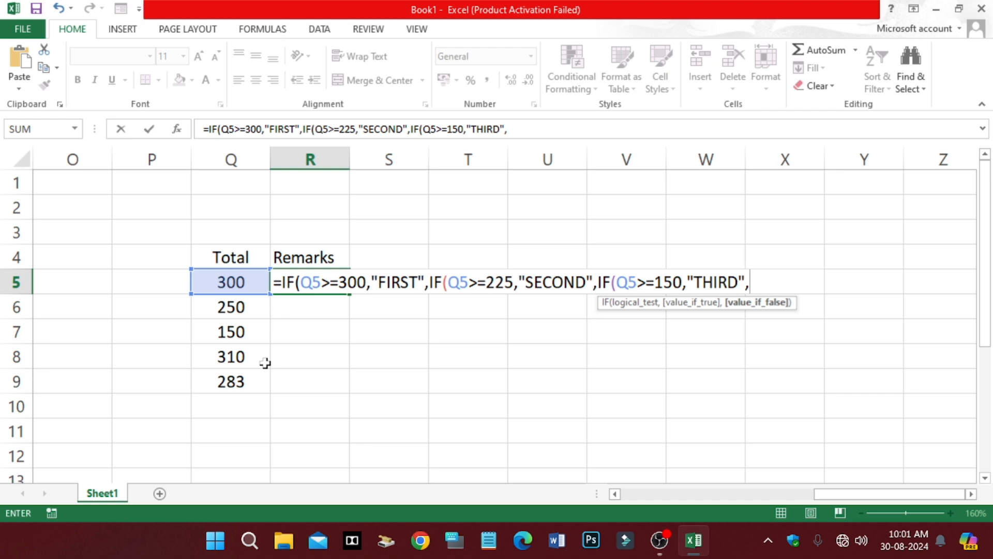
# Nest a fourth IF in the R5 formula returning "FAIL" when Q5<150, close all four functions and enter the formula.
pyautogui.write('IF')
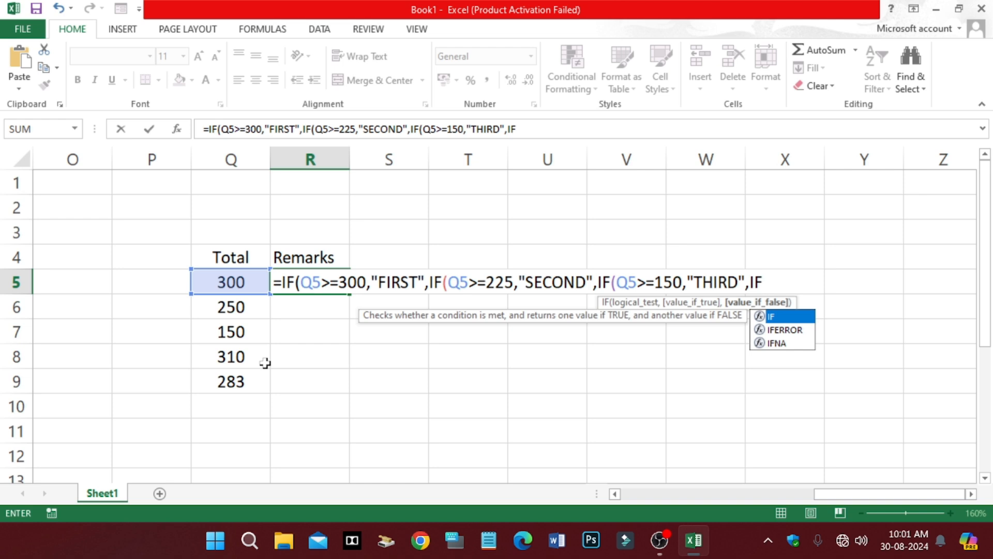
pyautogui.write('(Q')
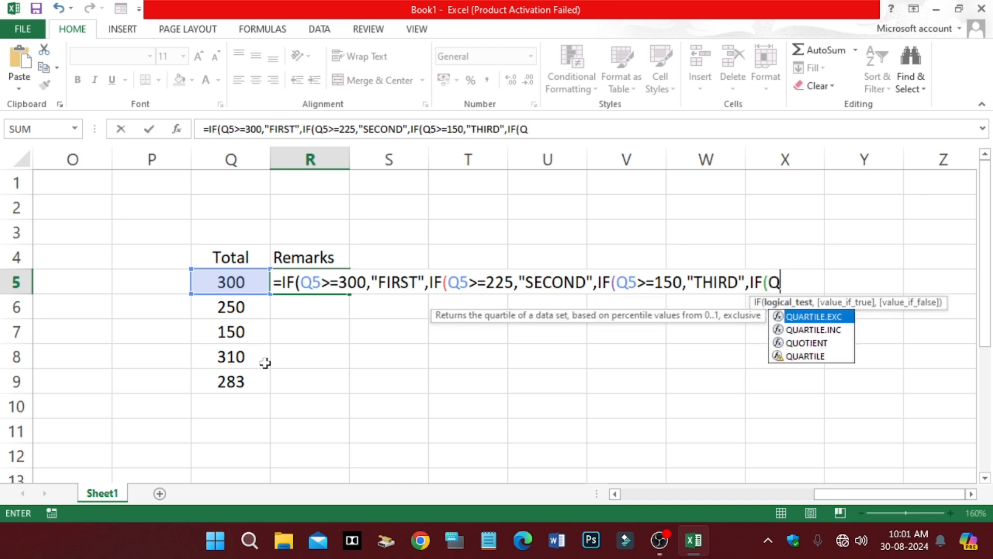
pyautogui.write('5<150')
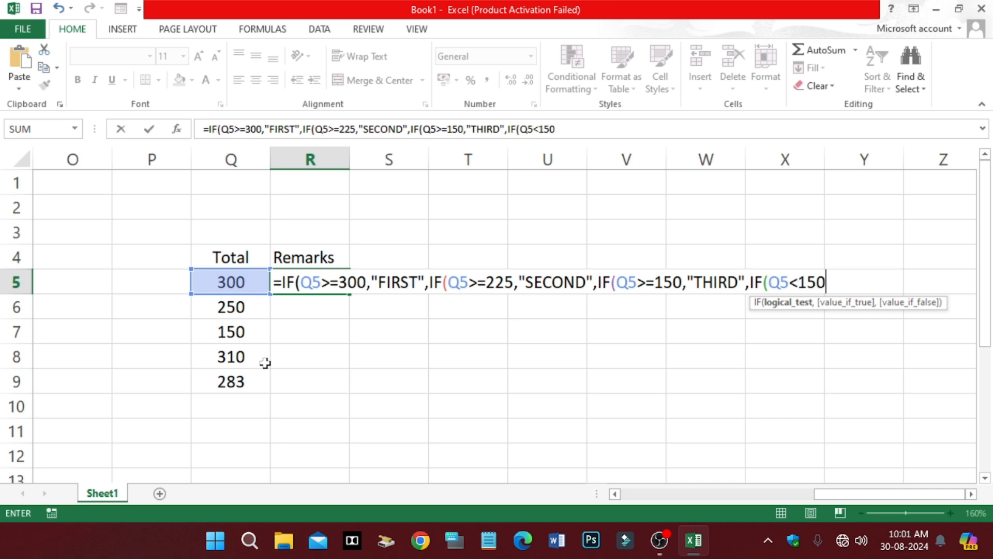
pyautogui.write(',"FAIL')
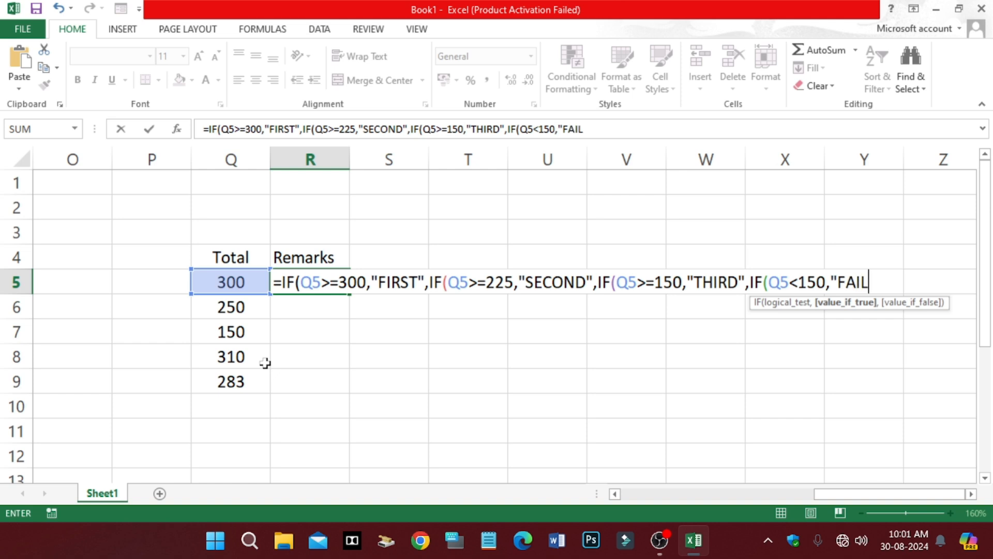
pyautogui.write('"')
pyautogui.write('))))')
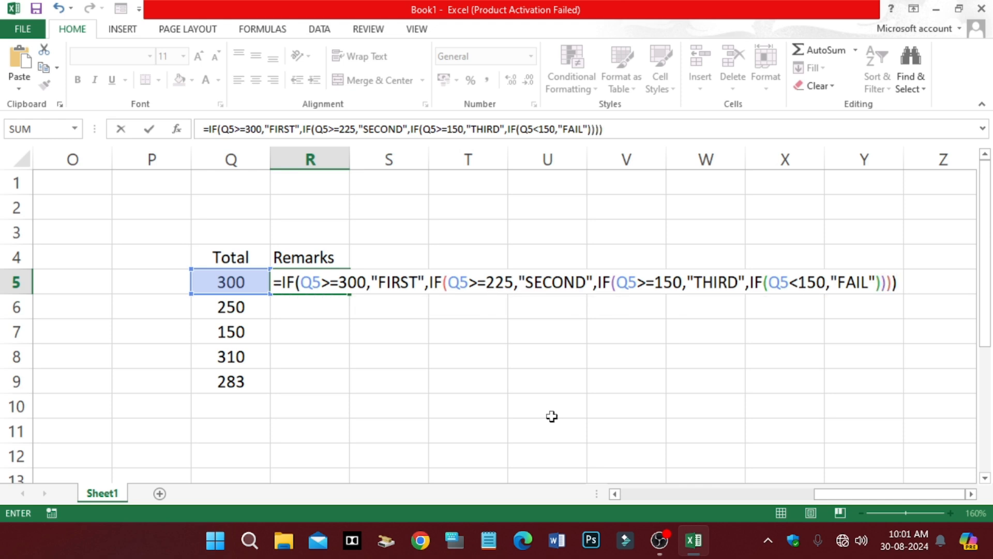
pyautogui.press('Return')
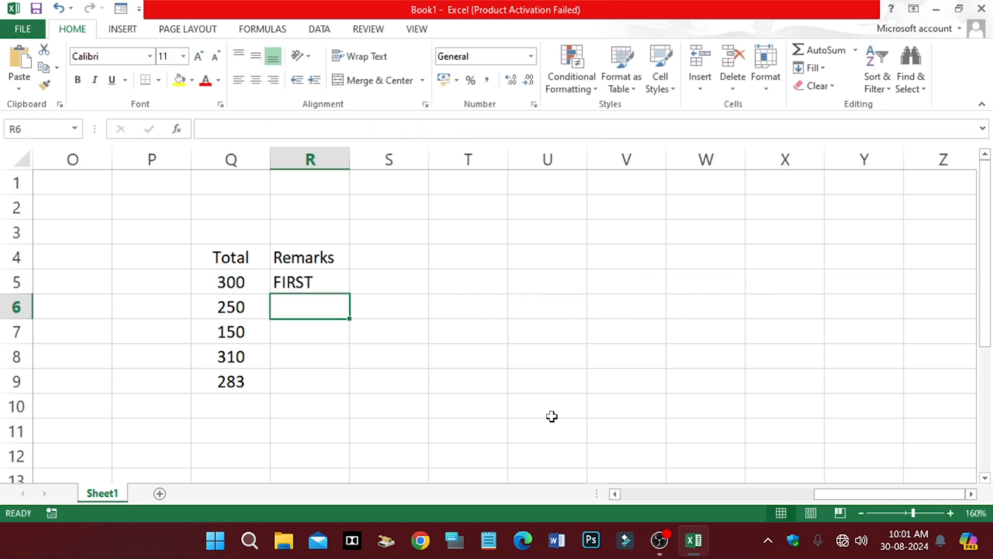
# Fill the nested IF formula from R5 down through R9 and check the copied formulas in R6 to R8.
pyautogui.click(306, 284)
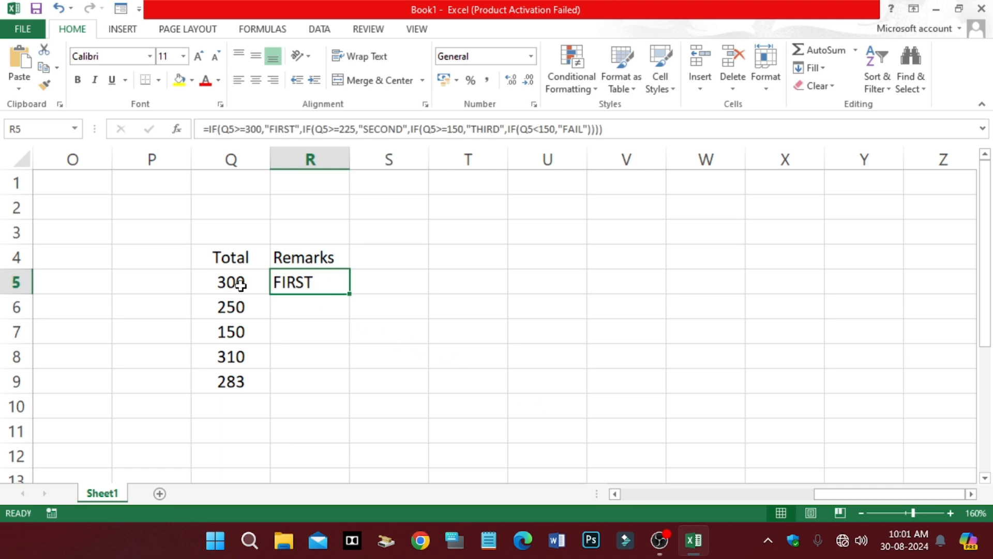
pyautogui.moveTo(349, 294); pyautogui.dragTo(350, 396)
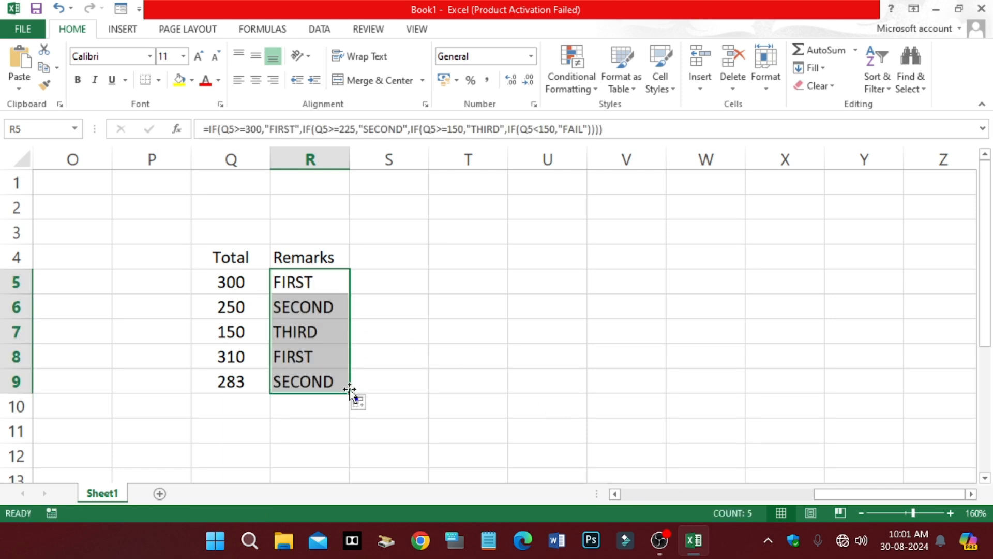
pyautogui.click(404, 357)
pyautogui.click(321, 313)
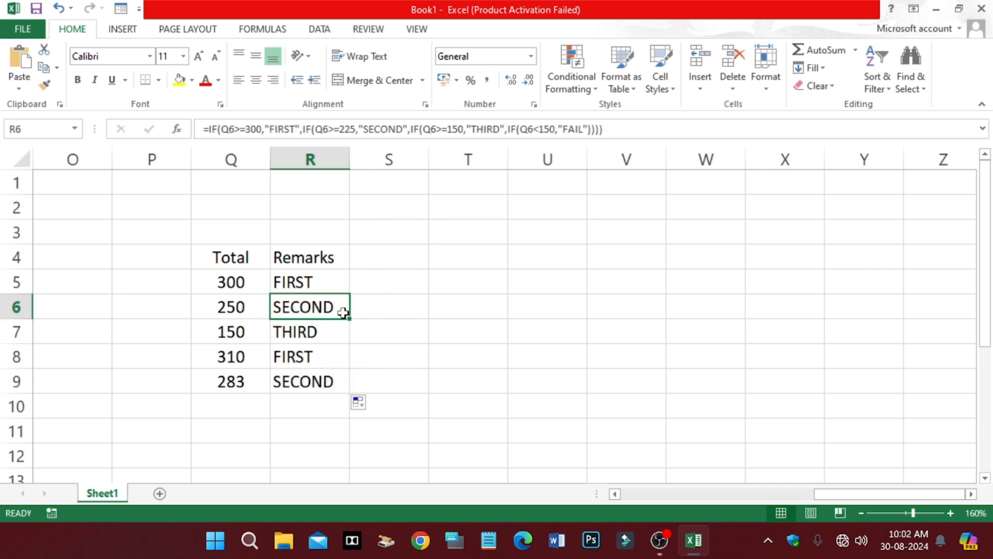
pyautogui.click(304, 334)
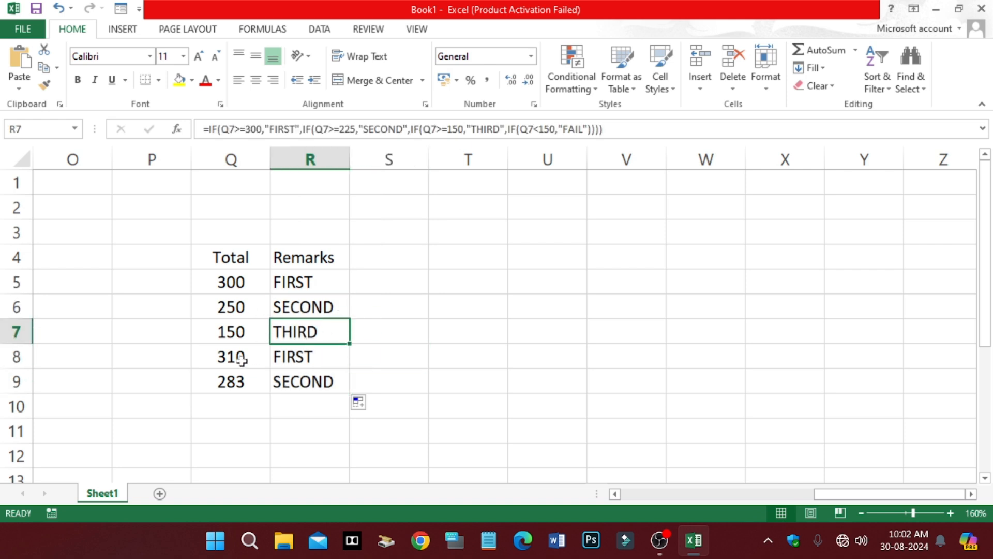
pyautogui.click(314, 359)
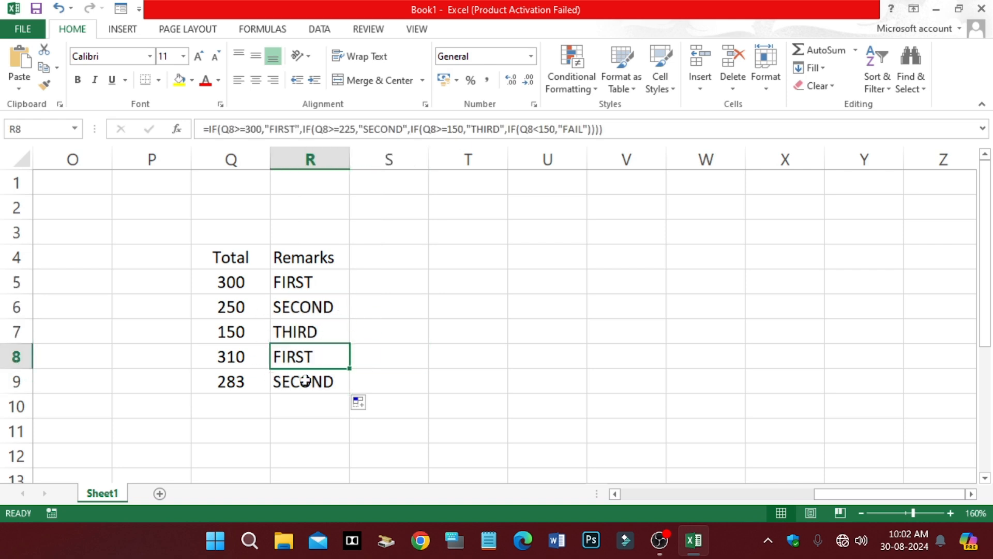
# Change the total in cell Q7 to 148 to test the FAIL condition.
pyautogui.click(240, 333)
pyautogui.doubleClick(240, 333)
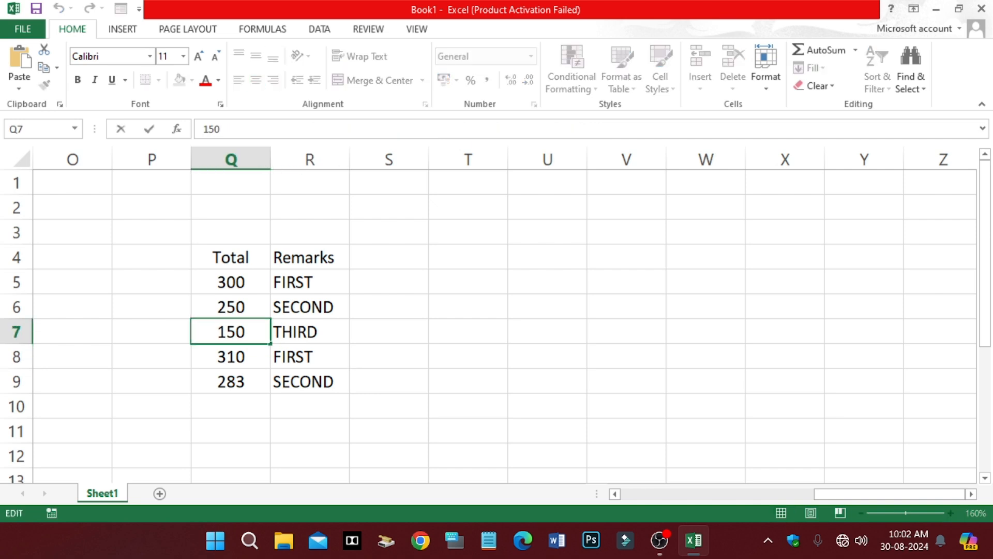
pyautogui.press('BackSpace')
pyautogui.press('BackSpace')
pyautogui.write('48')
pyautogui.click(368, 333)
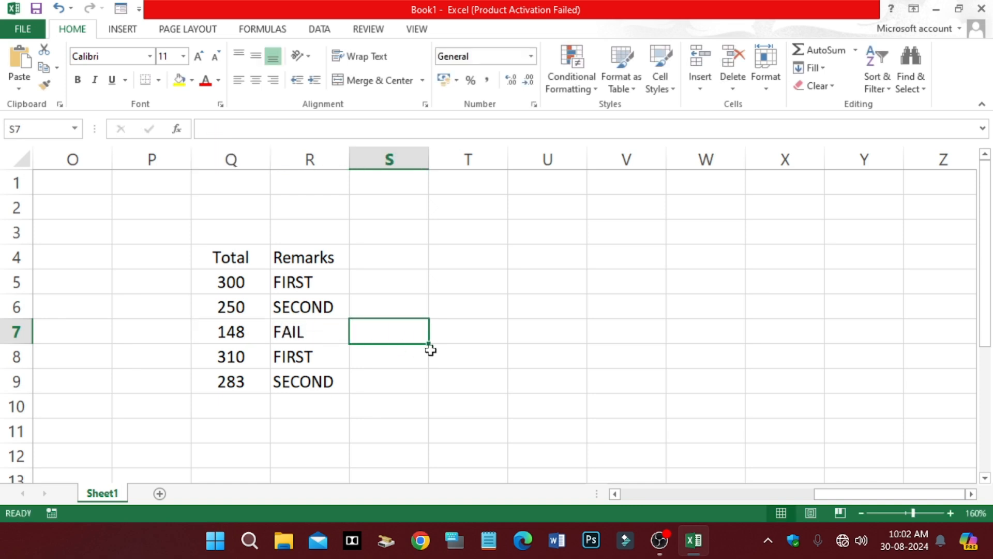
# Open the nested IF formula in cell R5 for review, removing the stray V9 reference from its first condition.
pyautogui.doubleClick(328, 284)
pyautogui.click(603, 369)
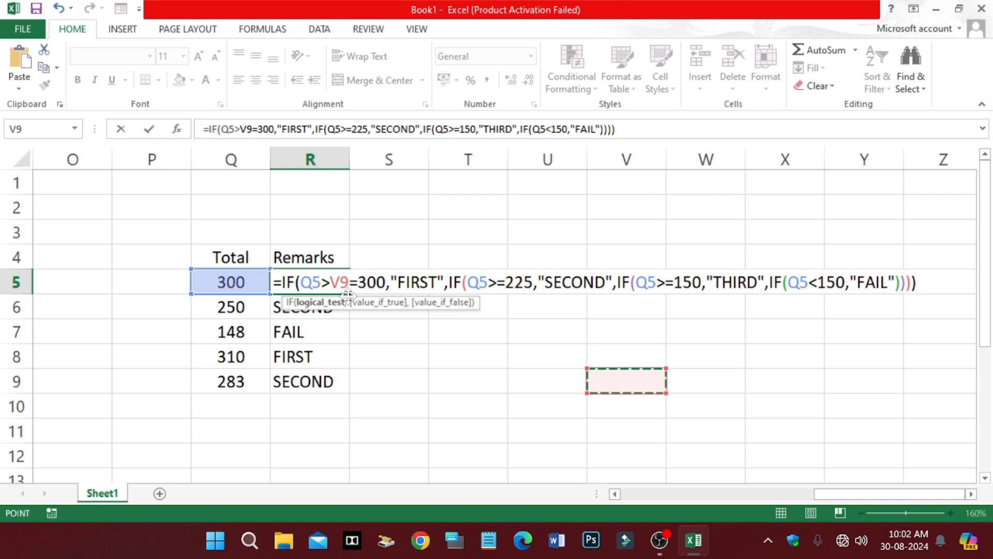
pyautogui.press('BackSpace')
pyautogui.press('BackSpace')
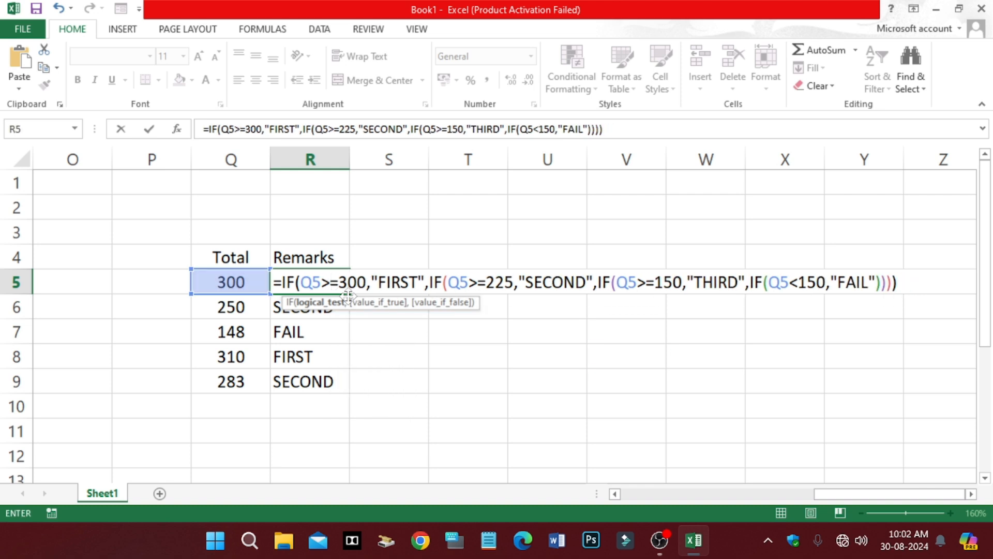